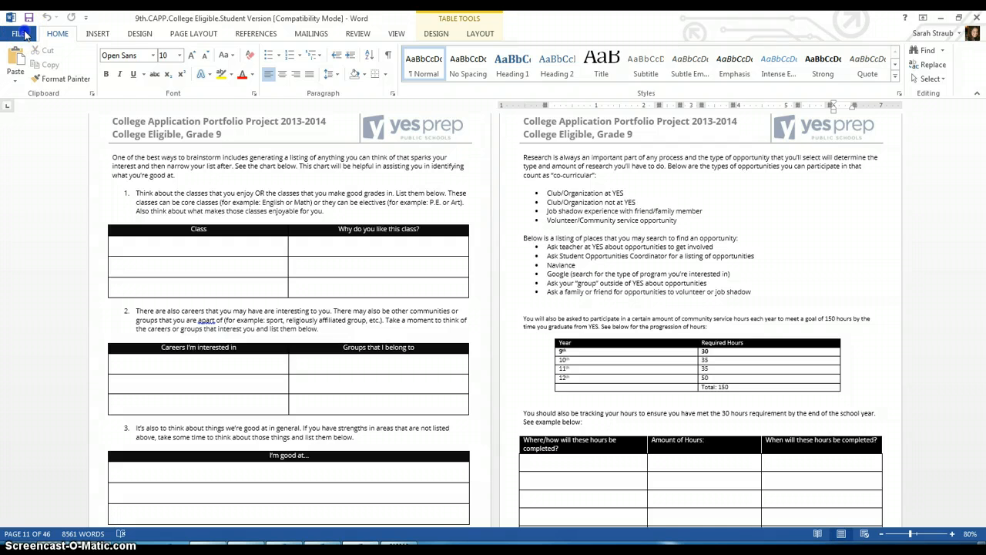
- Search online templates for 'resume' and create a document from Basic resume (Timeless design)
left_click(20, 34)
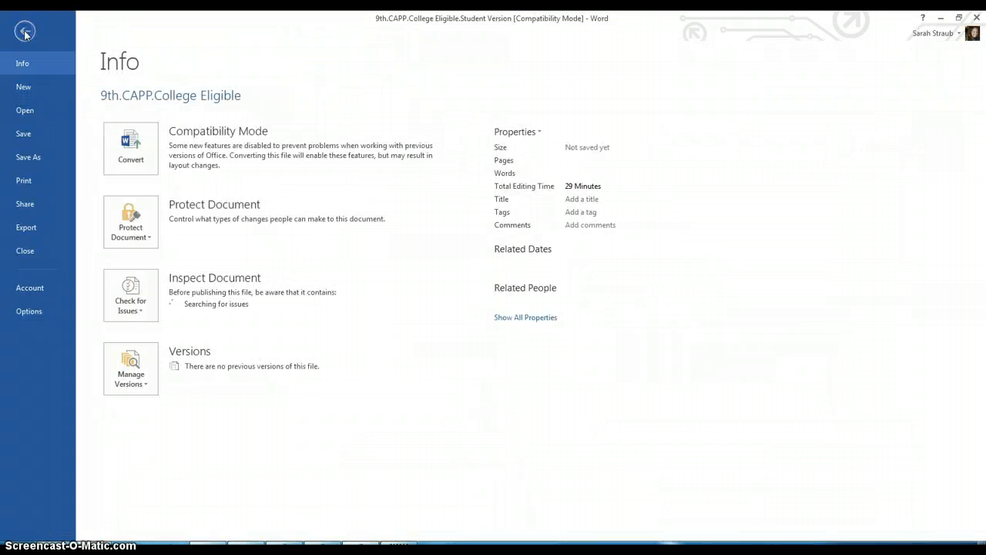
left_click(24, 88)
left_click(173, 107)
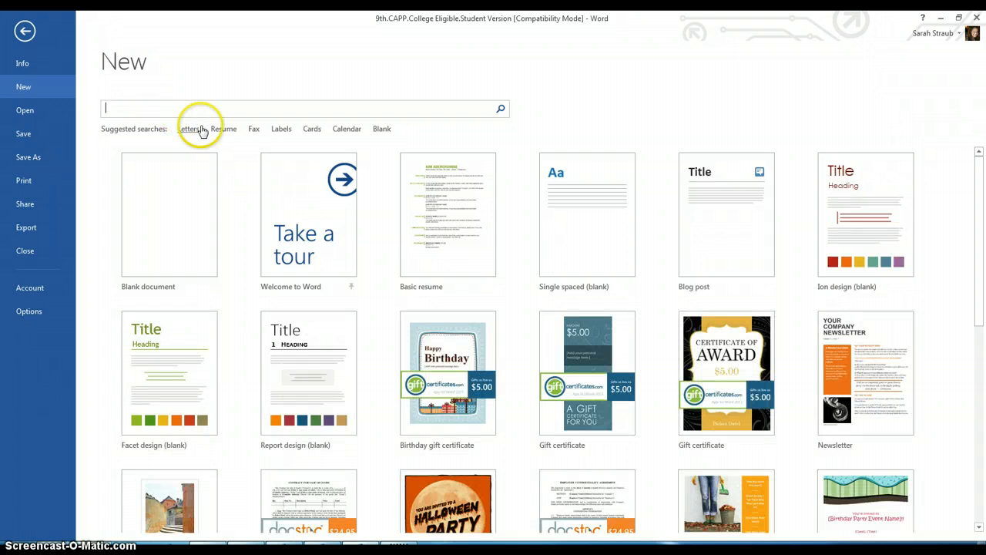
type("resume")
key("Return")
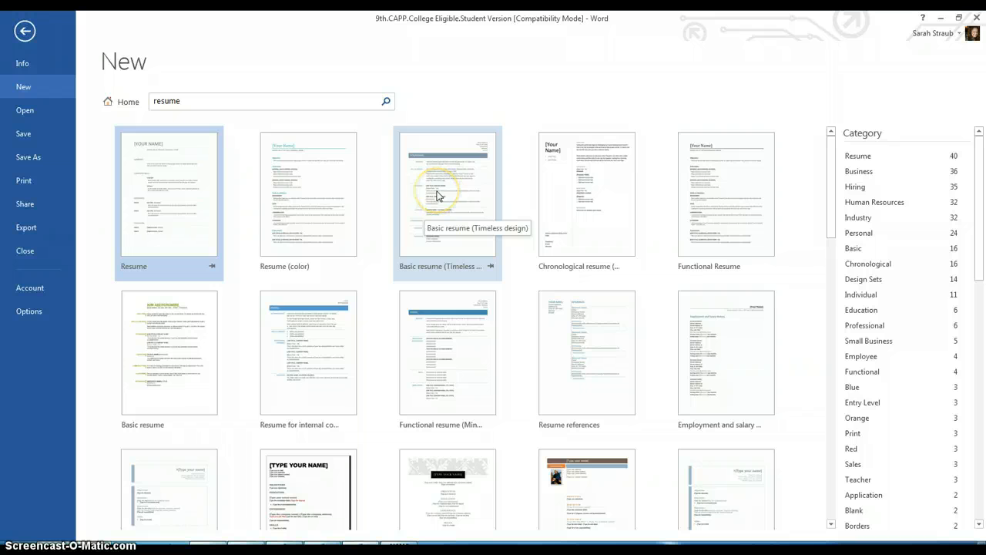
left_click(436, 195)
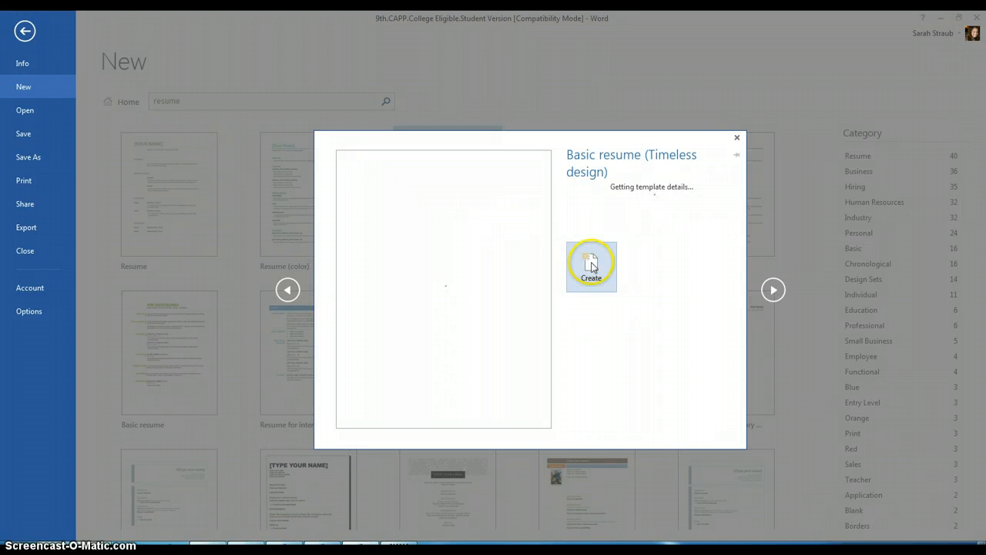
left_click(591, 340)
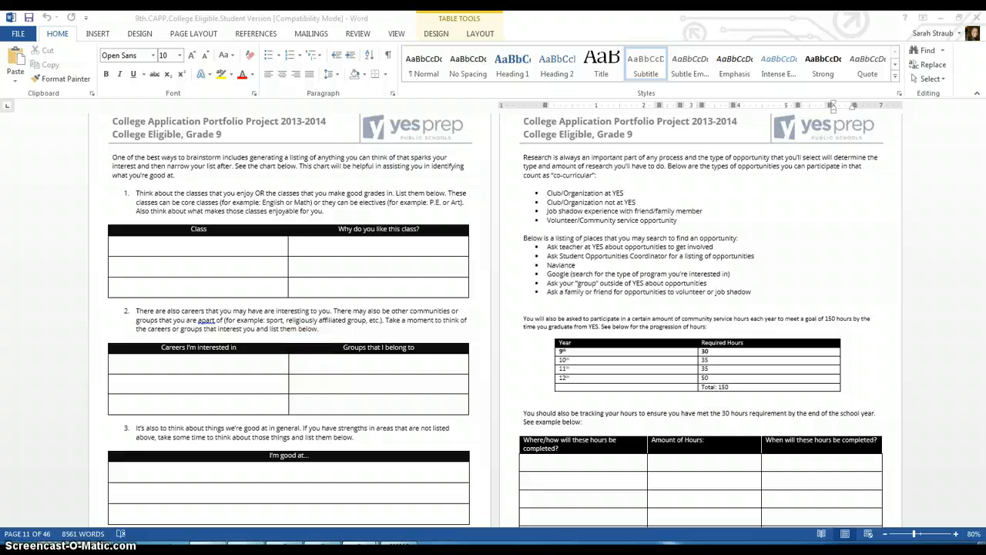
- Switch to the other Word window and create the Basic resume (Timeless design) document again
mouse_move(362, 545)
left_click(401, 485)
mouse_move(361, 545)
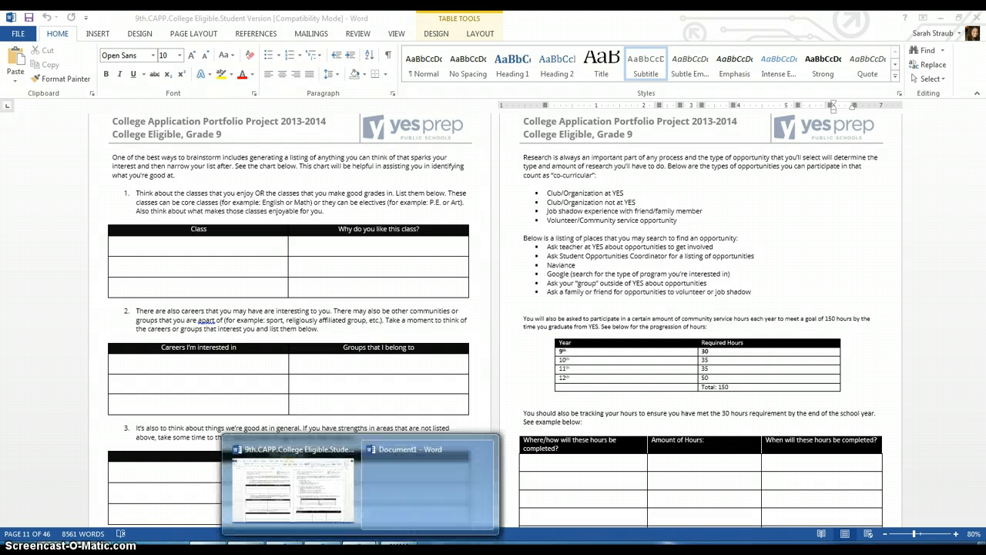
left_click(400, 488)
left_click(18, 32)
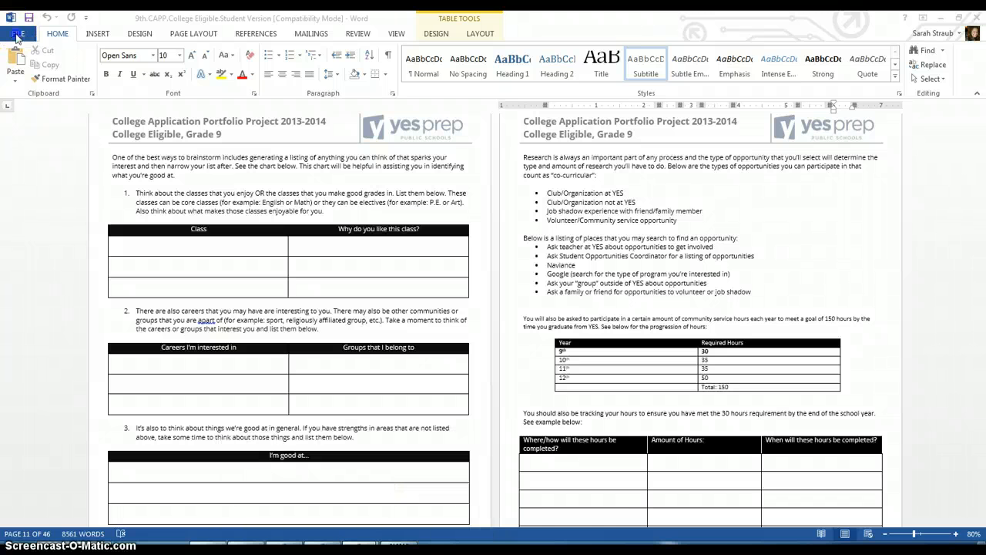
left_click(30, 87)
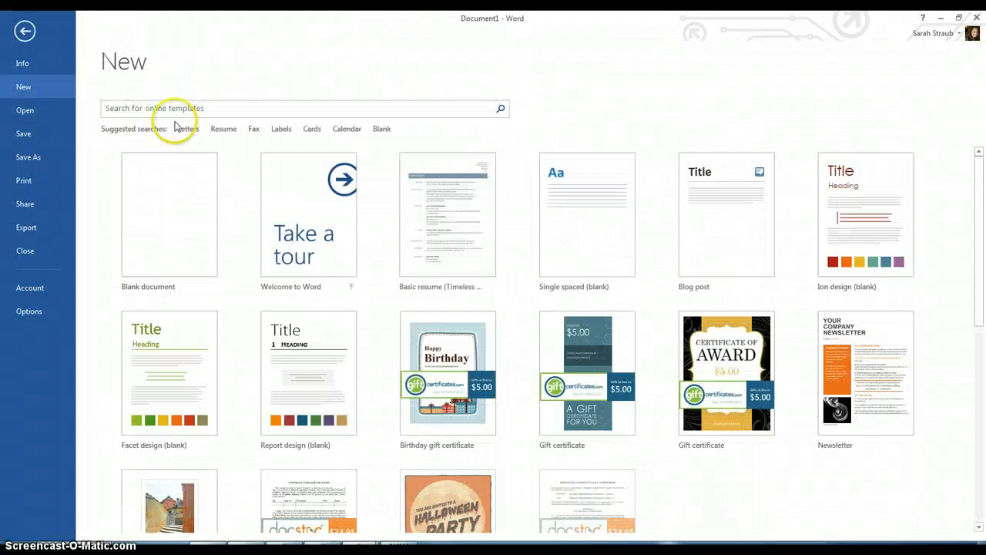
left_click(452, 258)
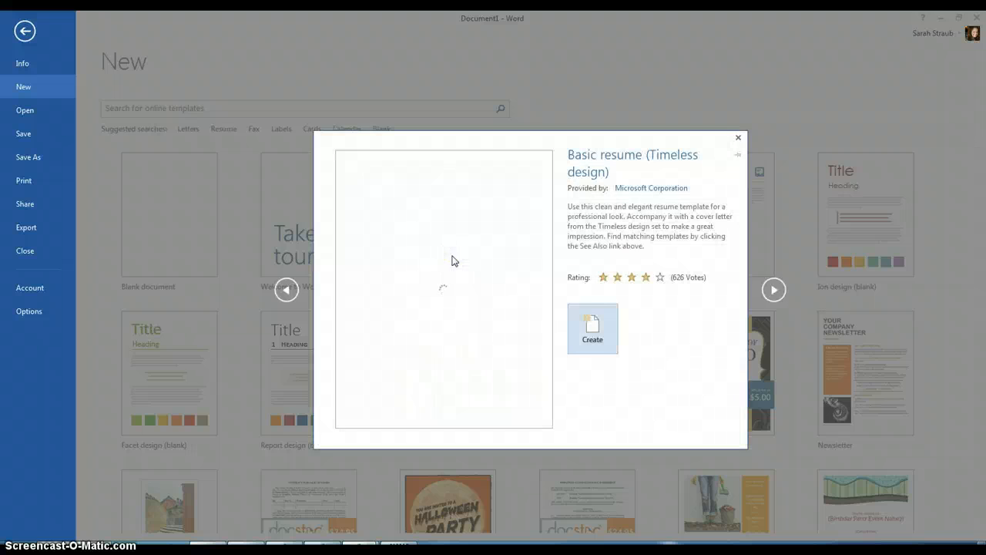
left_click(593, 331)
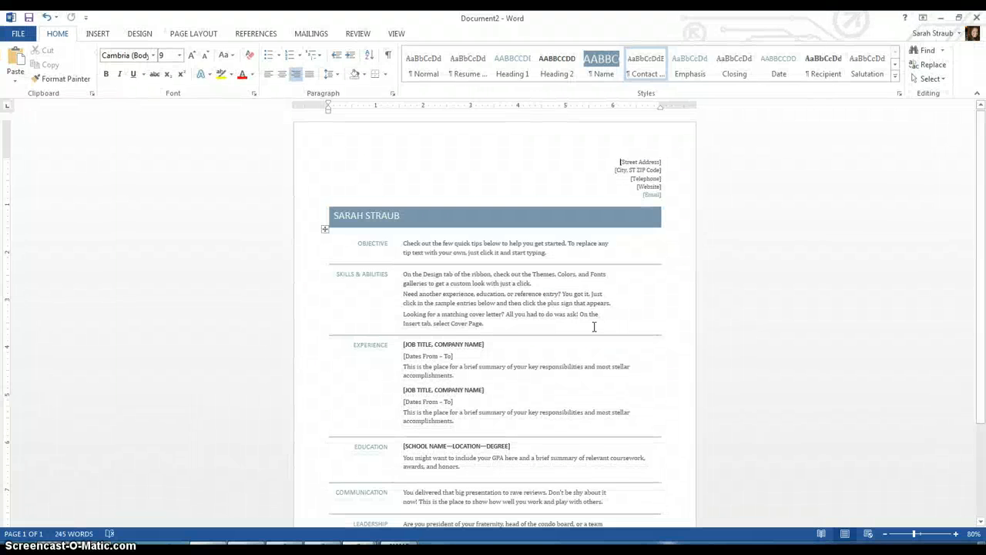
- Enter the street address and the city, state and ZIP in the contact block
left_click(650, 164)
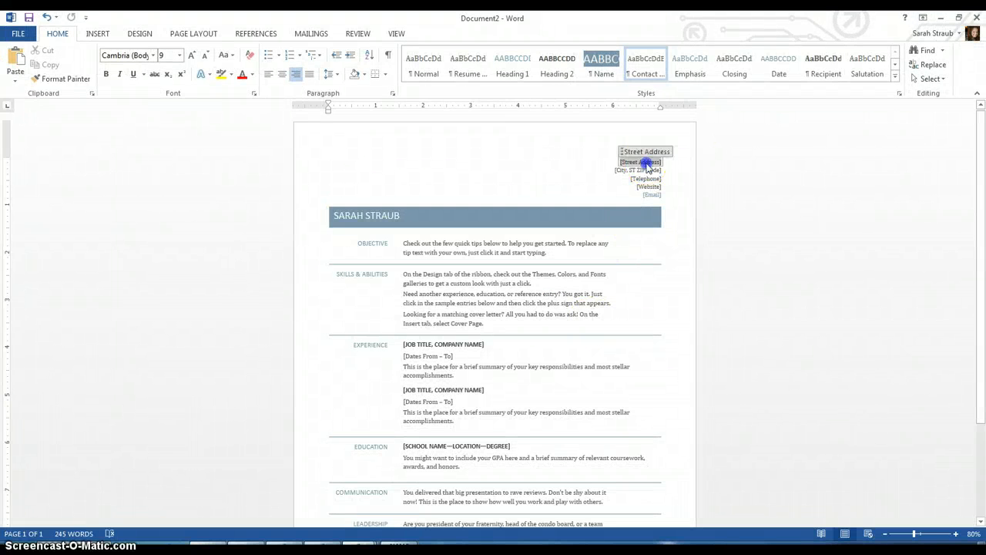
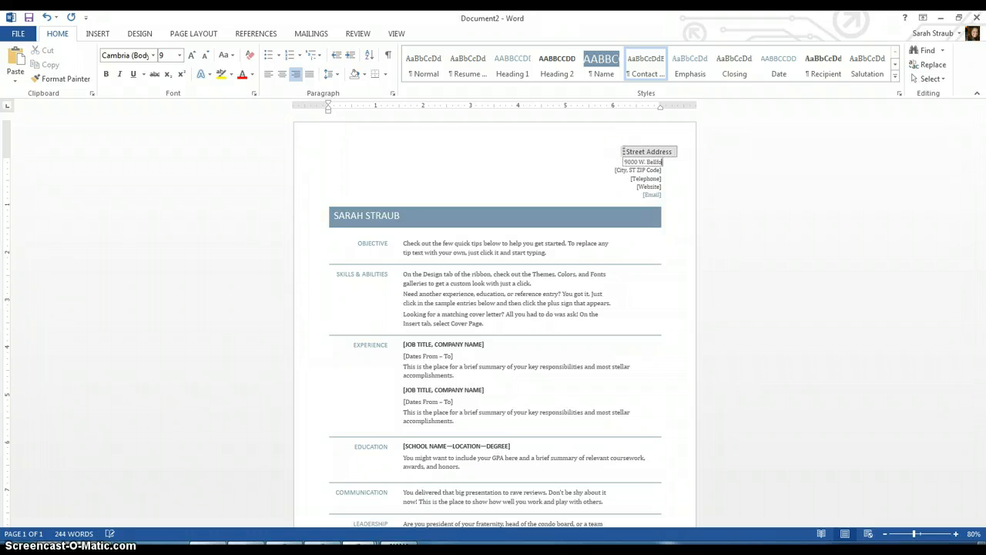
left_click(646, 178)
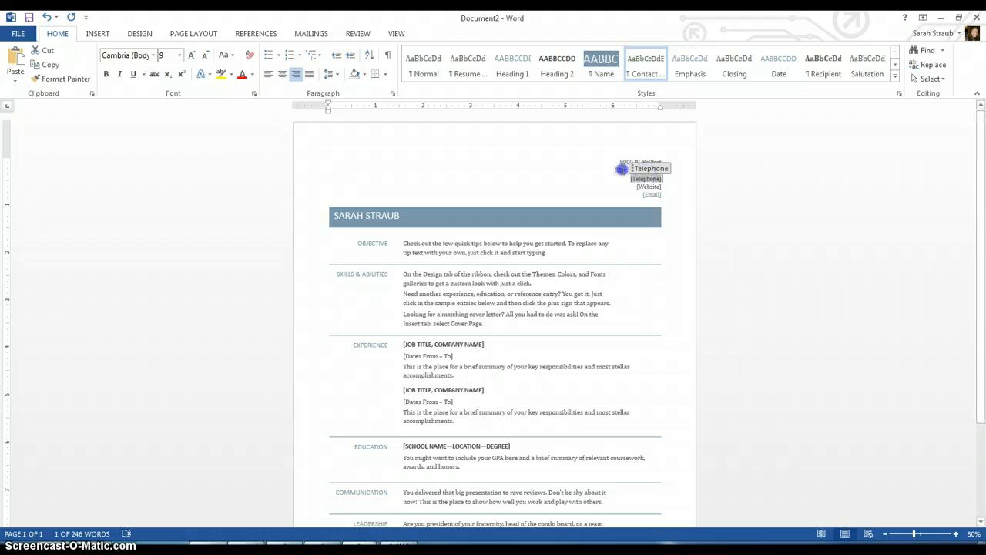
left_click(621, 168)
type("Houston")
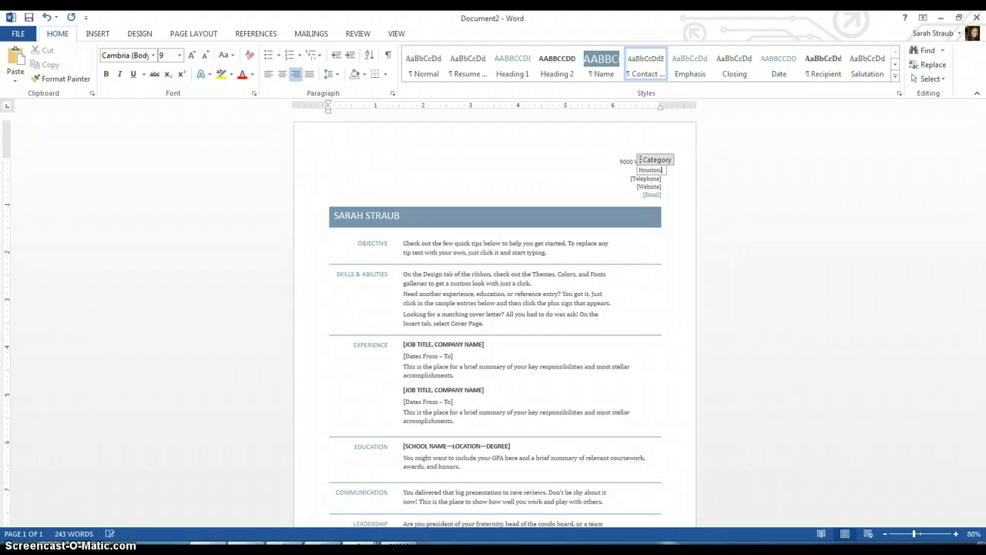
type(", TX 77031")
- Fill in the telephone number, and enter the e-mail address in the website slot after fixing a typo
left_click(621, 179)
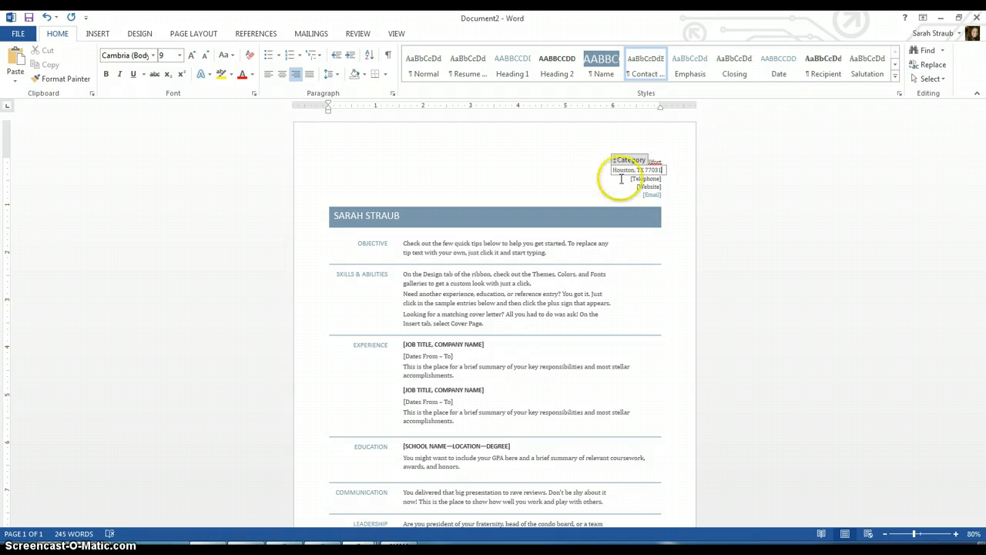
left_click(639, 179)
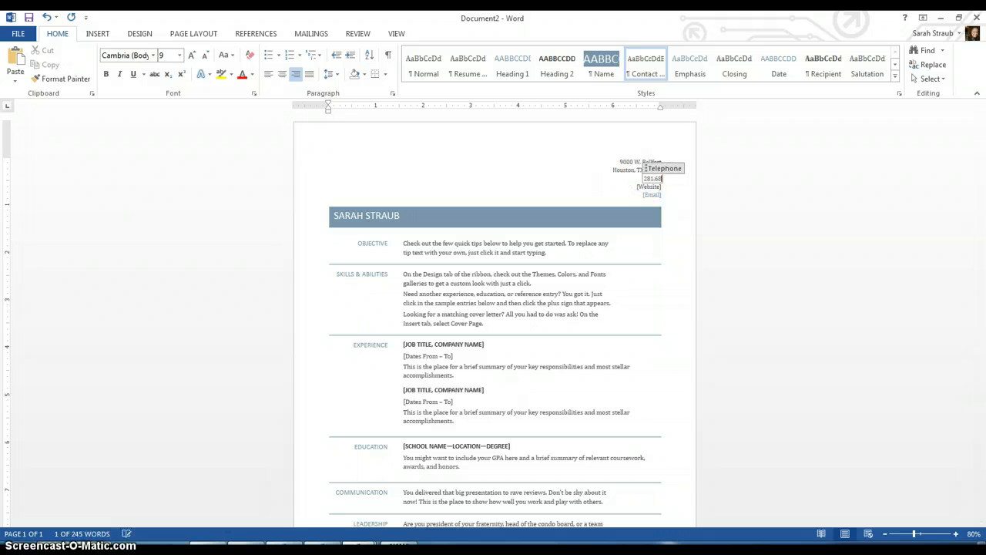
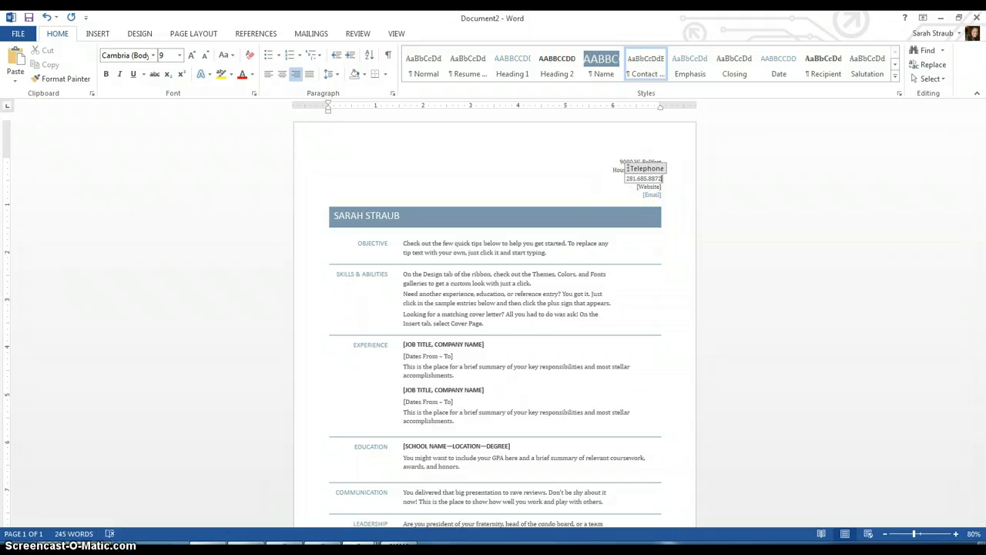
left_click(649, 187)
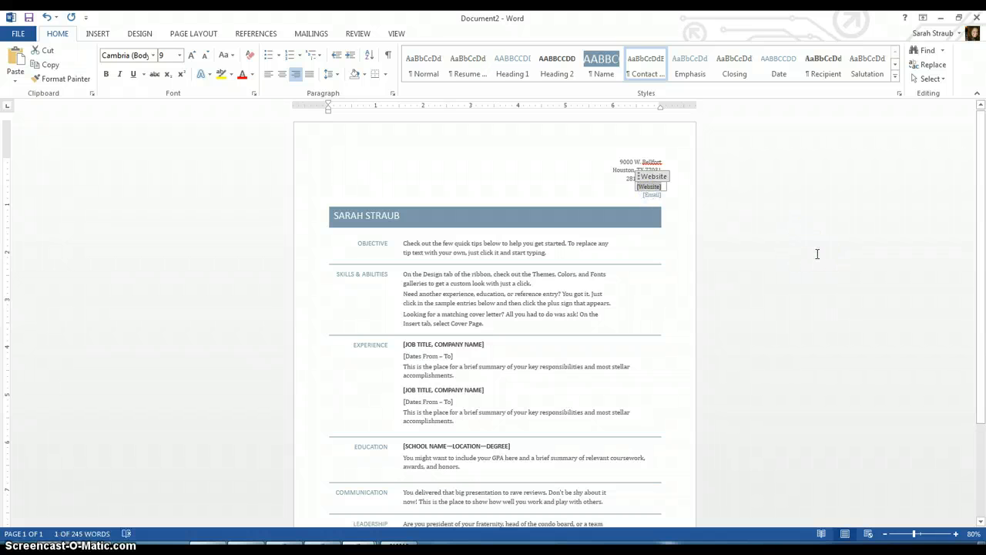
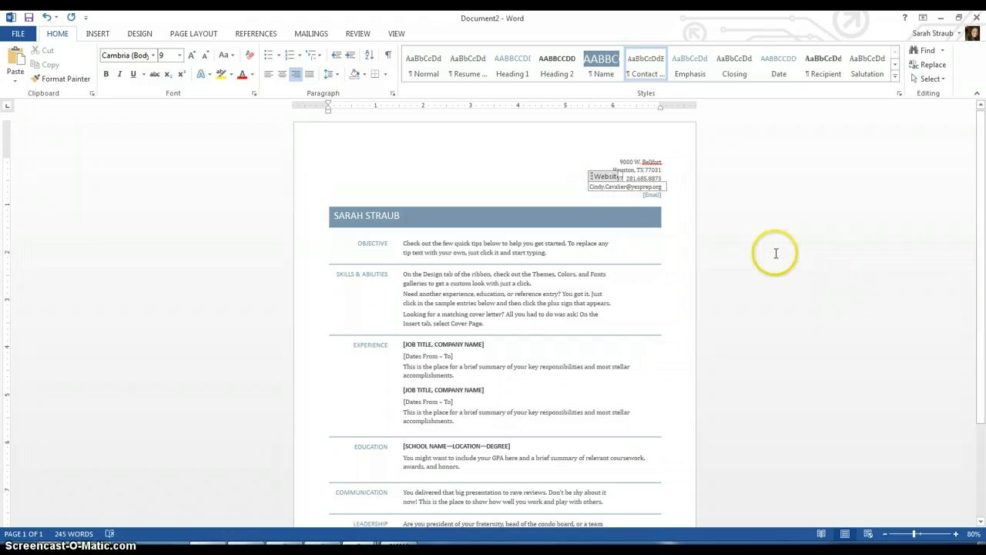
- Delete the leftover empty e-mail placeholder line
left_click(652, 195)
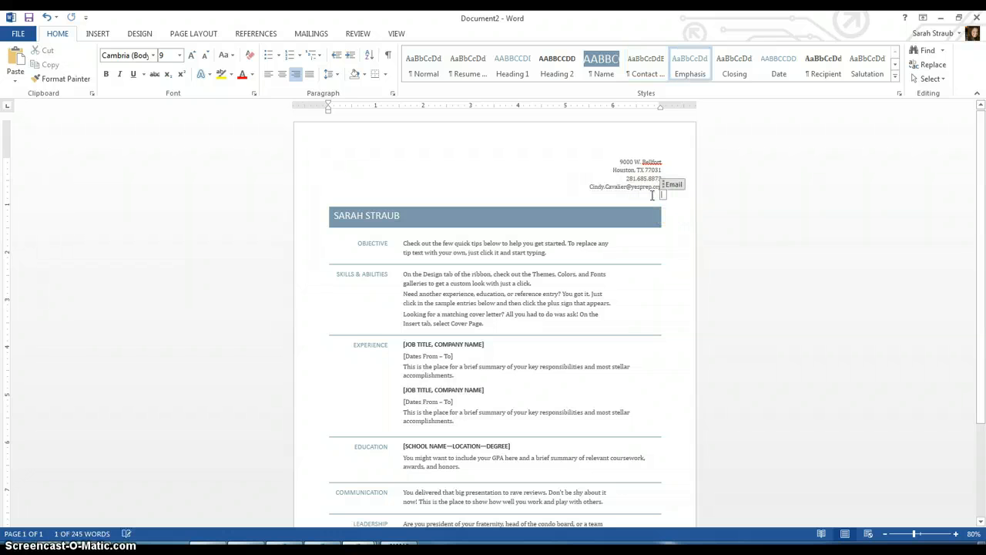
key("ctrl+e")
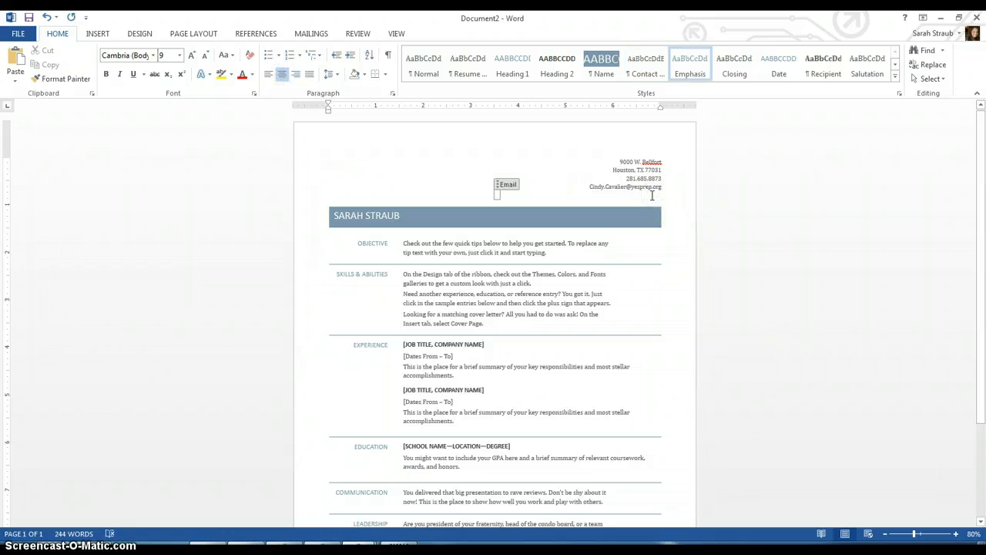
key("BackSpace")
key("BackSpace")
key("BackSpace")
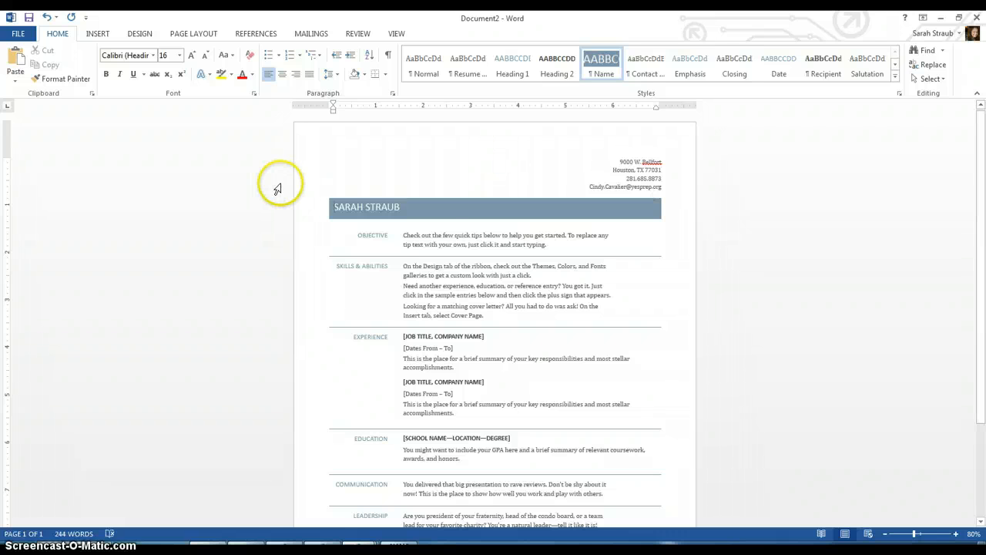
- Replace the banner name with the applicant's full name in capitals, then select the Objective tip text
triple_click(398, 207)
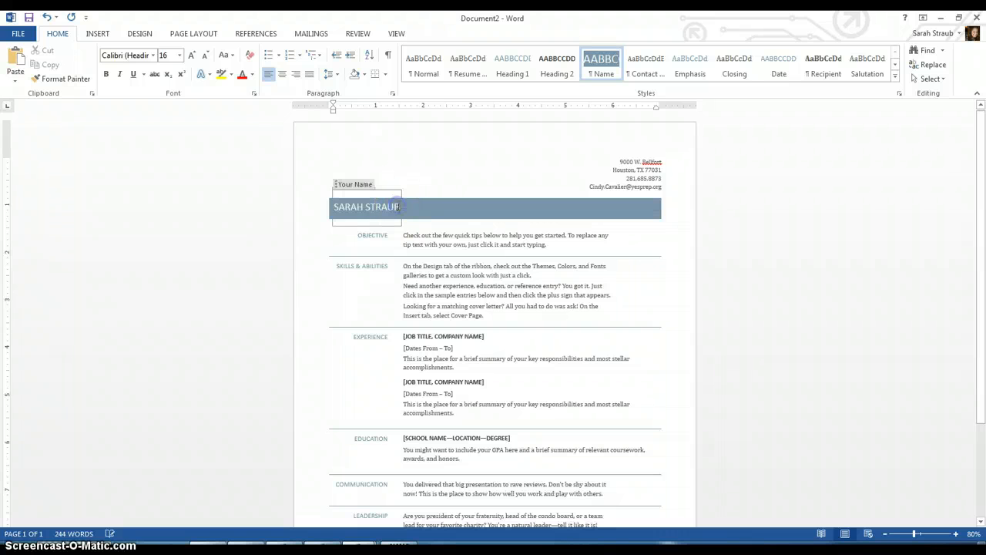
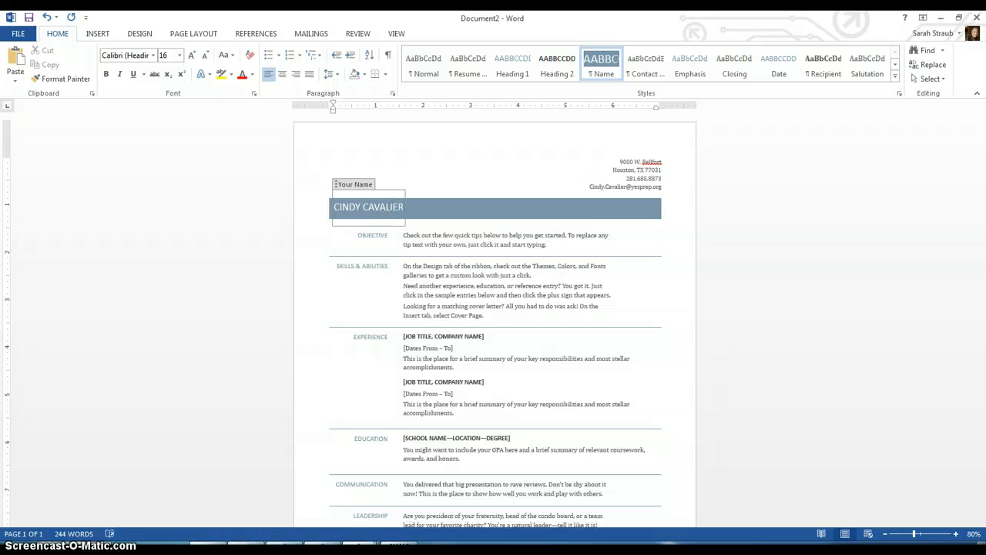
left_click(441, 243)
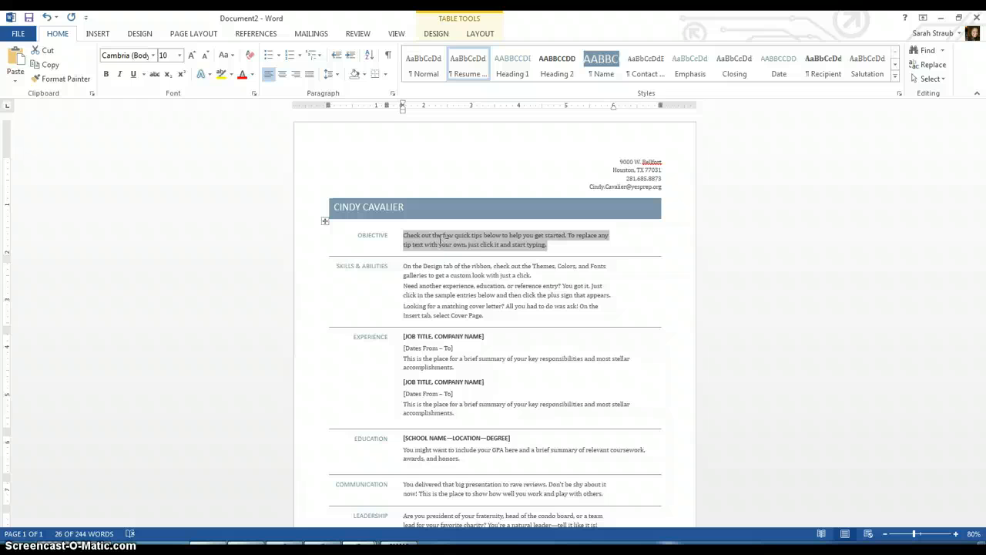
- Write the objective about recording accomplishments and school and community involvement as a resource for college and summer jobs
type("To create a w")
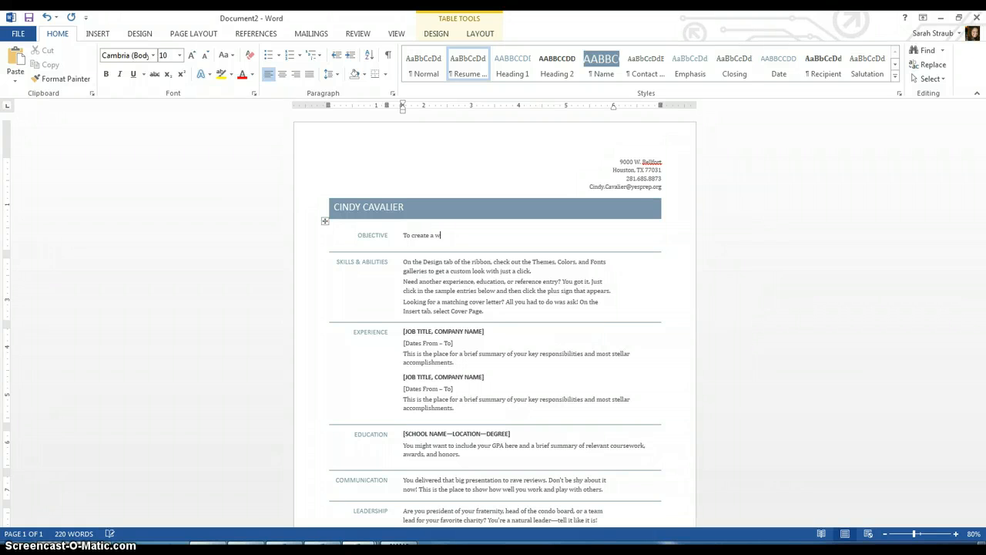
type("orking document in which my accomplishments ")
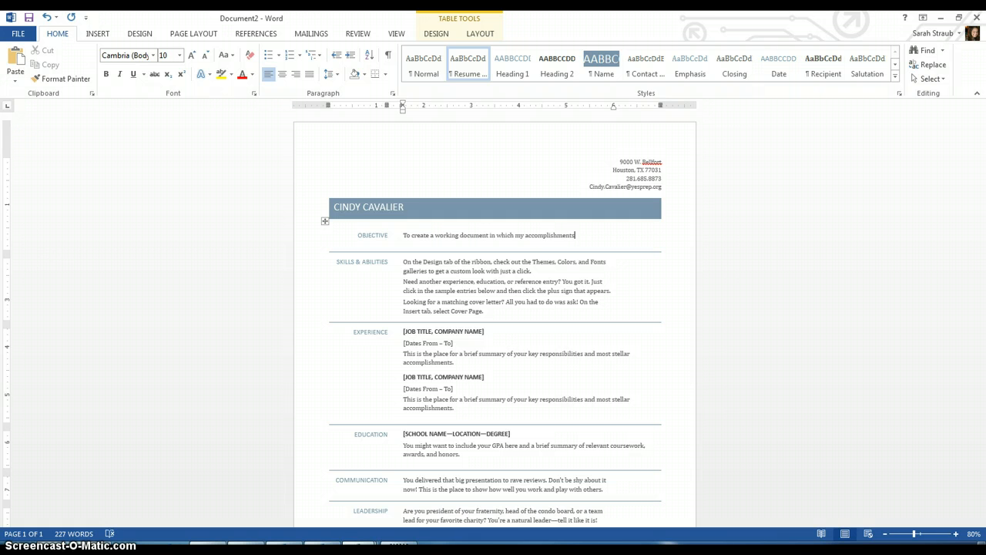
type(".")
key("BackSpace")
type("and my ")
type("involvement")
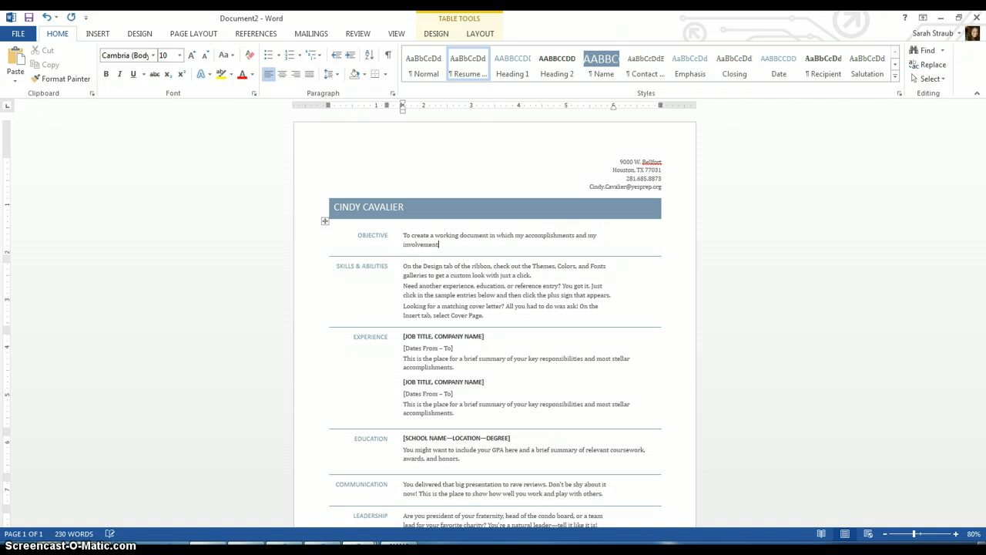
type(" in school and my communicity are recorded so that I have")
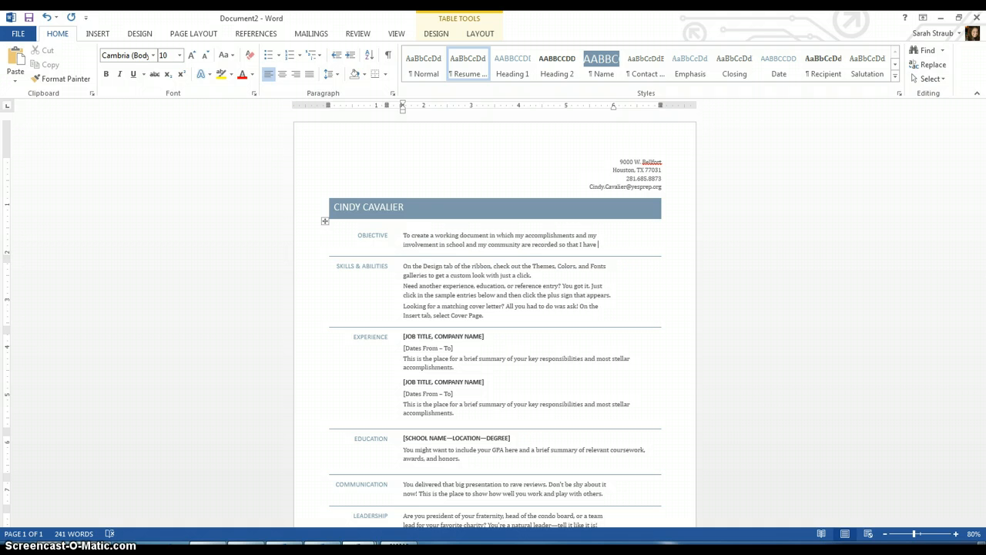
type(" a resource for")
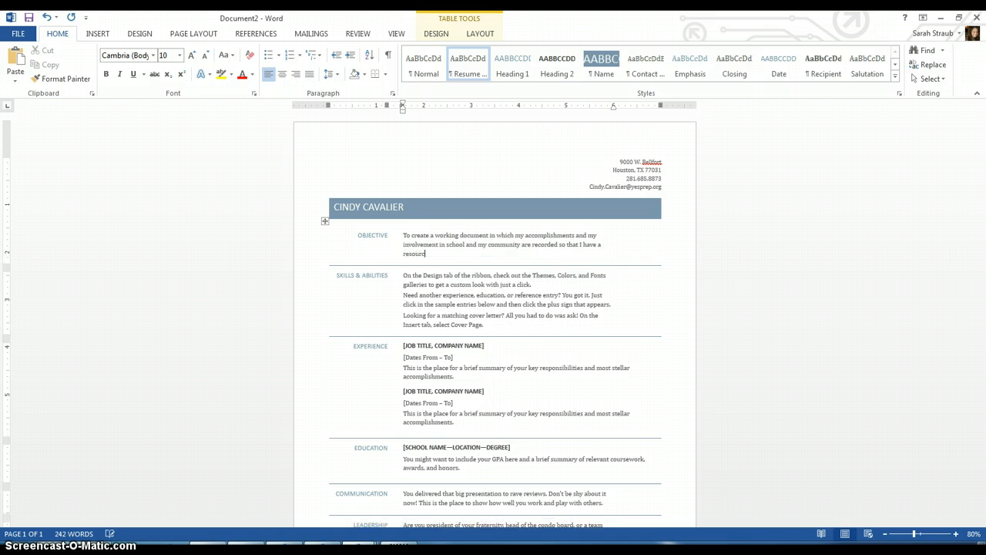
type(" applying for college and for summer opportunities or jk")
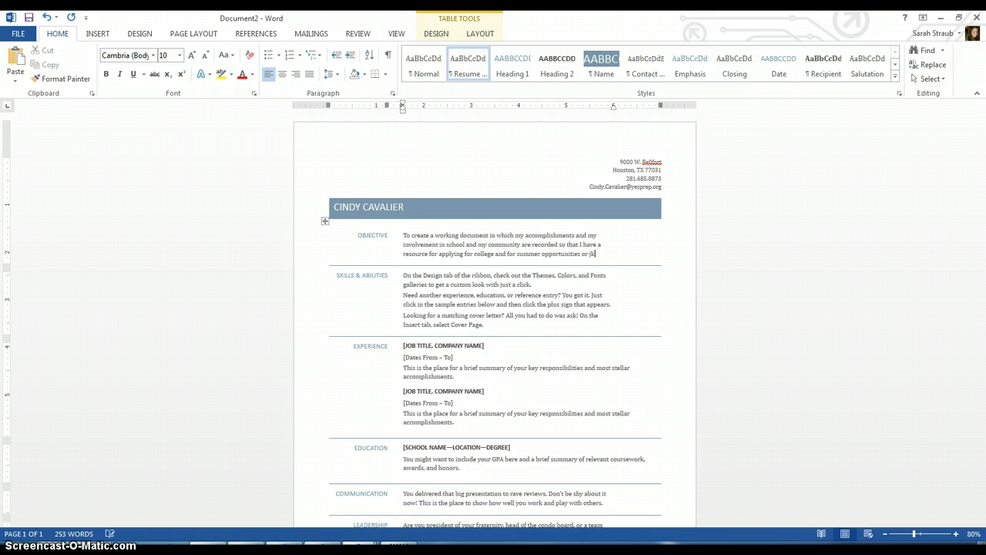
key("BackSpace")
type("obs.")
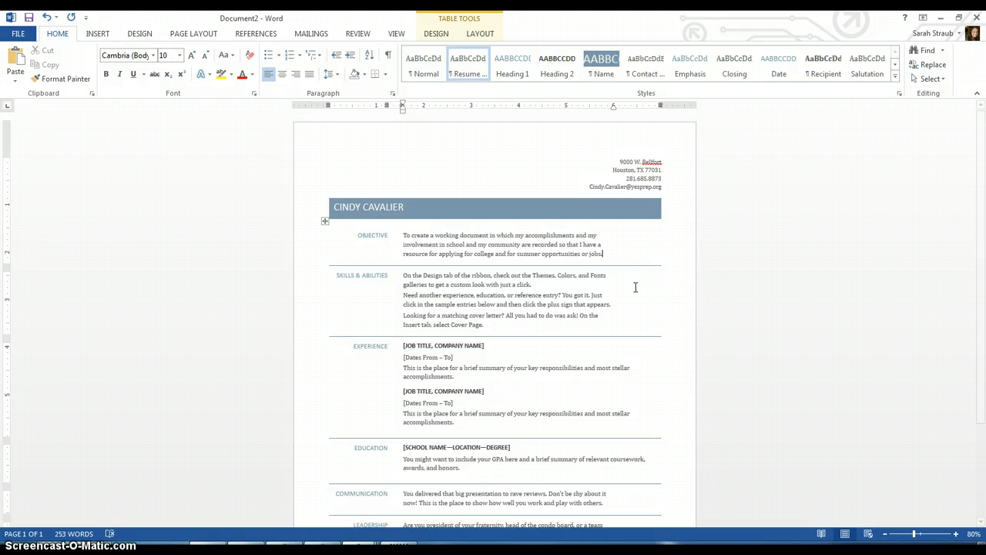
- Rename the EXPERIENCE heading to CLUBS/ORGANIZATIONS
triple_click(376, 346)
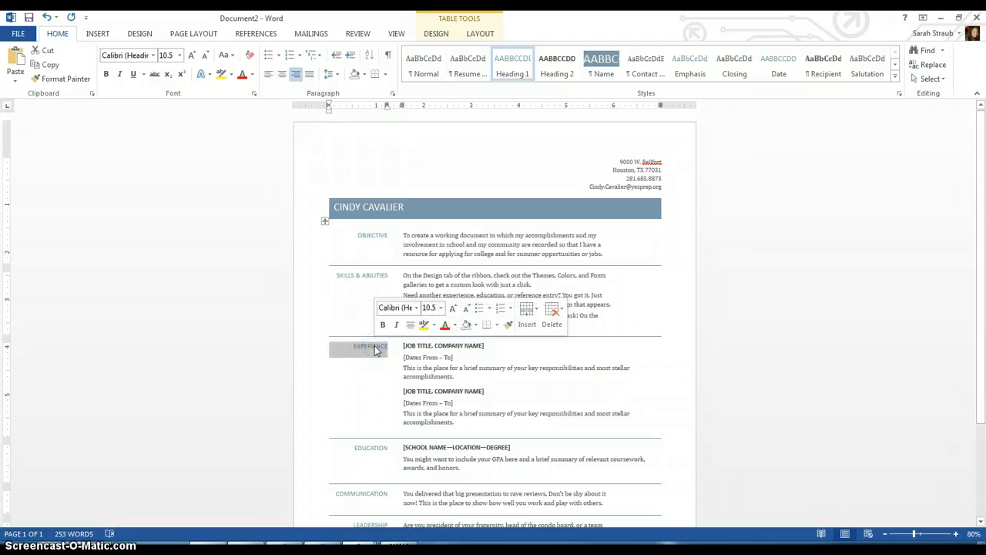
type("CL")
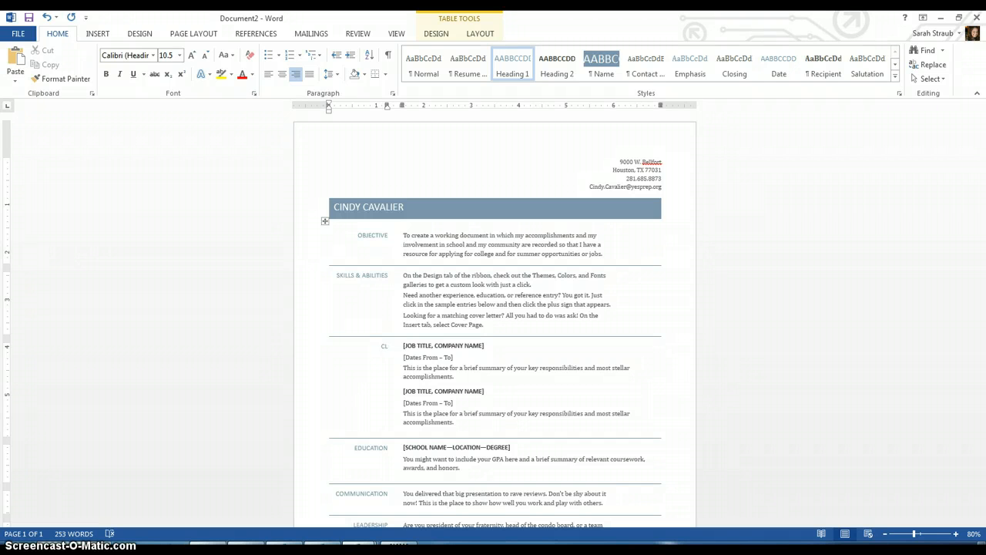
type("UBS/ORGANIZATIONS")
key("ctrl+z")
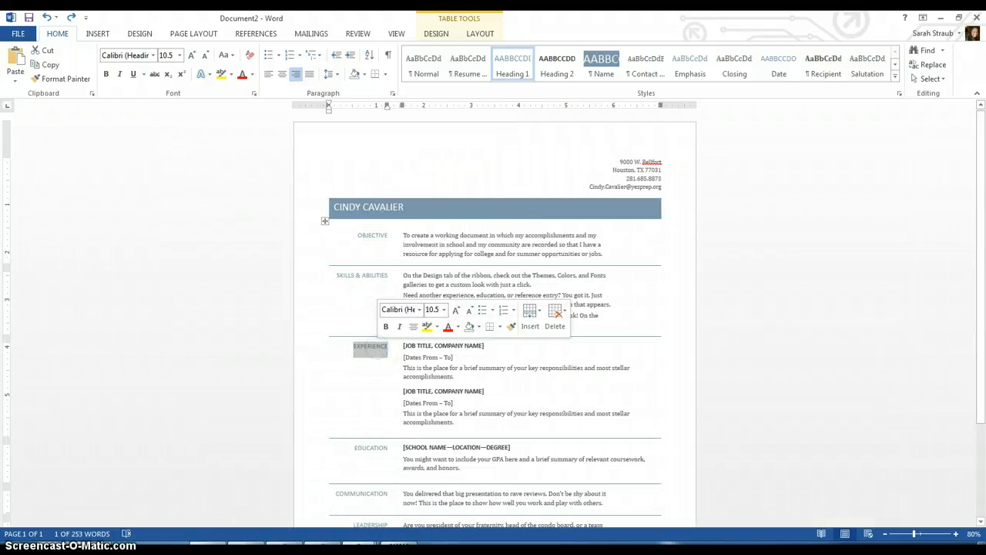
type("CLUBS/")
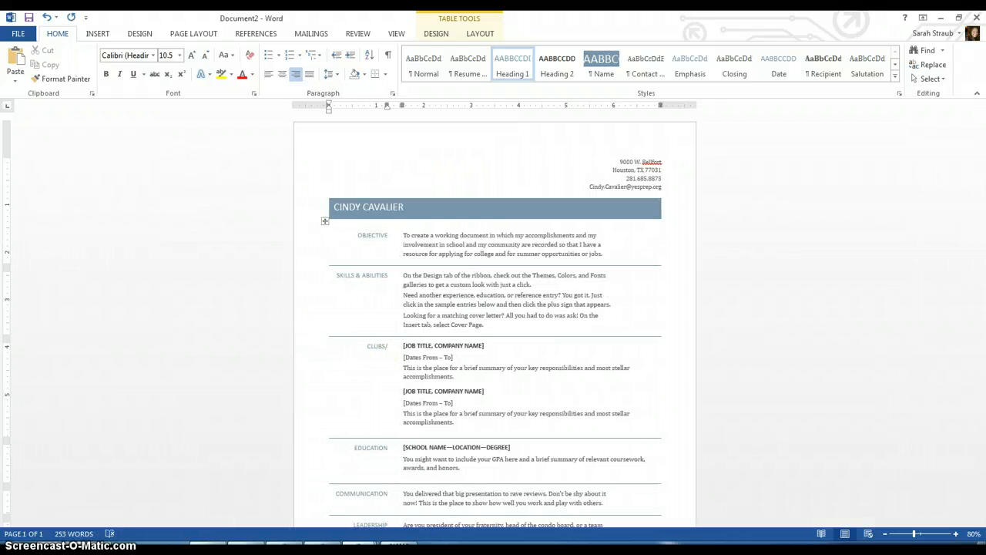
type("ORGANIZATIONS")
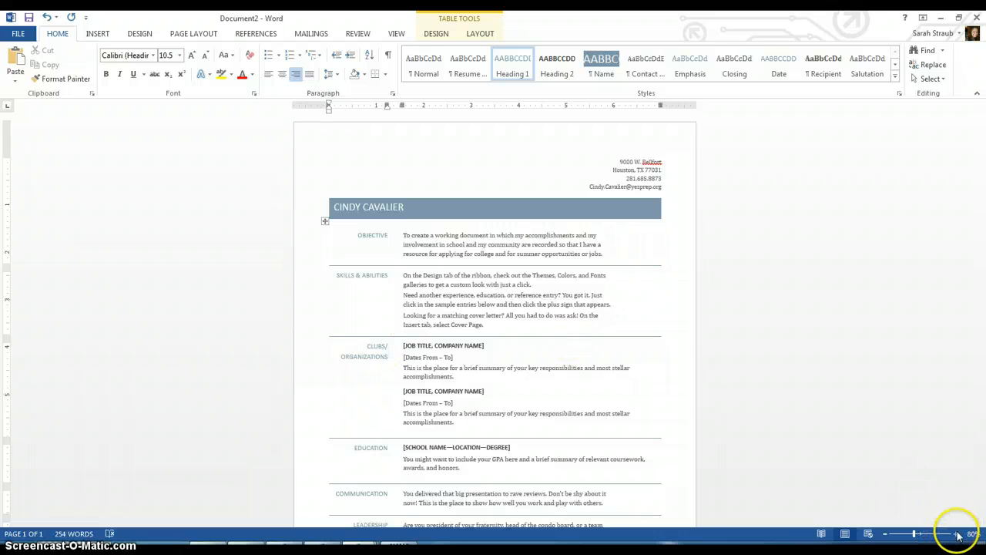
- Zoom the page view in to 120%
left_click(958, 535)
left_click(958, 536)
left_click(957, 536)
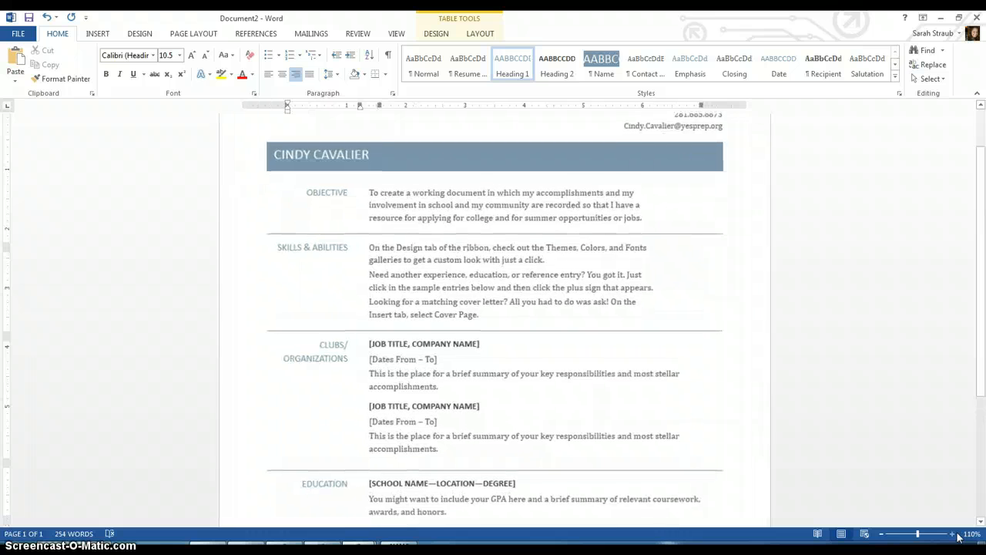
left_click(952, 534)
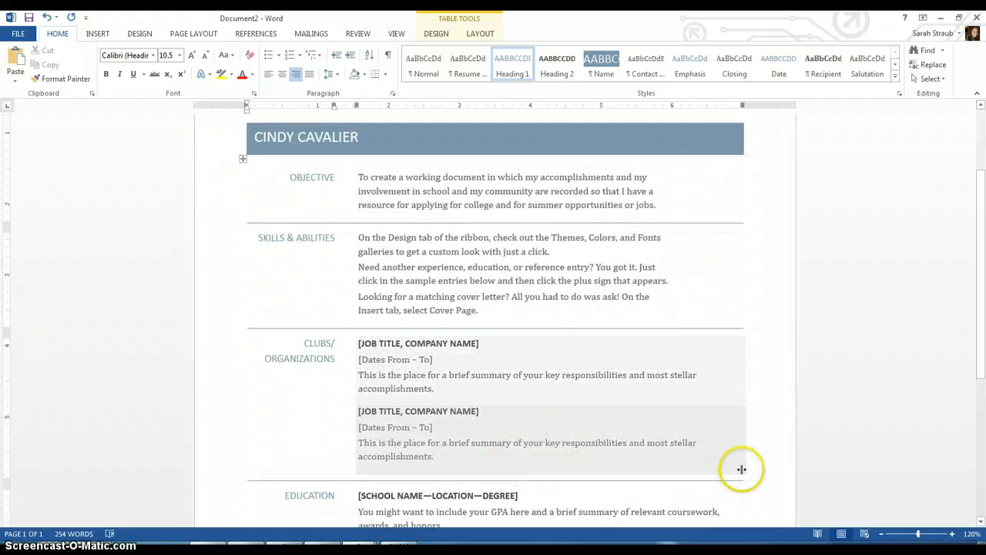
- Title the first entry CO-PRESIDENT, INTERACT CLUB with dates 2013-2014
left_click(439, 346)
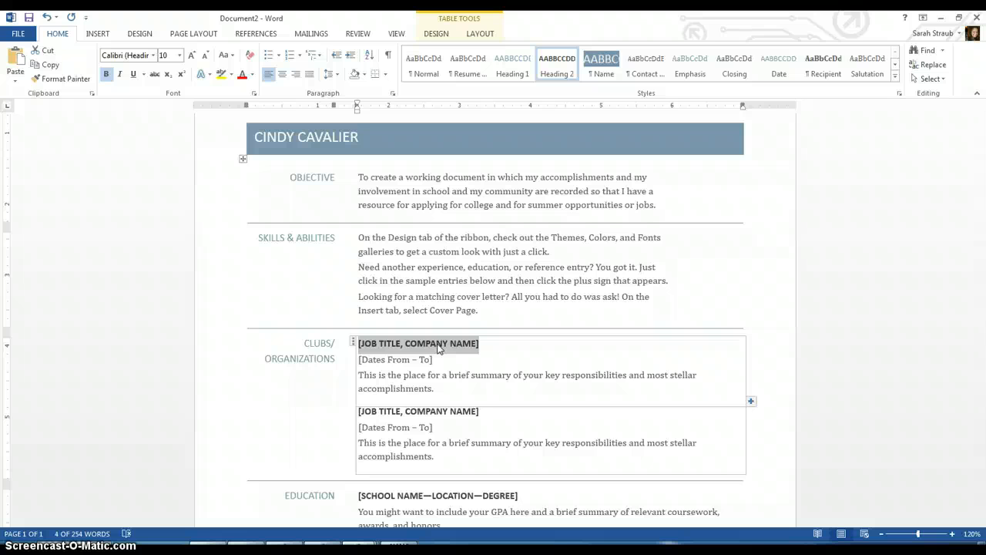
type("PRESID")
key("BackSpace")
key("BackSpace")
key("BackSpace")
key("BackSpace")
key("BackSpace")
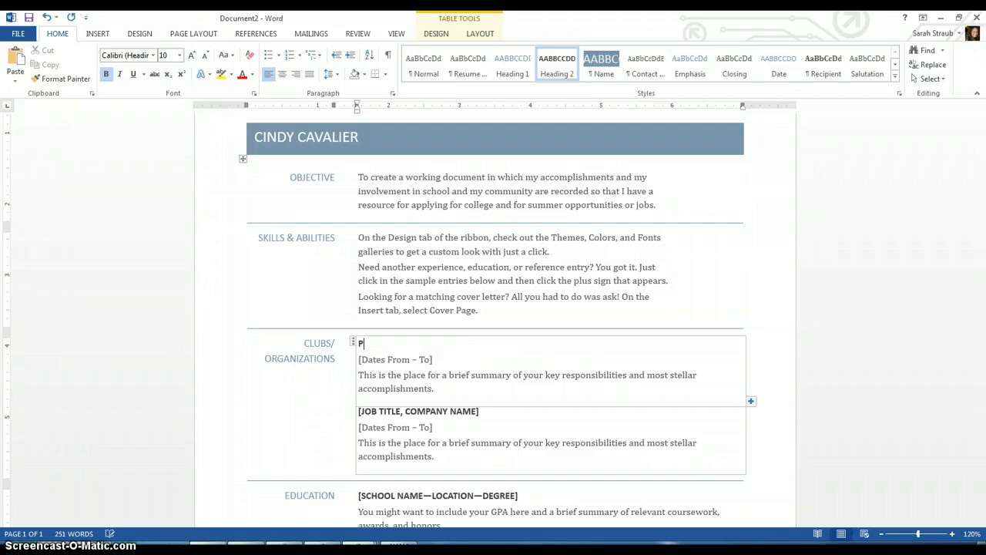
key("BackSpace")
type("CO-PRESIDENT, INTERACT CLUB")
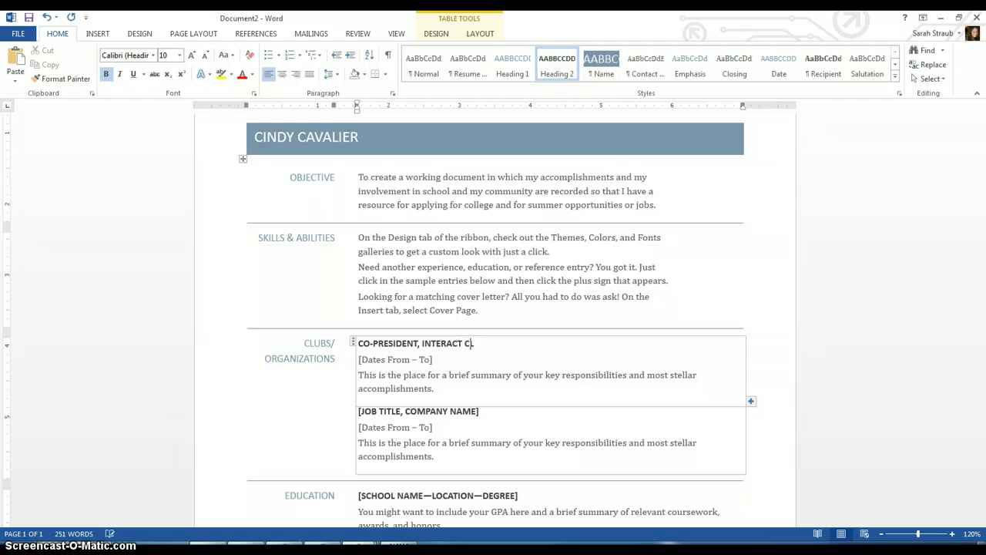
left_click(404, 362)
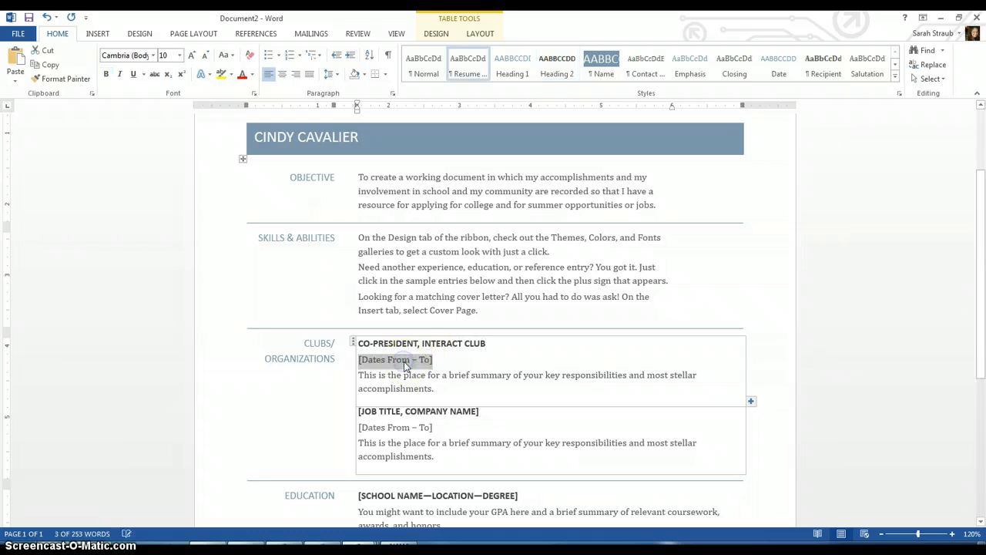
type("2013-")
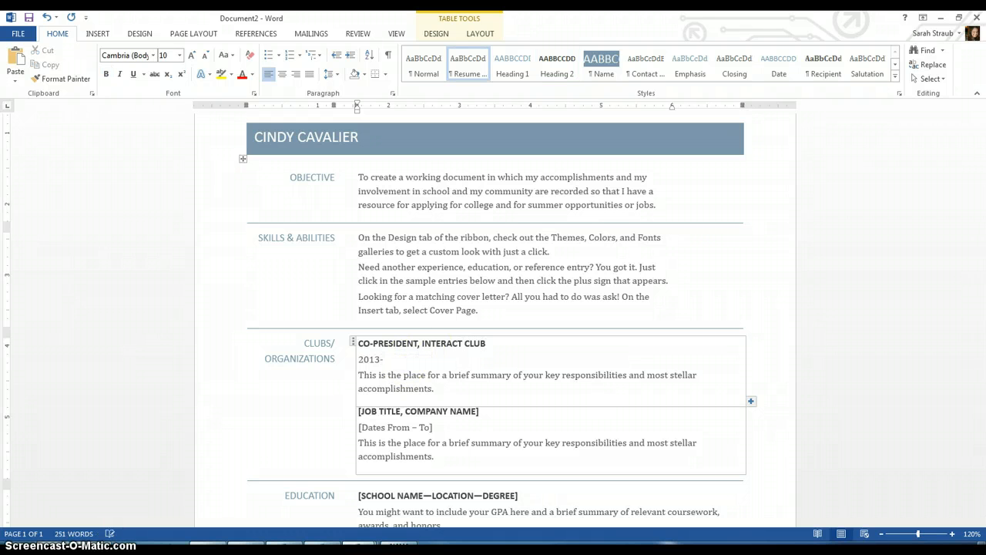
type("2014")
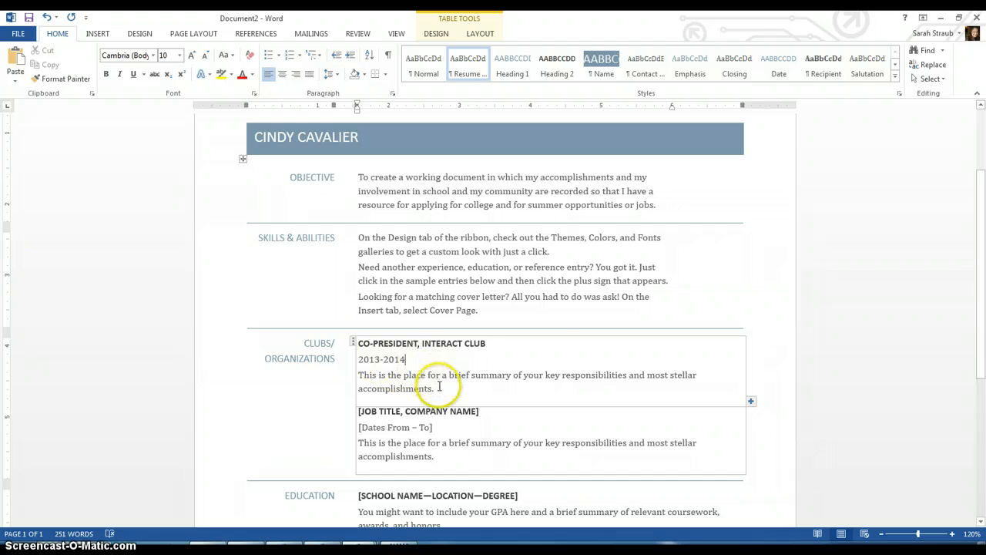
- Write the summary 'Creates a weekly agenda and tracks service hours for the freshman class'
left_click(385, 378)
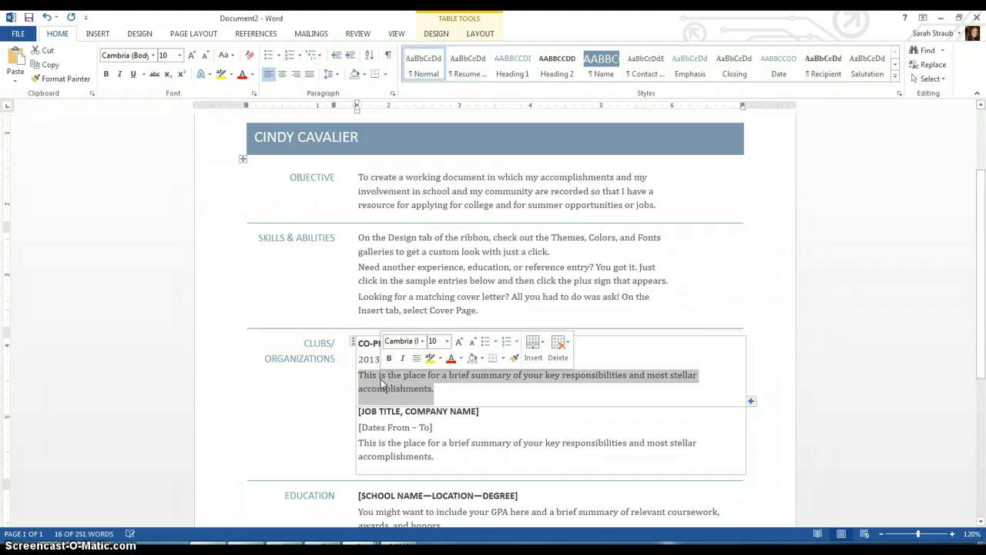
type("O")
key("BackSpace")
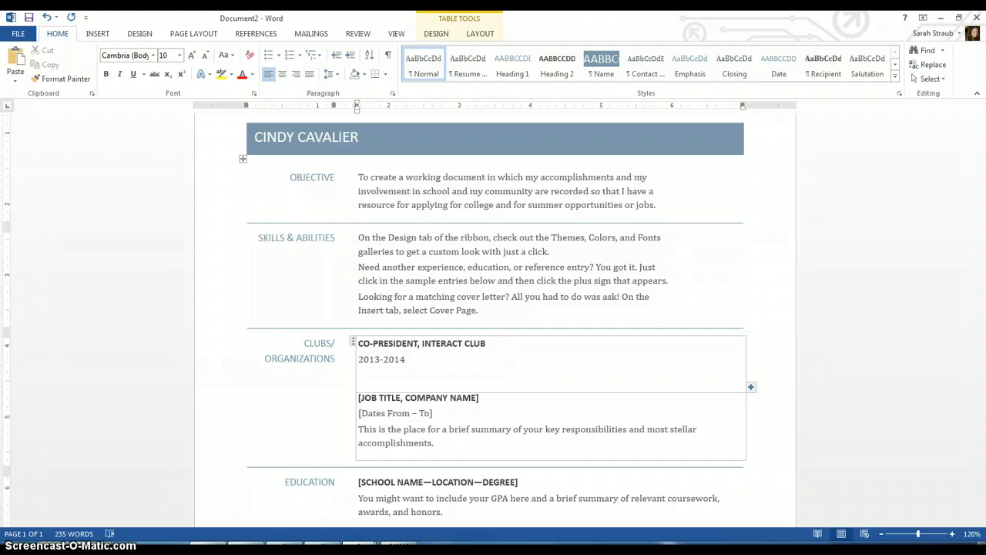
type("Creates a weekly agenda")
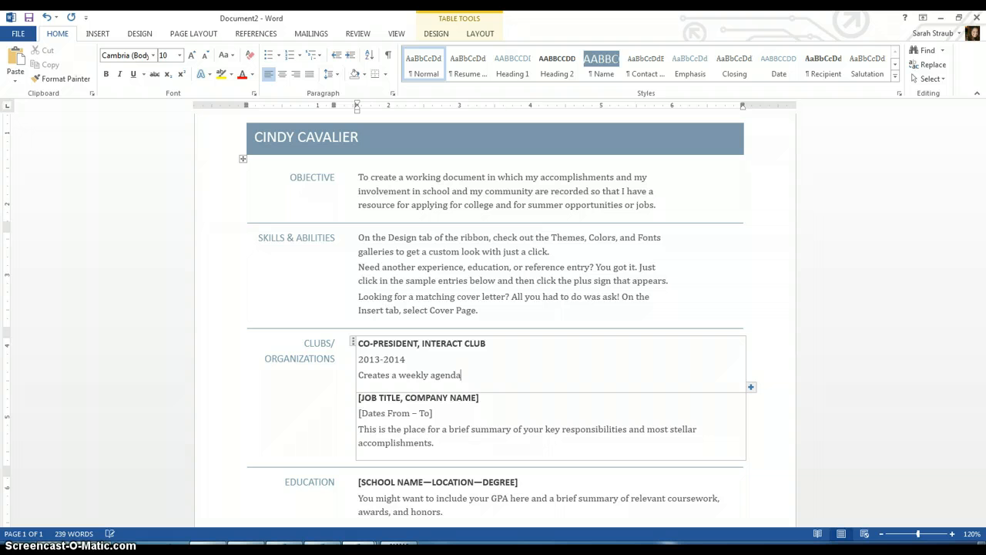
type(" and tracks service hours for the freshman")
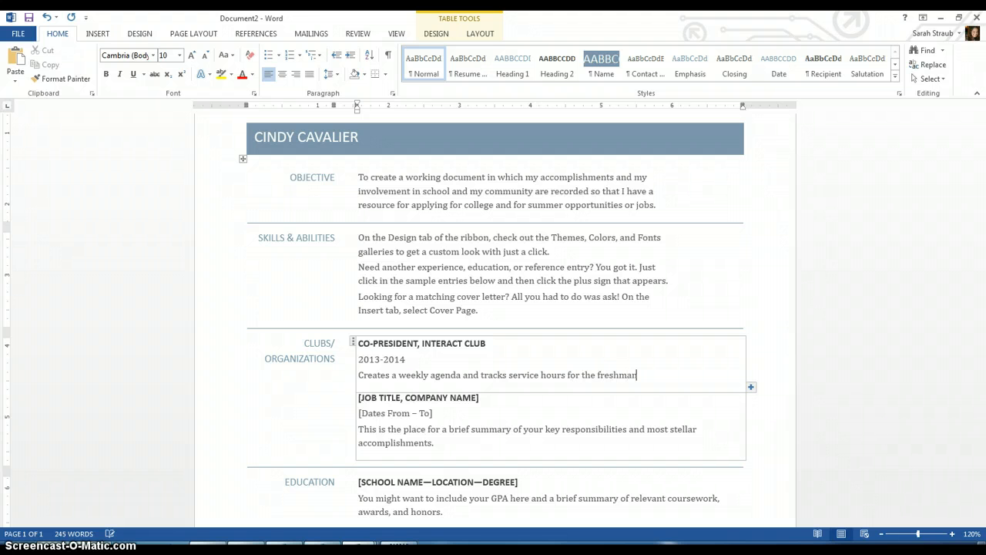
type(" class.")
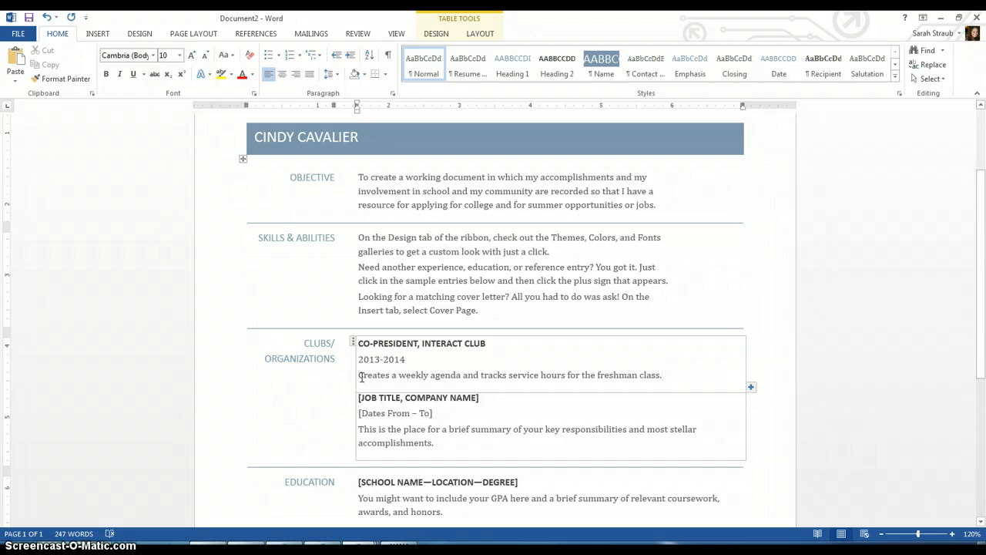
- Title the second entry PERFORMER, HOUSTON GIRLS CHORUS with dates 2013-2014
left_click(374, 398)
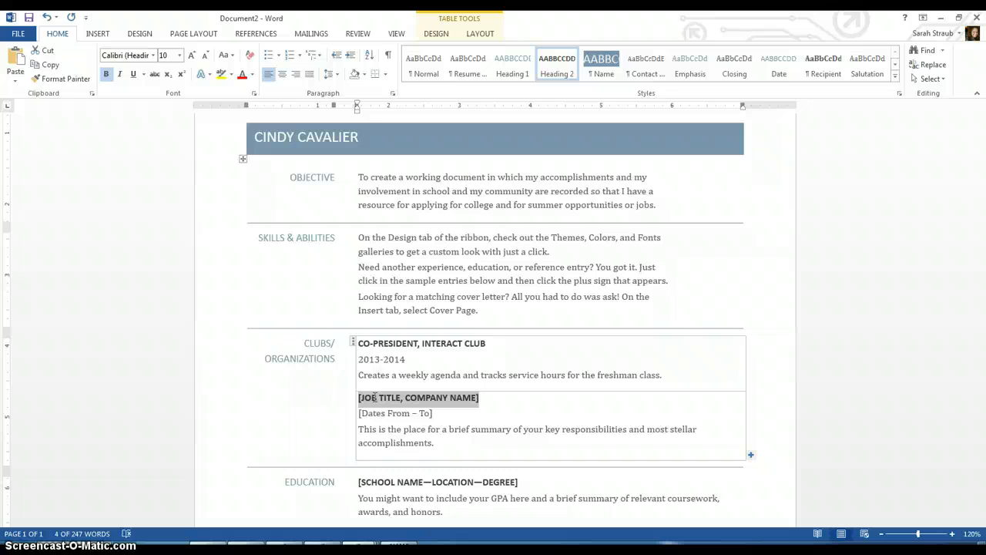
type("PERFOR")
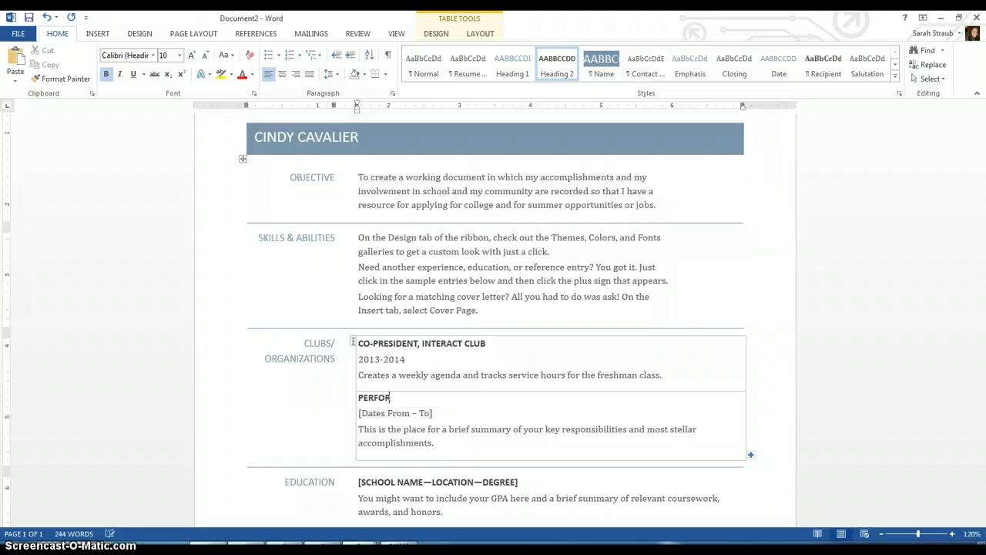
type("MER, HOUSTON GIRL")
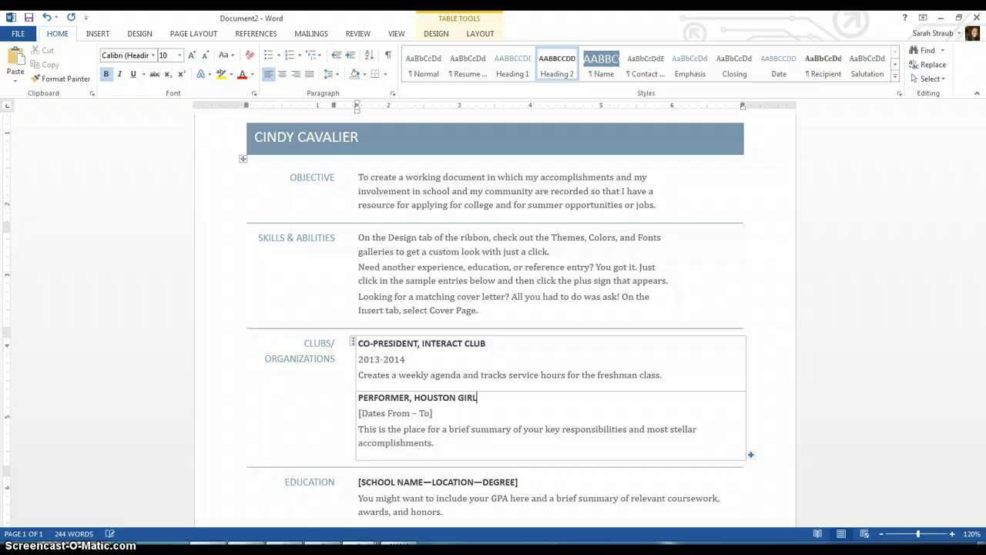
type("S CHORUS")
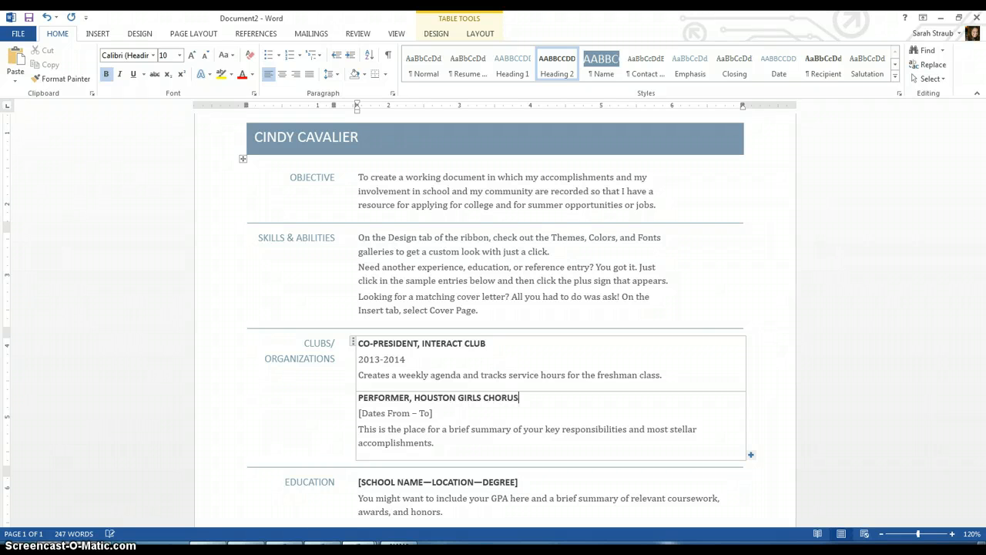
left_click(380, 415)
type("2013-2014")
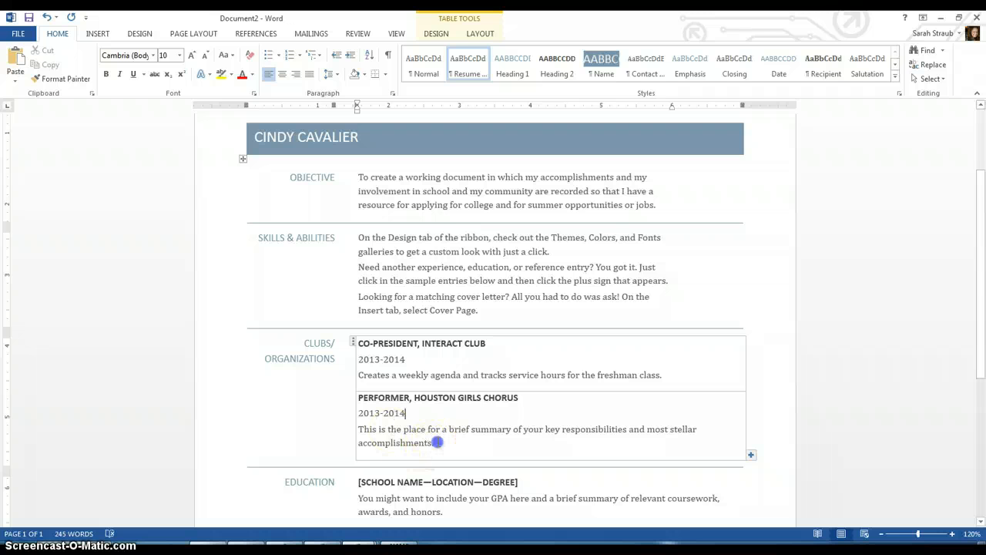
- Describe weekly practices and performing at the Houston Symphony for The Nutcracker, italicizing the title
left_click(438, 443)
type("Participate")
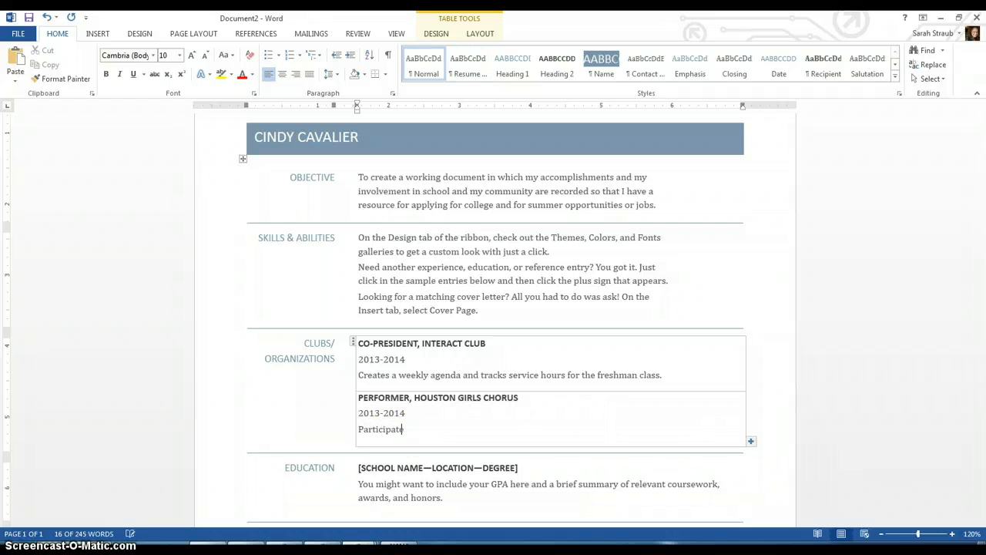
type("s in weekly")
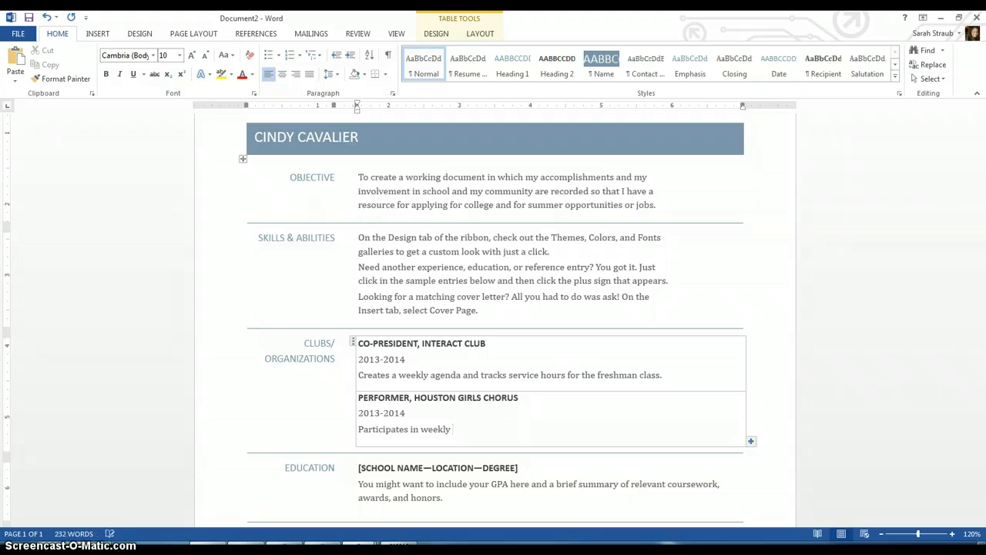
type(" practices and performs")
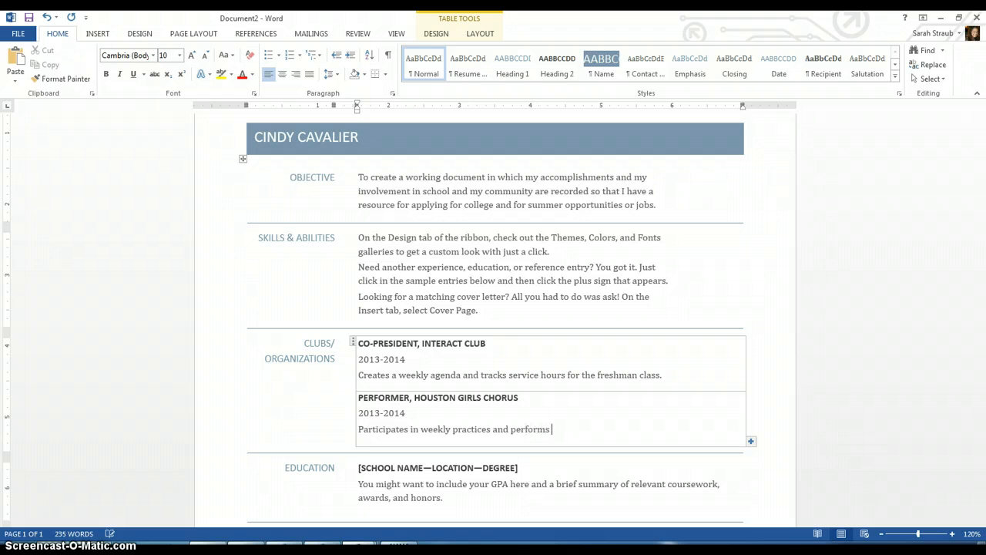
type(" at the Houston Symph")
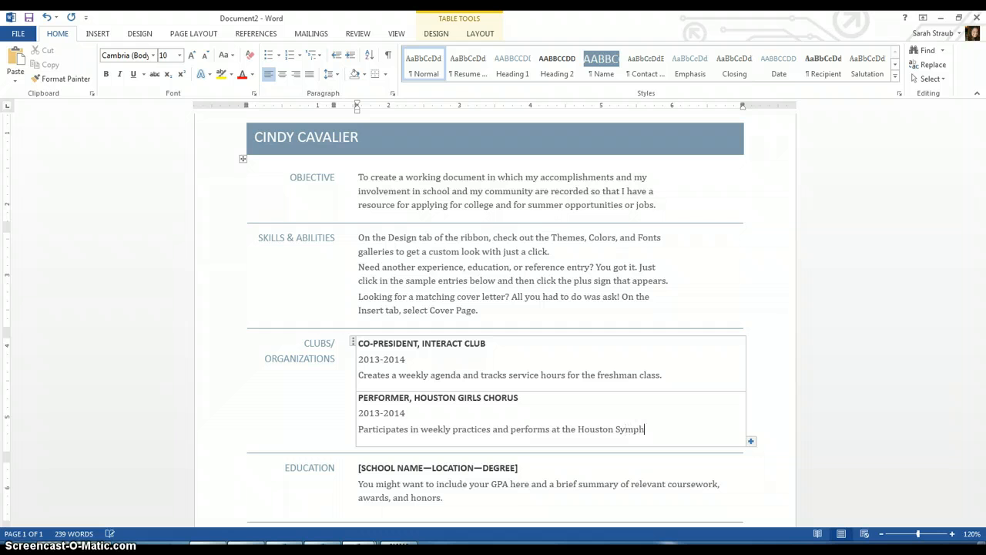
type("ony for")
key("ctrl+i")
type("The Nutcracker")
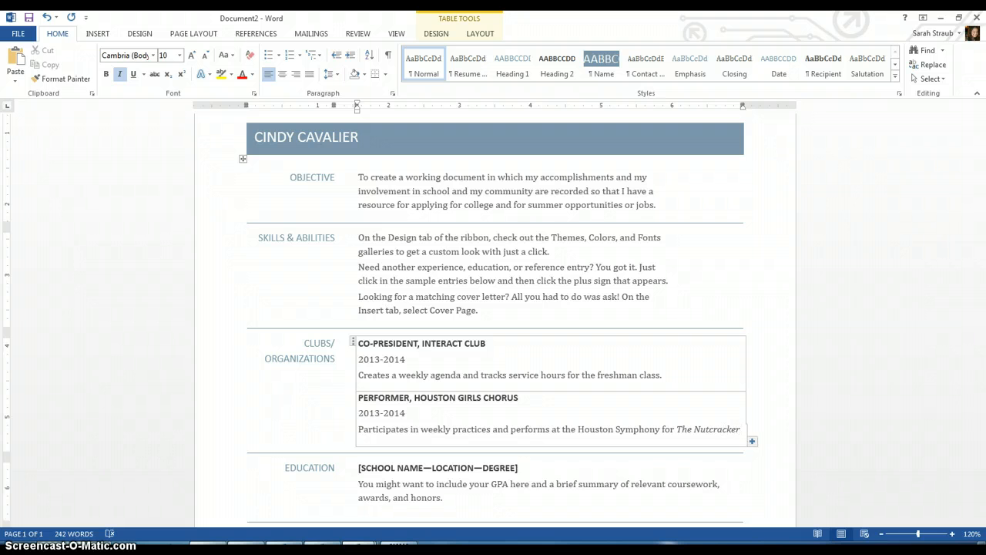
key("ctrl+u")
type(".")
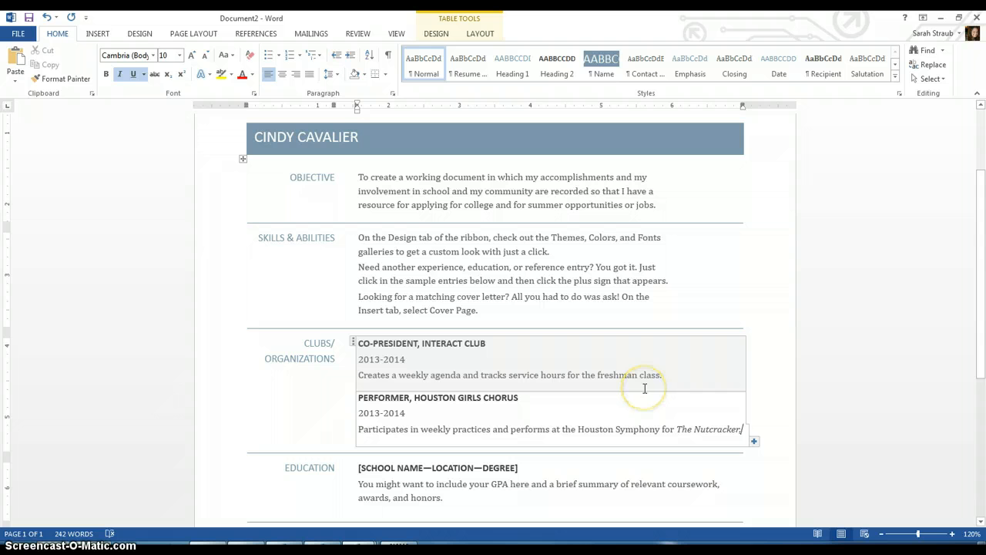
- Duplicate the chorus entry and retitle the copy PARTICIPANT, GAY-STRAIGHT ALLIANCE
left_click(754, 441)
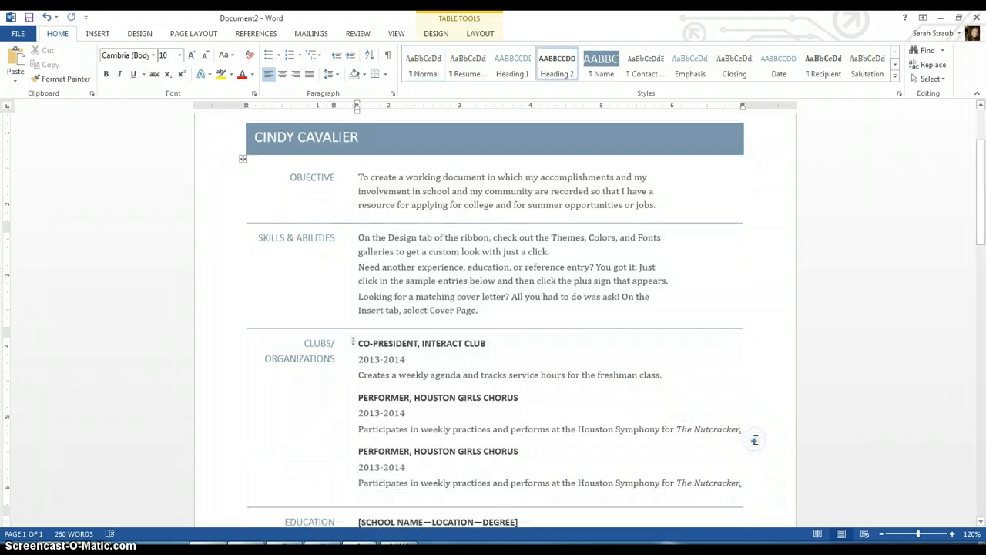
left_click(467, 452)
triple_click(467, 452)
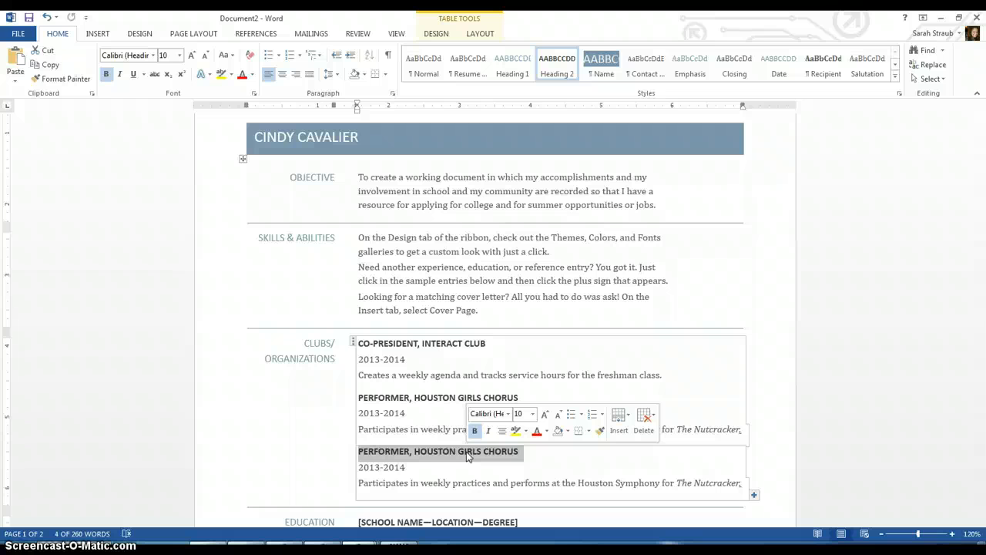
type("PARTIC")
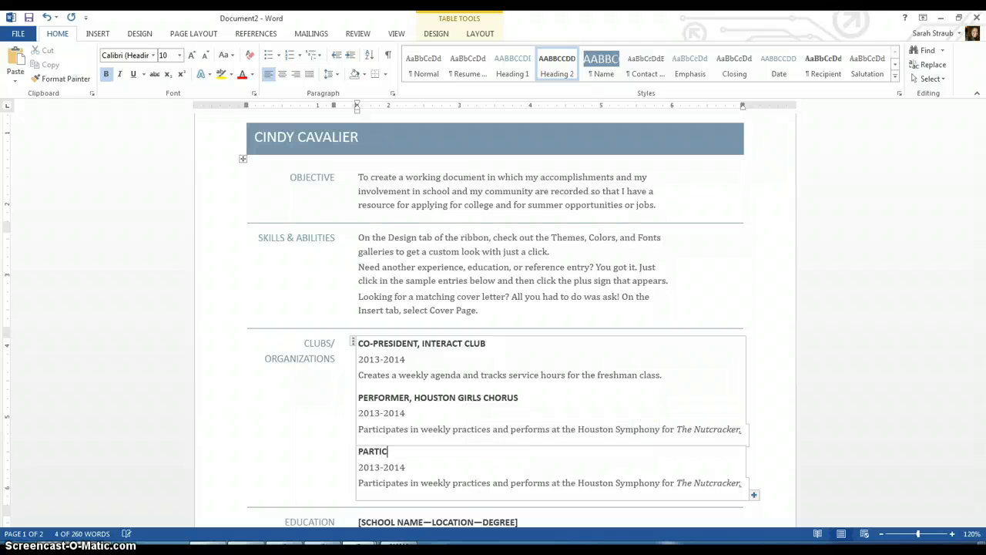
type("IPANT, GAY-")
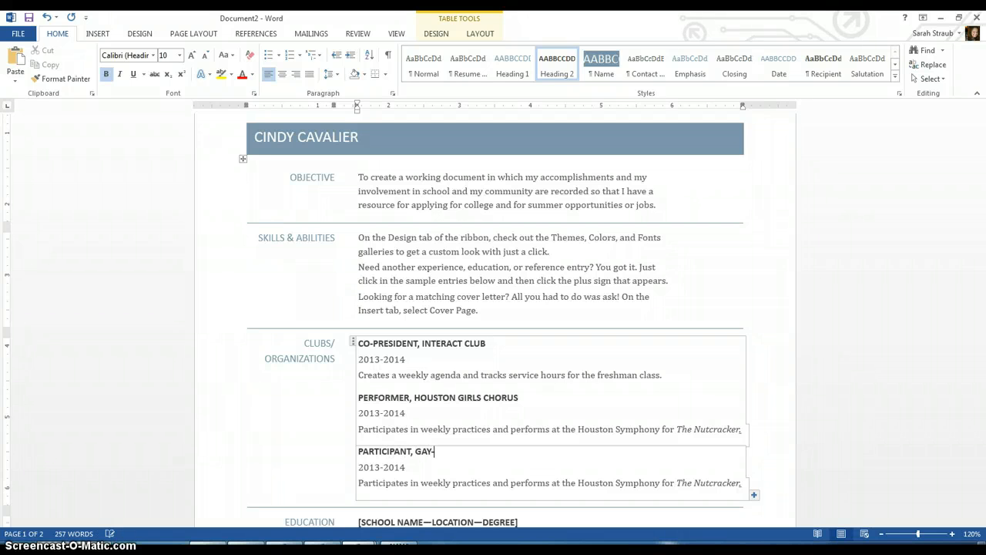
type("STRAIGHT ALLIANCE")
- Replace its description with developing a spirit of community and acceptance on campus through informational pieces
left_click(359, 486)
left_click(362, 487)
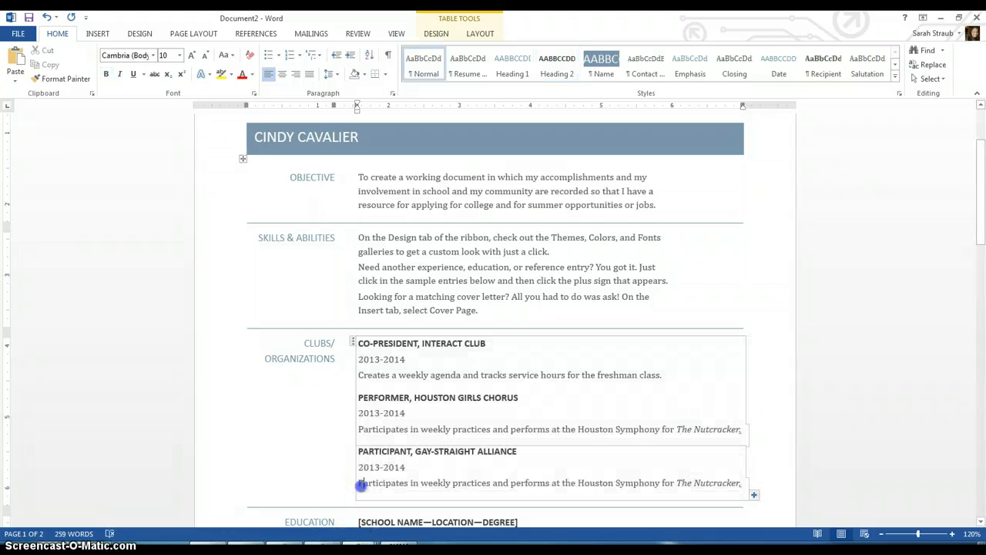
left_click_drag(361, 486, 493, 482)
key("Delete")
key("ctrl+z")
key("Delete")
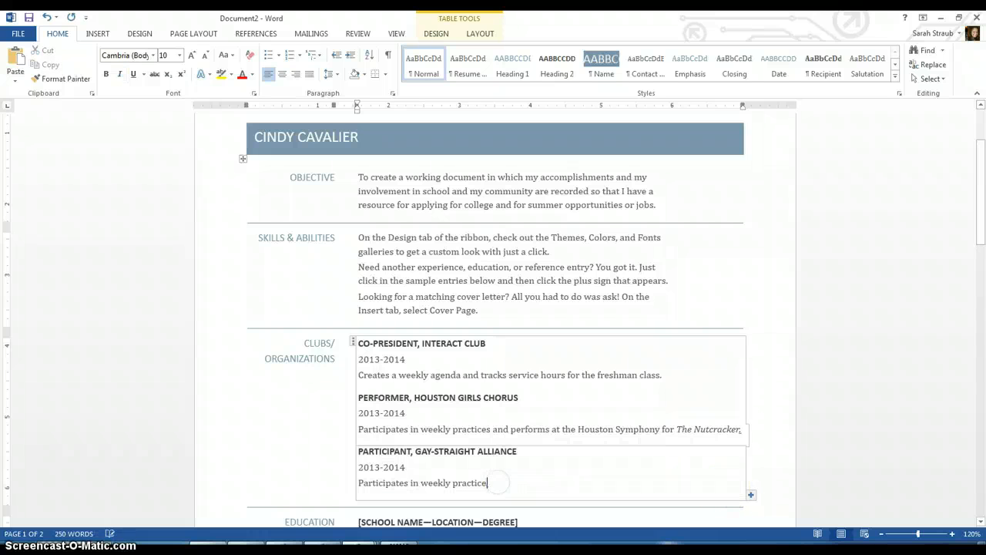
key("BackSpace")
key("BackSpace")
key("BackSpace")
key("BackSpace")
key("BackSpace")
key("BackSpace")
key("BackSpace")
key("BackSpace")
key("BackSpace")
key("BackSpace")
key("BackSpace")
key("BackSpace")
key("BackSpace")
key("BackSpace")
key("BackSpace")
key("BackSpace")
key("BackSpace")
key("BackSpace")
key("BackSpace")
key("BackSpace")
key("BackSpace")
key("BackSpace")
key("BackSpace")
key("BackSpace")
key("BackSpace")
key("BackSpace")
key("BackSpace")
key("BackSpace")
key("BackSpace")
key("BackSpace")
key("BackSpace")
key("BackSpace")
key("BackSpace")
key("BackSpace")
key("BackSpace")
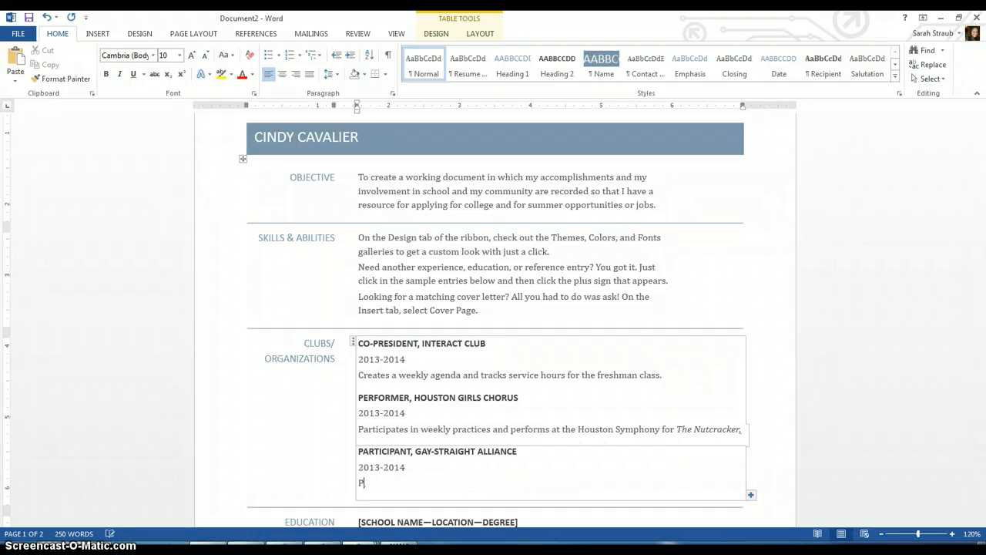
type("Develop a smiri")
key("BackSpace")
key("BackSpace")
key("BackSpace")
key("BackSpace")
type("pirit of community and acce")
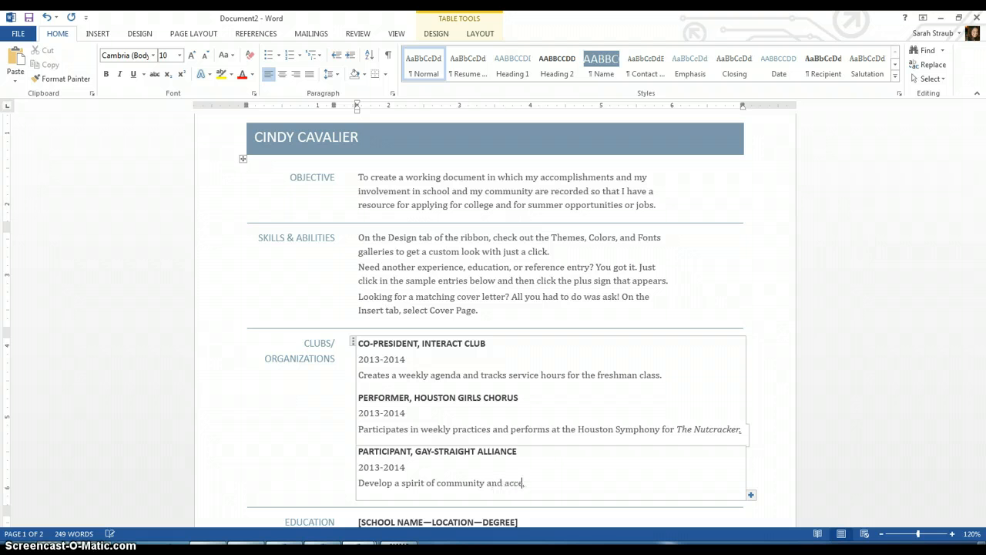
type("ptance on campus through ")
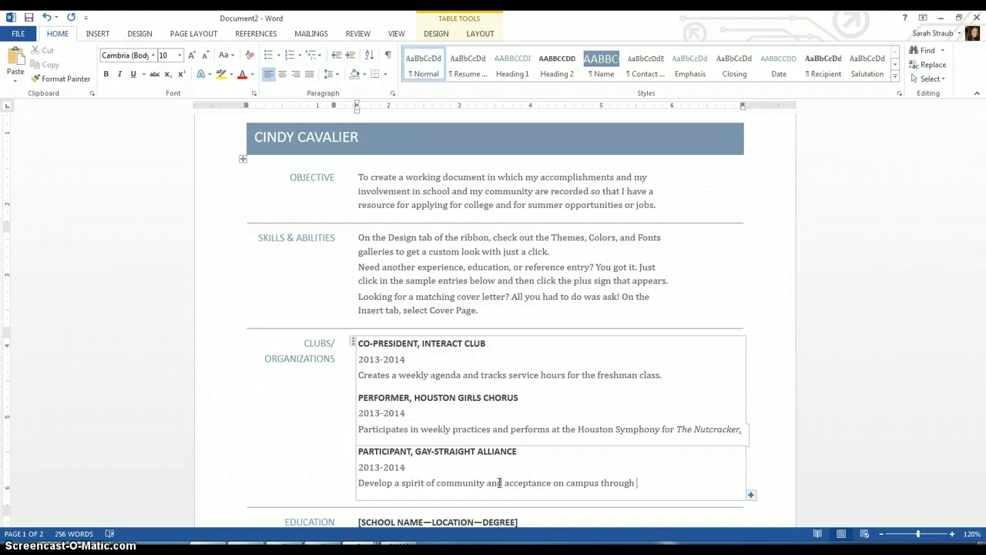
type("educational")
key("BackSpace")
key("BackSpace")
key("BackSpace")
key("BackSpace")
key("BackSpace")
key("BackSpace")
key("BackSpace")
key("BackSpace")
key("BackSpace")
key("BackSpace")
type("informational pieces.")
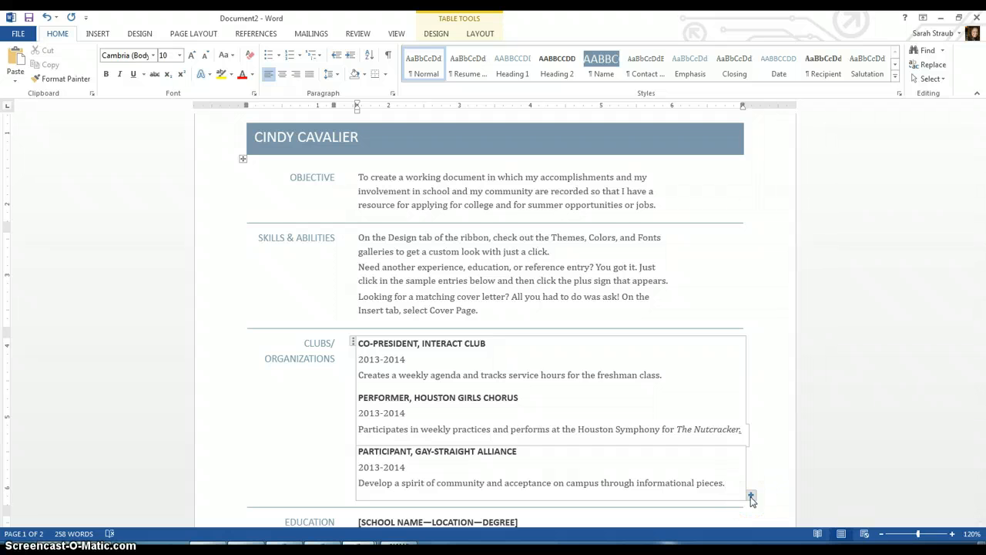
- Enter PREP BRAYS OAKS -- HOUSTON, TX as the Education school name
left_click(981, 523)
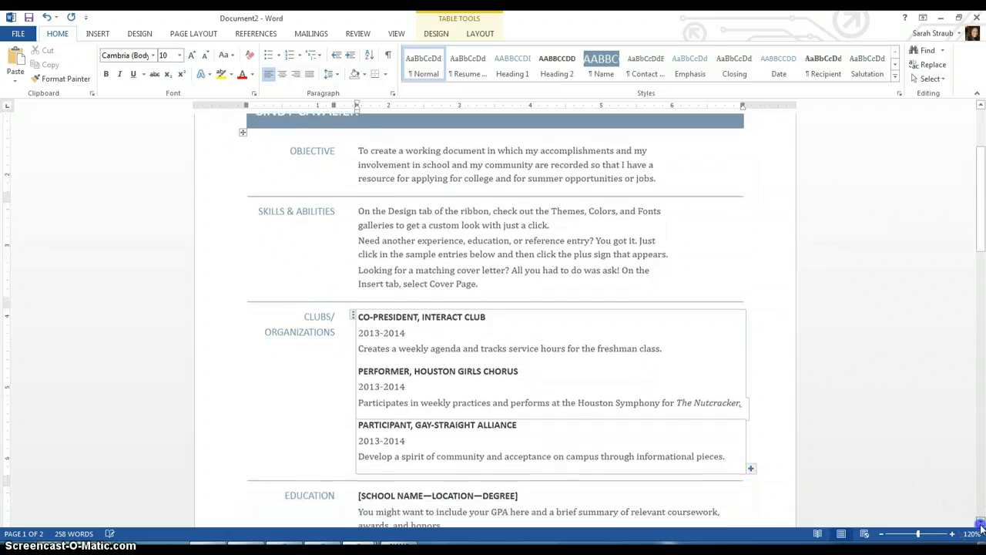
scroll(981, 524, "down", 5)
left_click(413, 311)
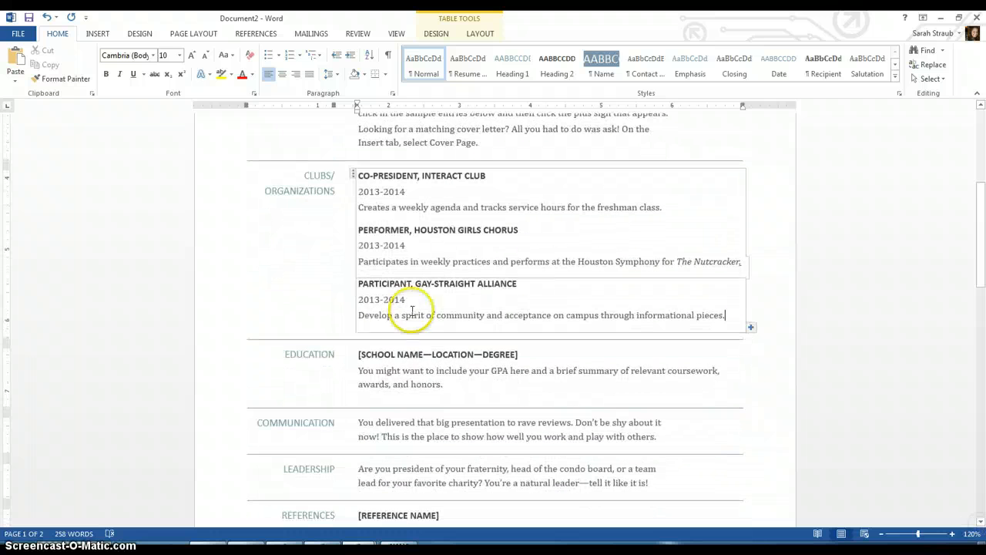
left_click(375, 356)
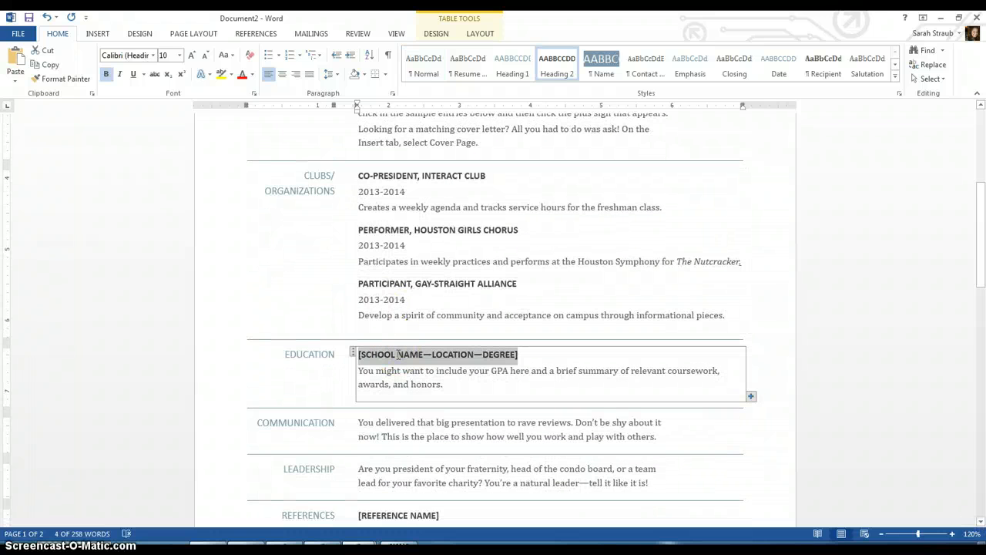
type("P")
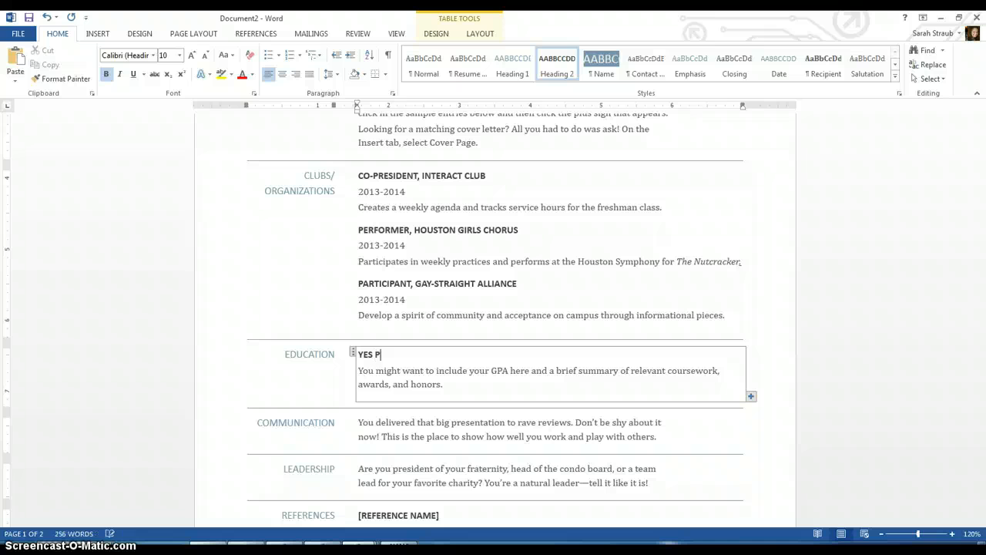
type("REP BRAYS OAKS -- HOUSTON, TX")
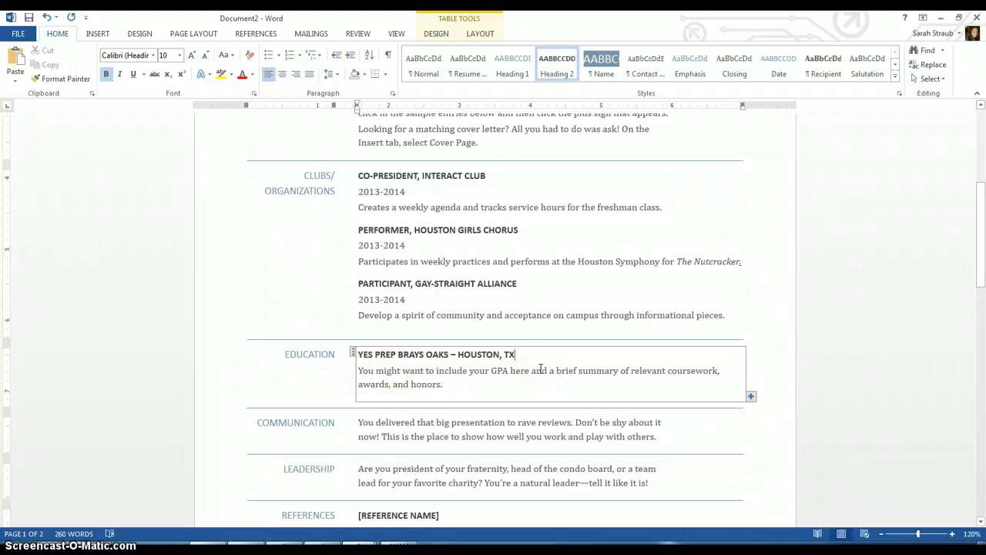
- Replace the Education description with bullets: GPA: 3.35, AP Spanish Language, Cavalier of the 6 Weeks Award for Geometry
left_click_drag(532, 372, 447, 388)
triple_click(447, 388)
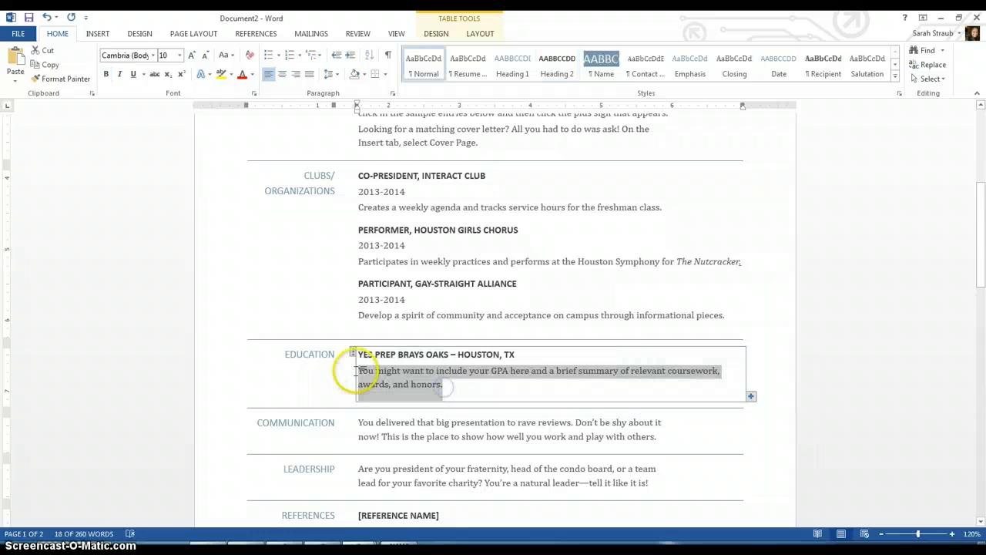
key("Delete")
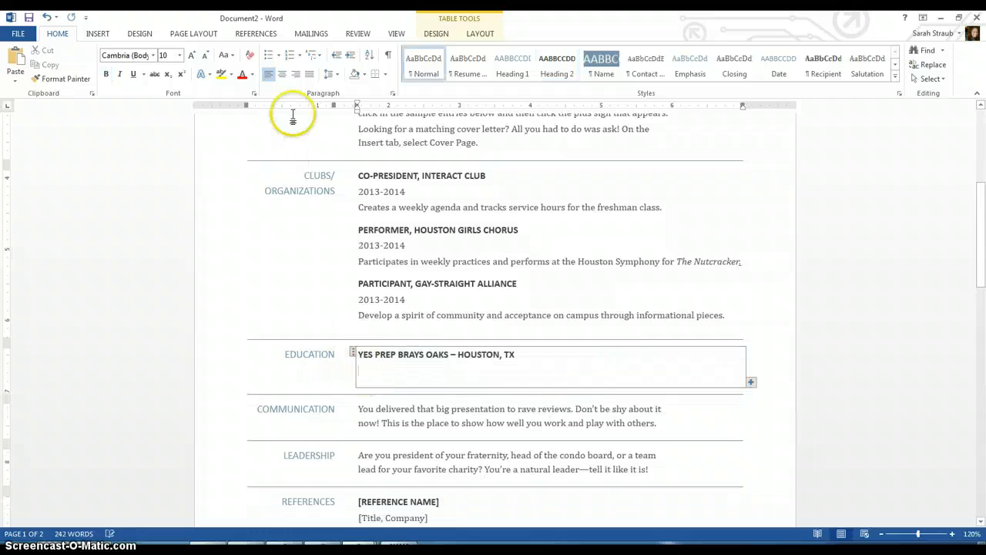
left_click(269, 58)
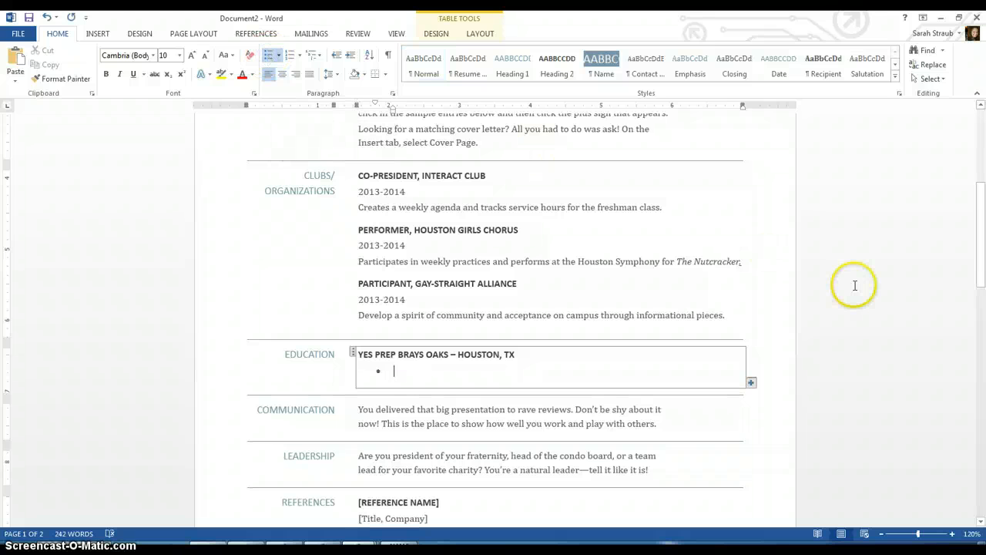
type("GPA: 3.35")
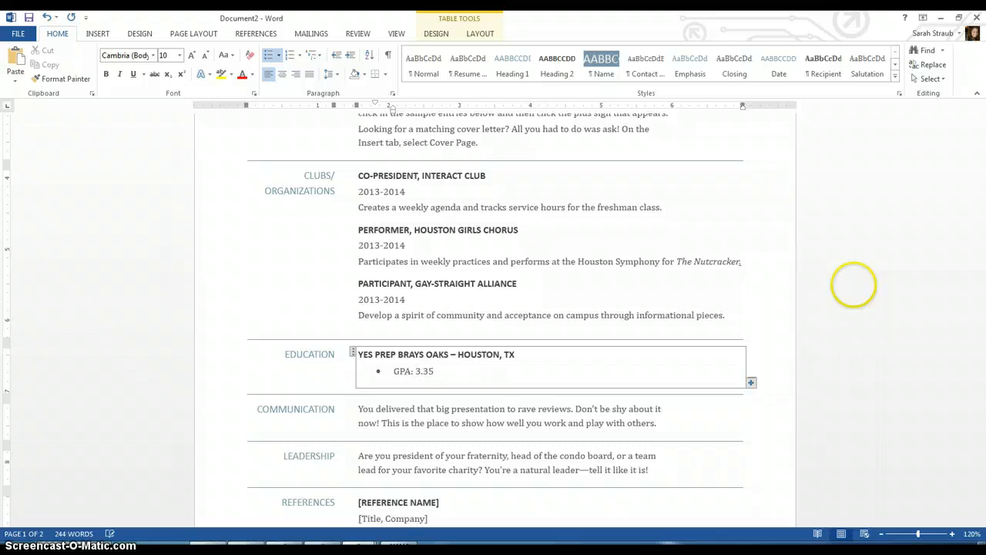
key("Return")
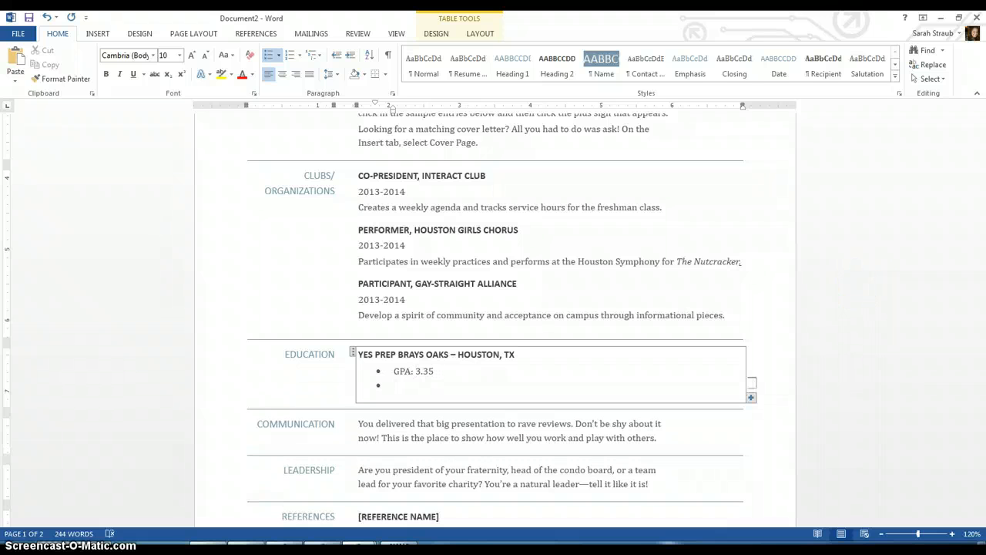
type("AP")
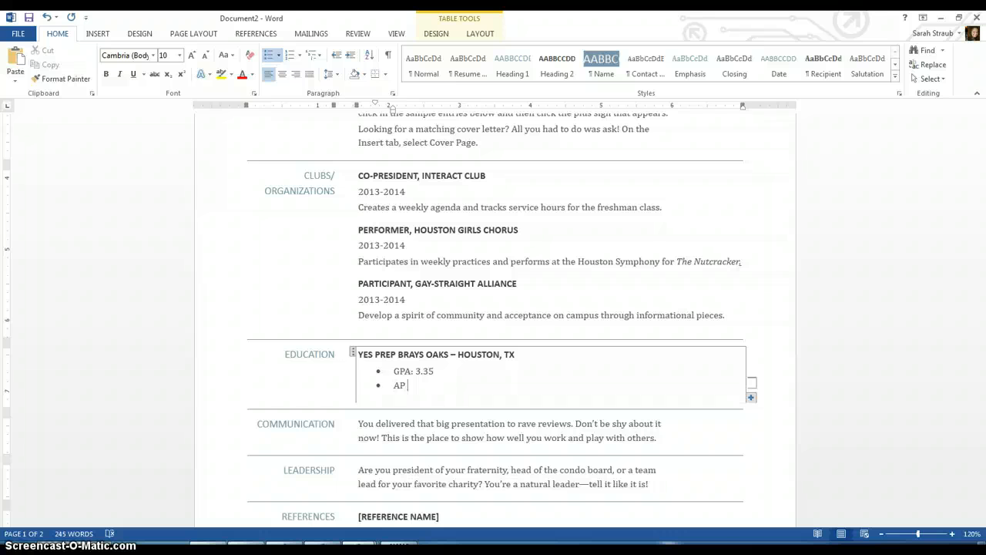
type(" Spanish Language")
key("Return")
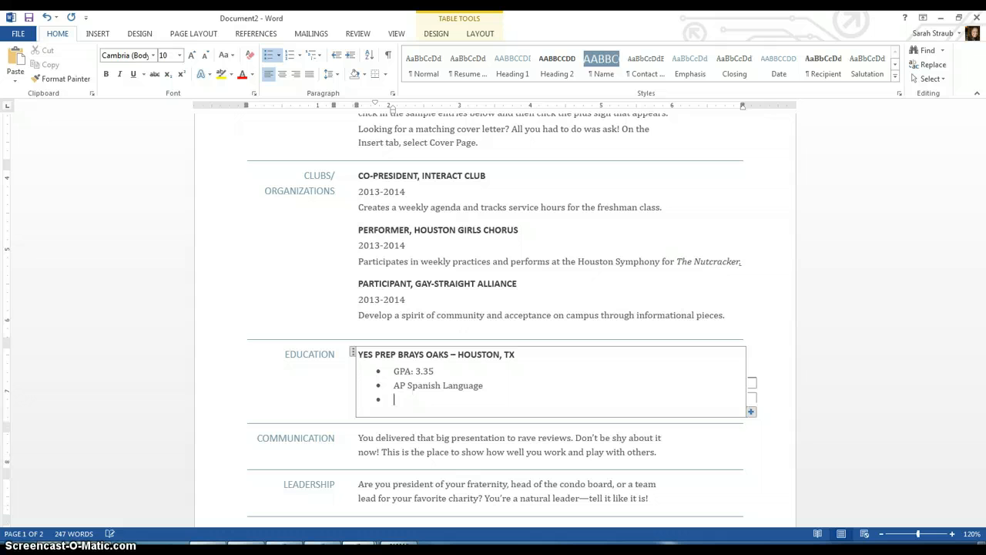
type("Cava")
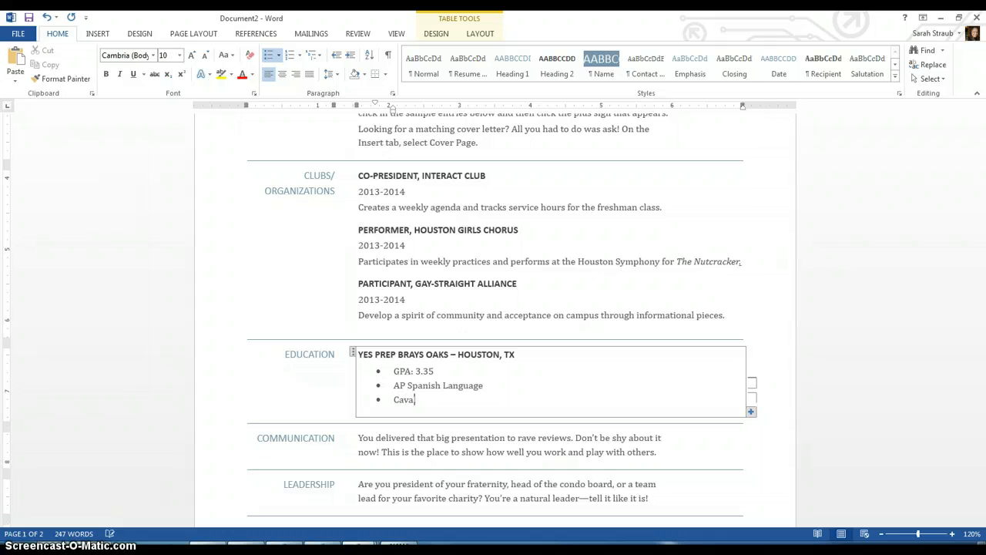
type("lier of the 6 Weeks Award for Geometry")
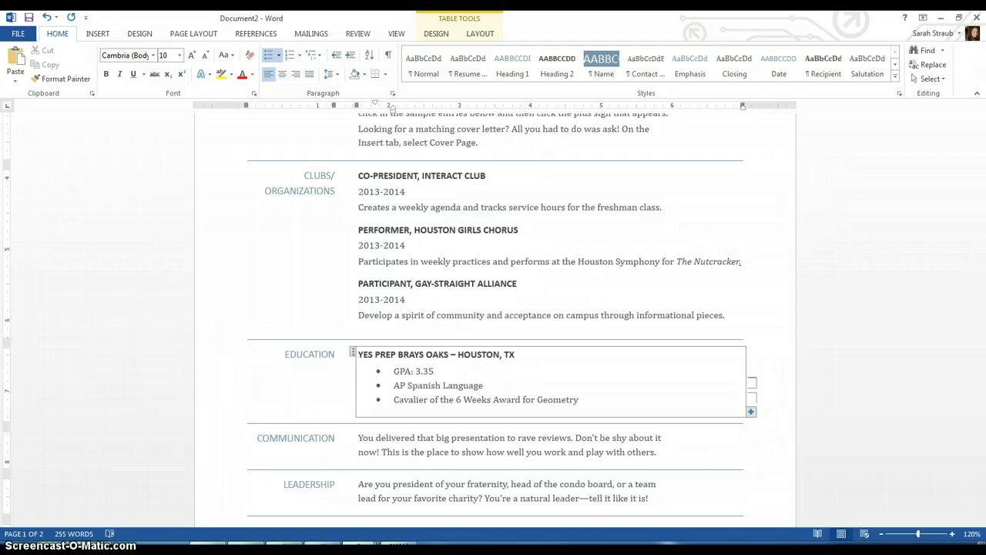
- Remove the extra empty bullet and blank line after the Geometry award
key("Return")
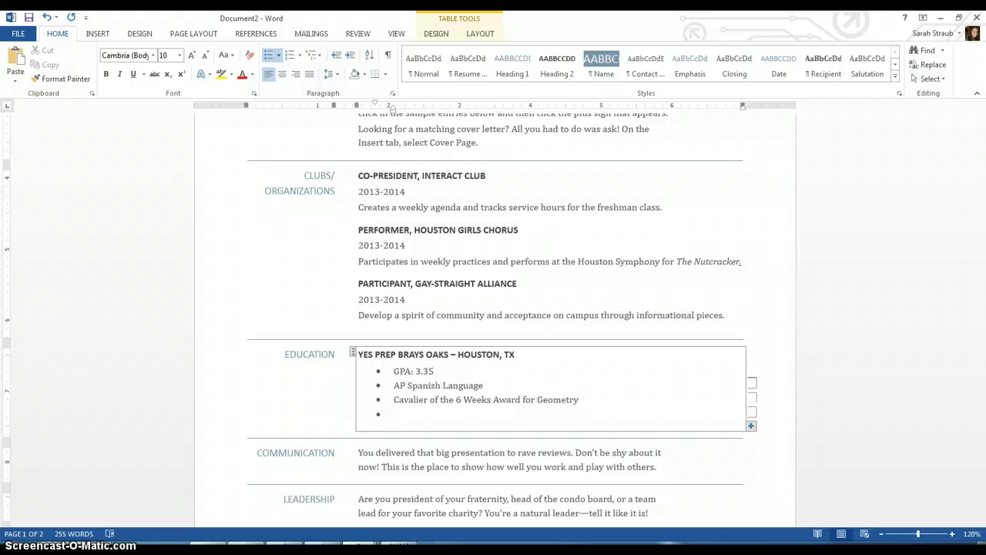
key("BackSpace")
key("BackSpace")
key("BackSpace")
key("BackSpace")
key("BackSpace")
key("BackSpace")
key("BackSpace")
key("BackSpace")
key("BackSpace")
key("BackSpace")
key("BackSpace")
key("BackSpace")
key("BackSpace")
key("BackSpace")
key("BackSpace")
key("BackSpace")
key("BackSpace")
key("BackSpace")
key("BackSpace")
key("BackSpace")
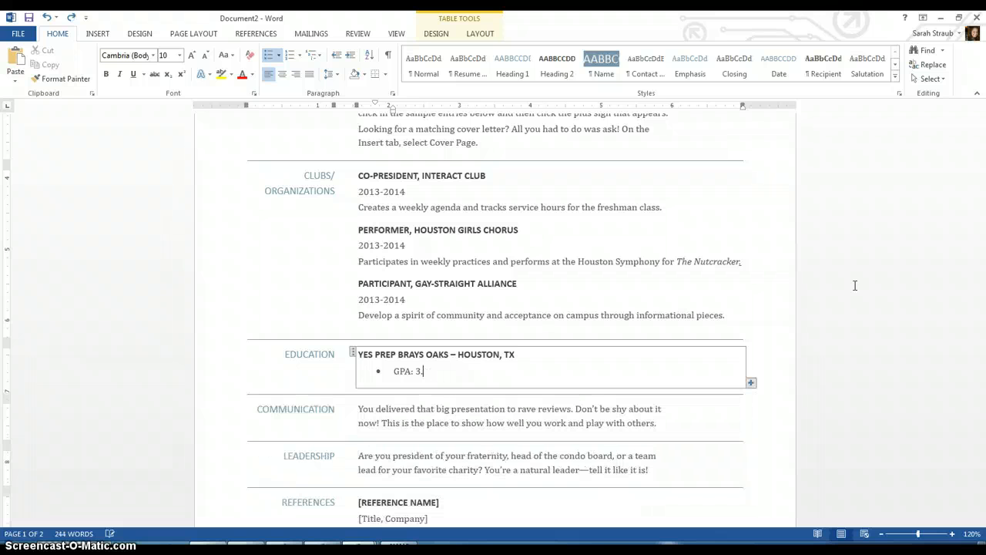
left_click(71, 17)
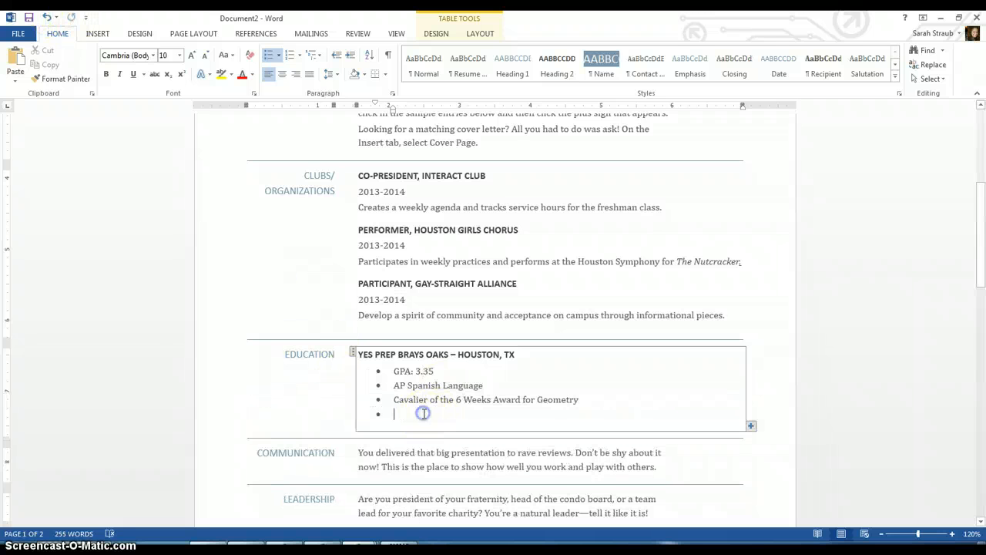
left_click(424, 414)
key("BackSpace")
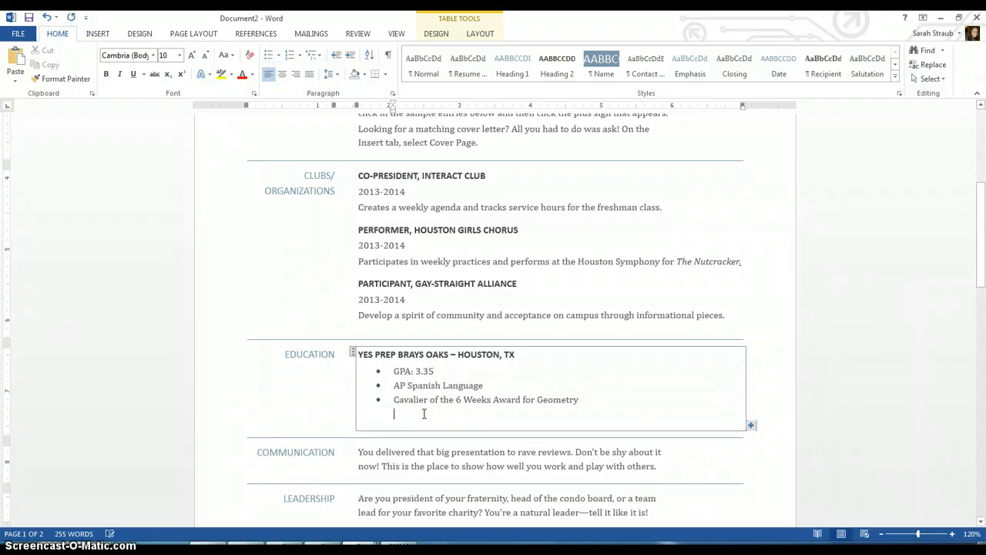
left_click(639, 430)
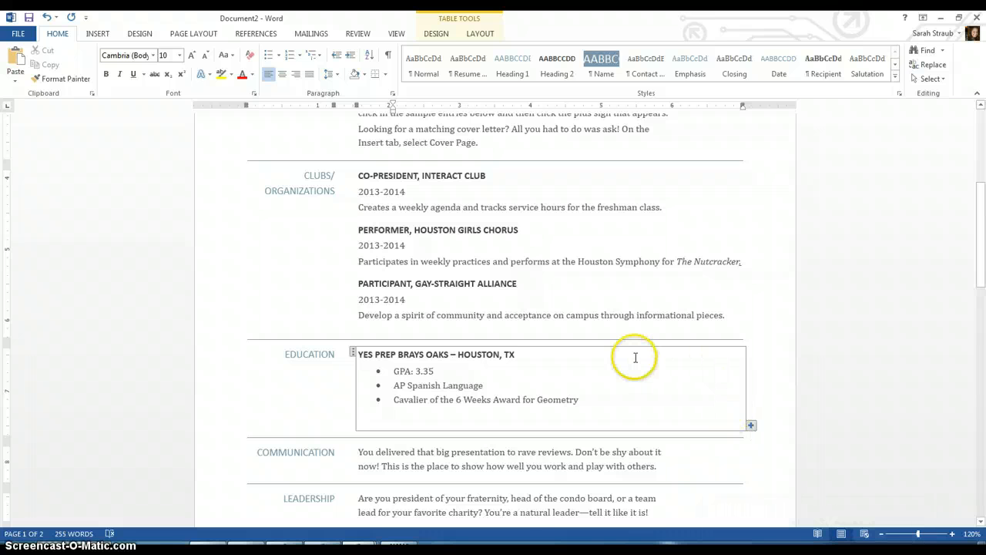
key("BackSpace")
key("BackSpace")
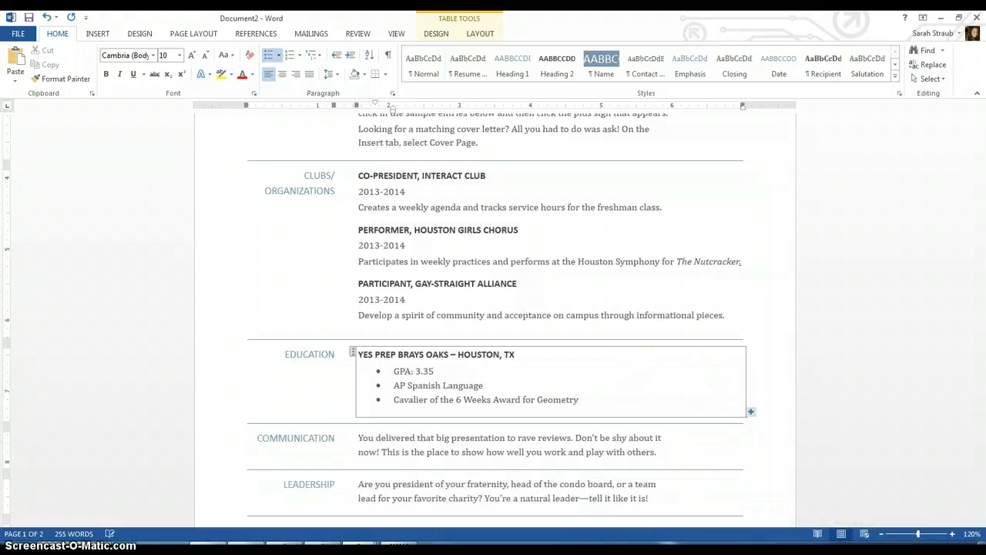
- Rename the COMMUNICATION heading to ATHLETICS
left_click(324, 439)
double_click(325, 439)
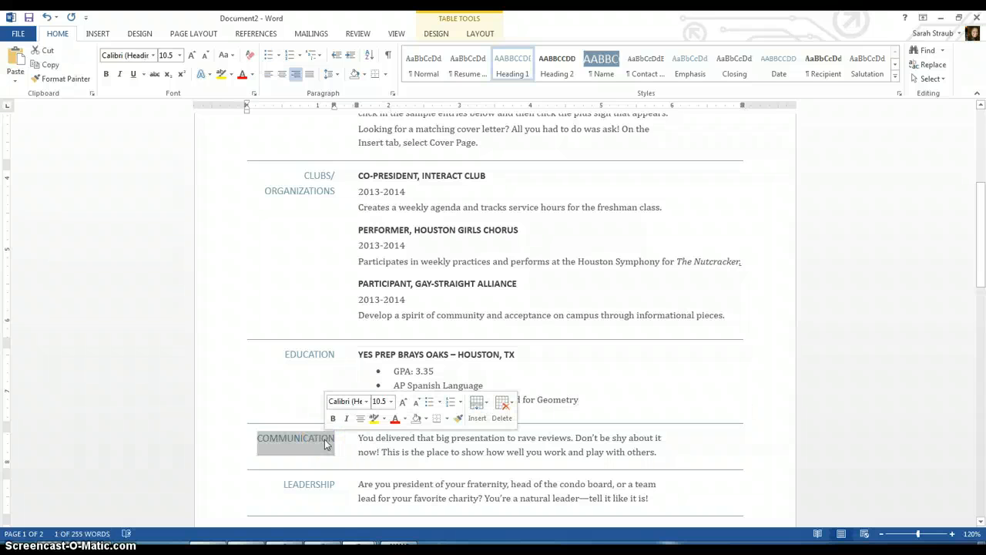
type("ATHLETICS")
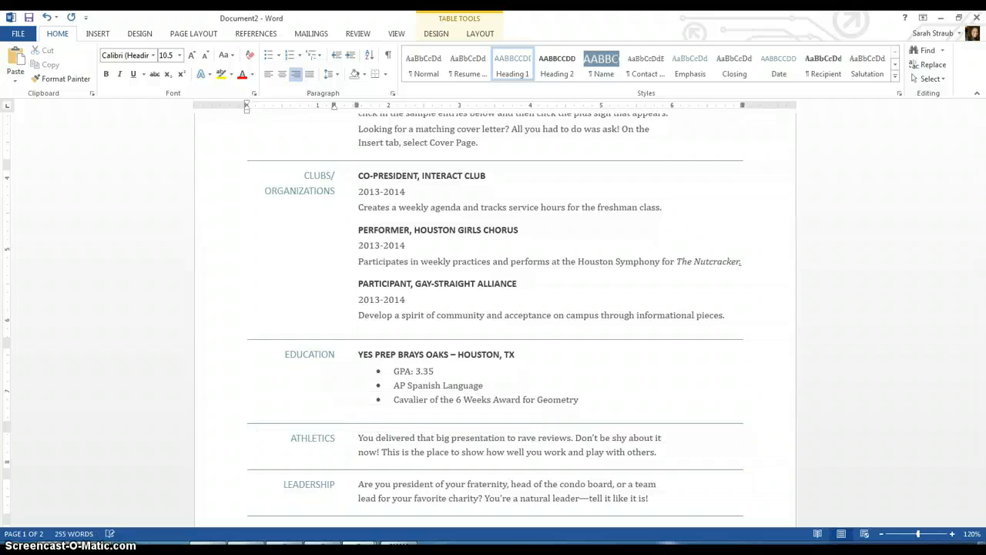
- Turn its placeholder into bullets listing Varsity Volleyball - 2013 and Varsity Basketball - 2013-2014
triple_click(549, 447)
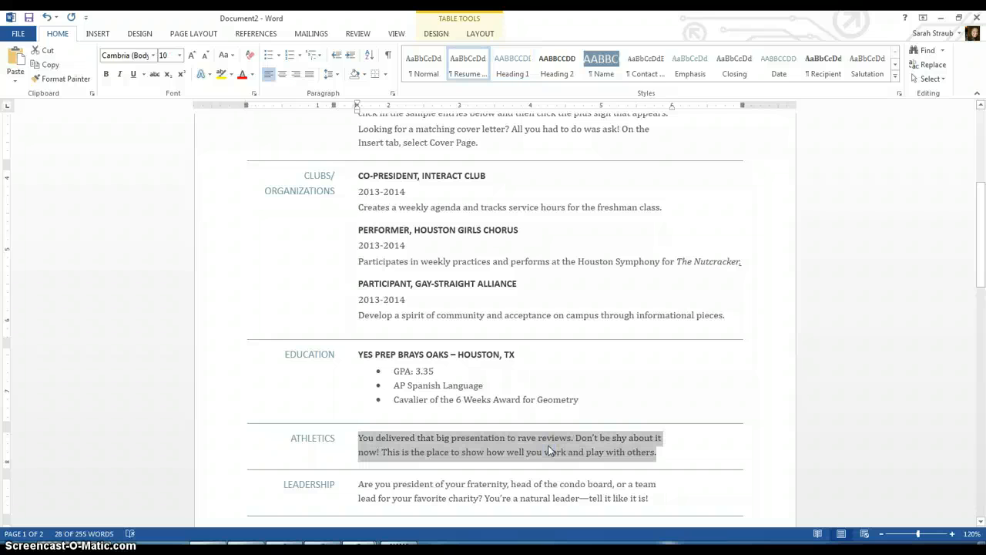
left_click(269, 55)
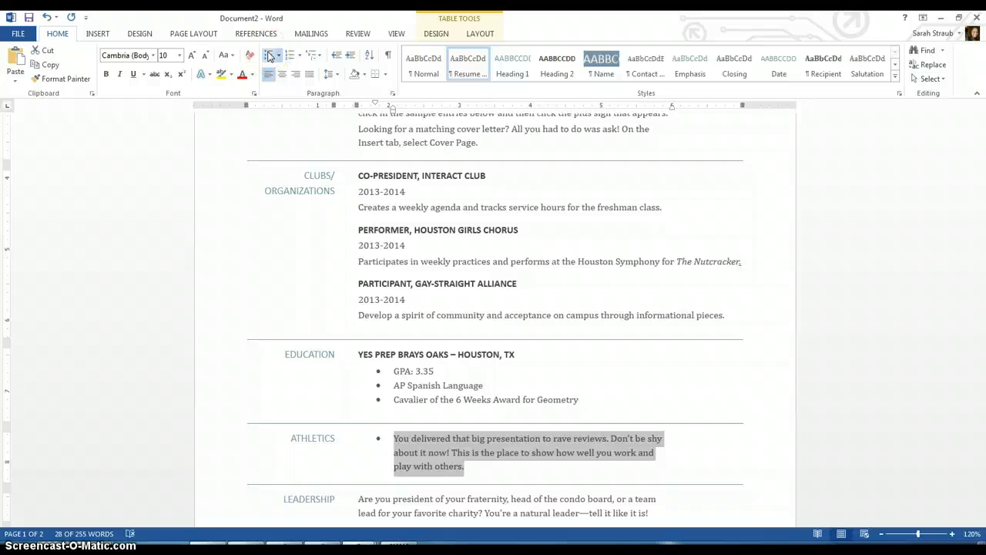
key("Right")
left_click(446, 460)
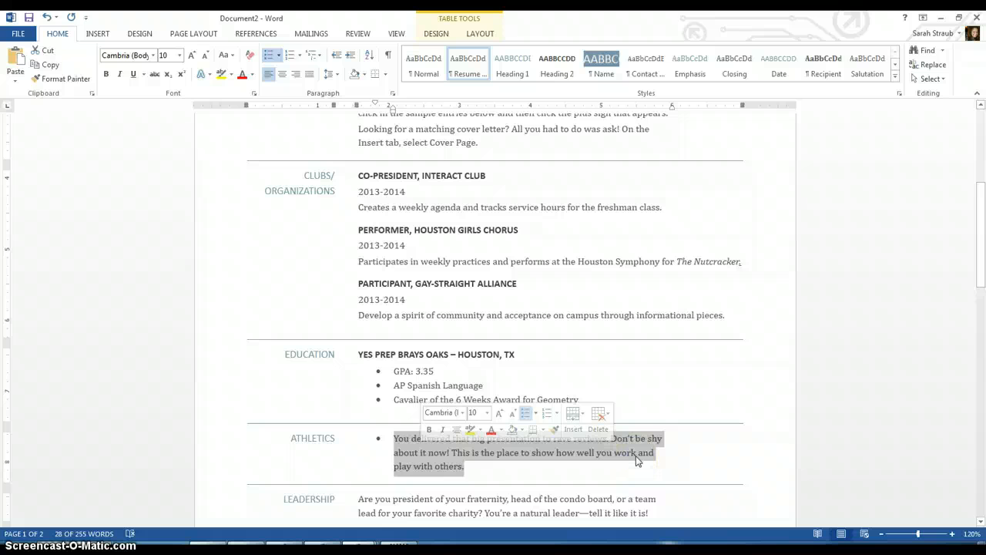
type("Varsity ")
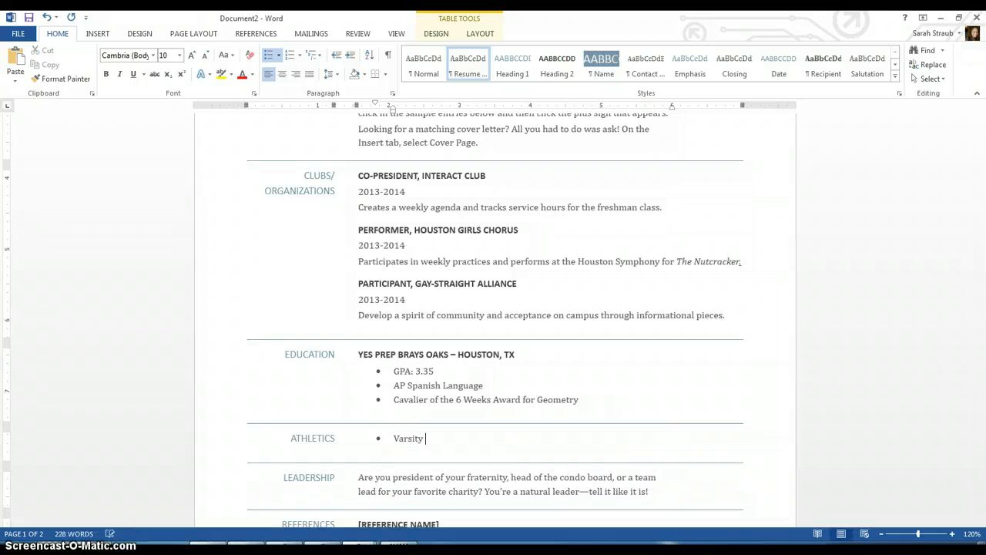
type("Volleyball - 2013")
key("Return")
type("Varsity")
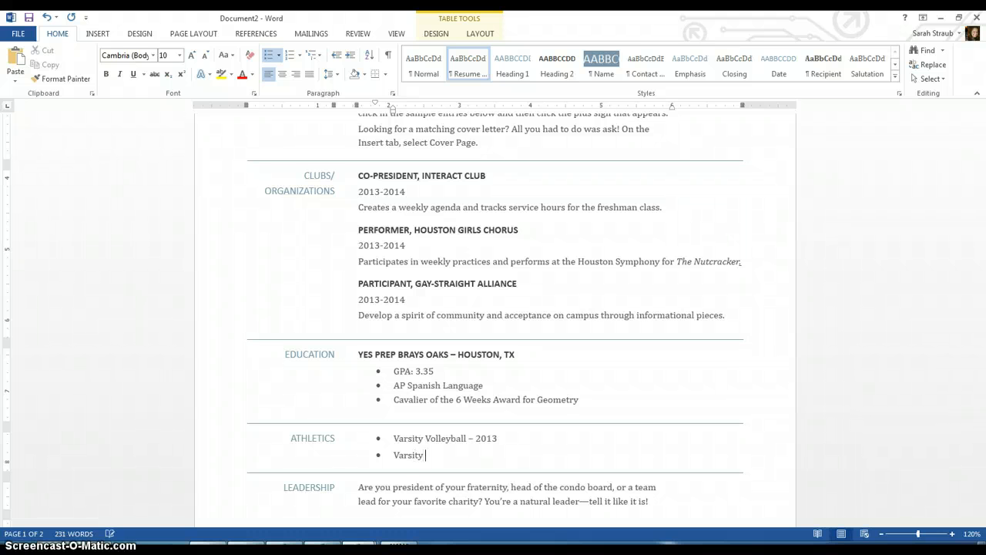
type(" Basketball - 2013-2014")
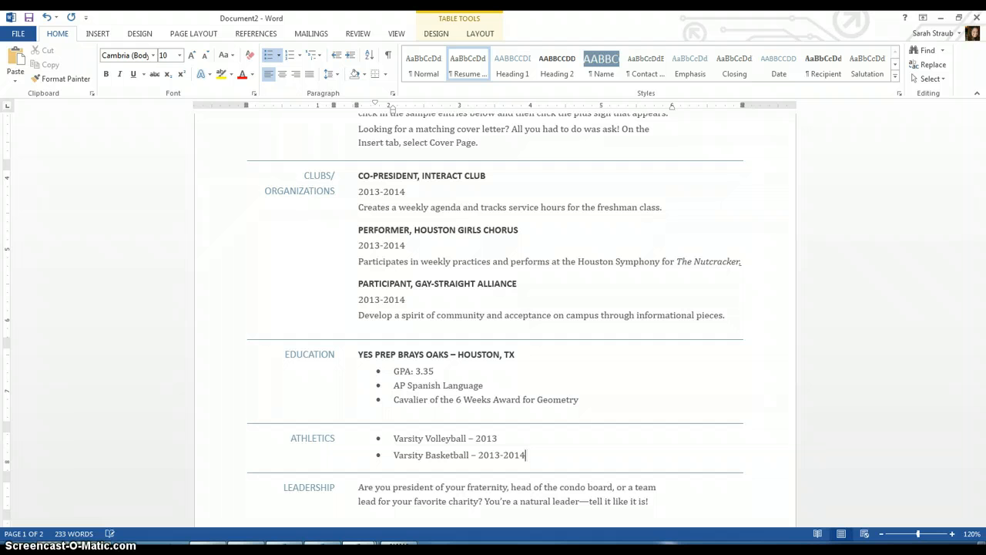
- Append an italic MVP Award to the basketball bullet
type(",")
key("ctrl+i")
type("Team Captain")
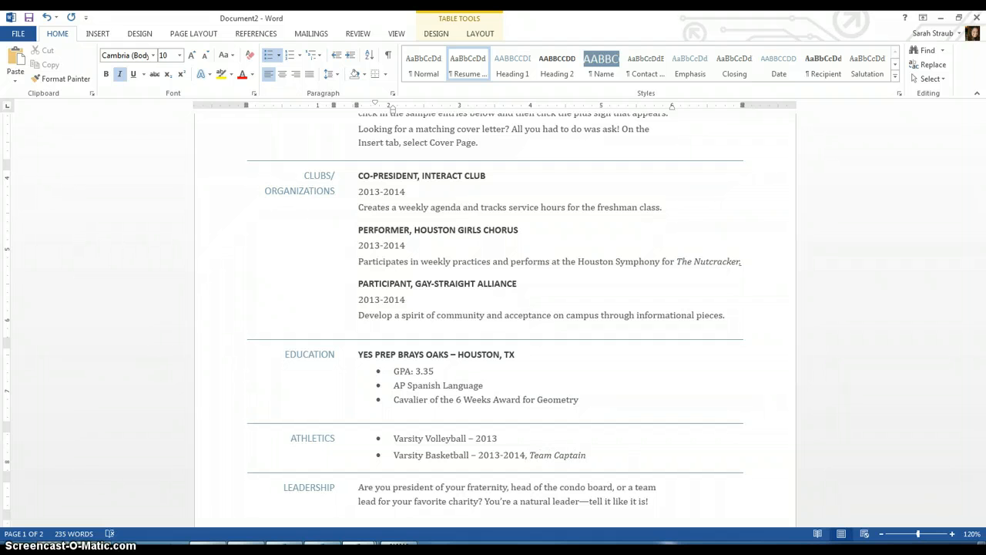
key("BackSpace")
key("BackSpace")
key("BackSpace")
key("BackSpace")
key("BackSpace")
key("BackSpace")
key("BackSpace")
key("BackSpace")
key("BackSpace")
key("BackSpace")
key("BackSpace")
key("BackSpace")
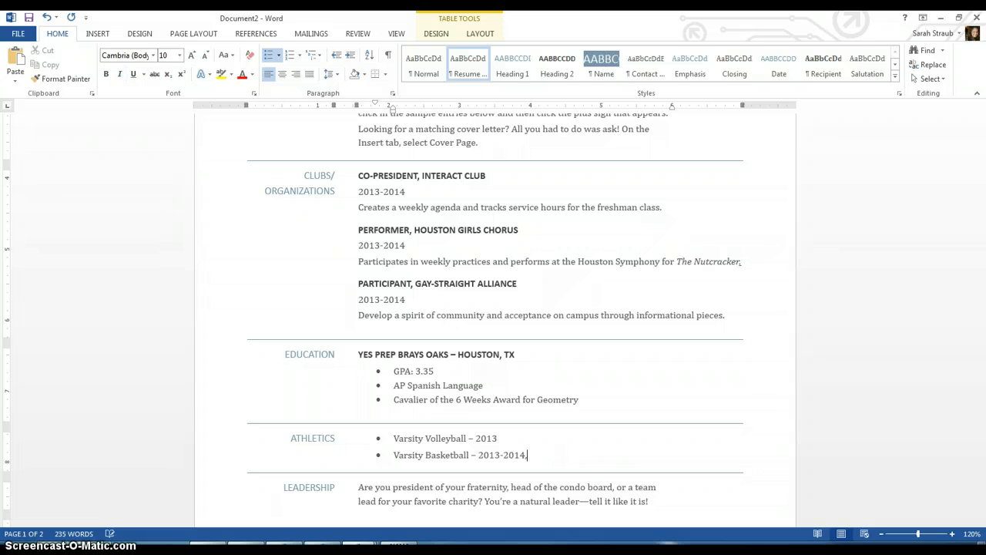
key("ctrl+i")
type("MVP Award")
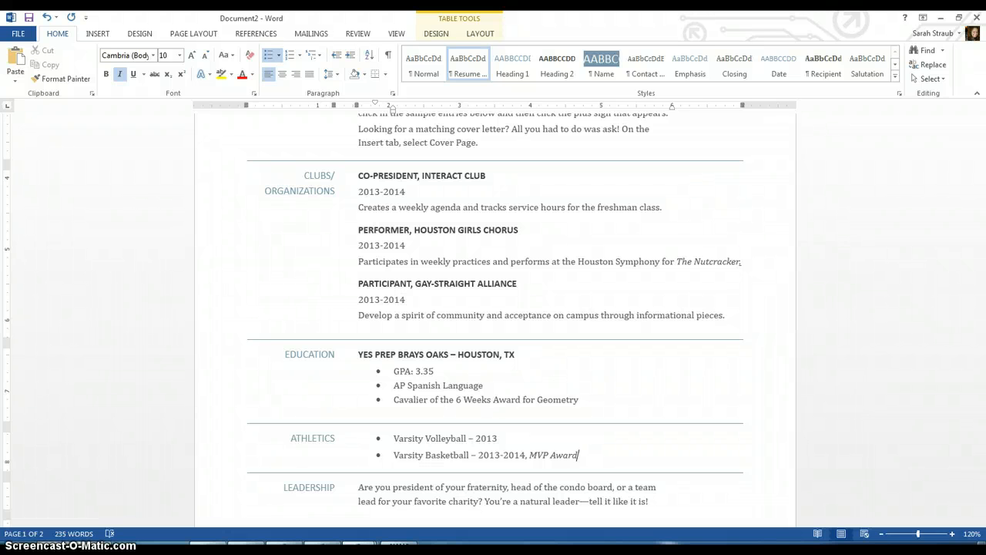
- Try adding 'JOBS' to the ATHLETICS heading, then remove it again
left_click(335, 437)
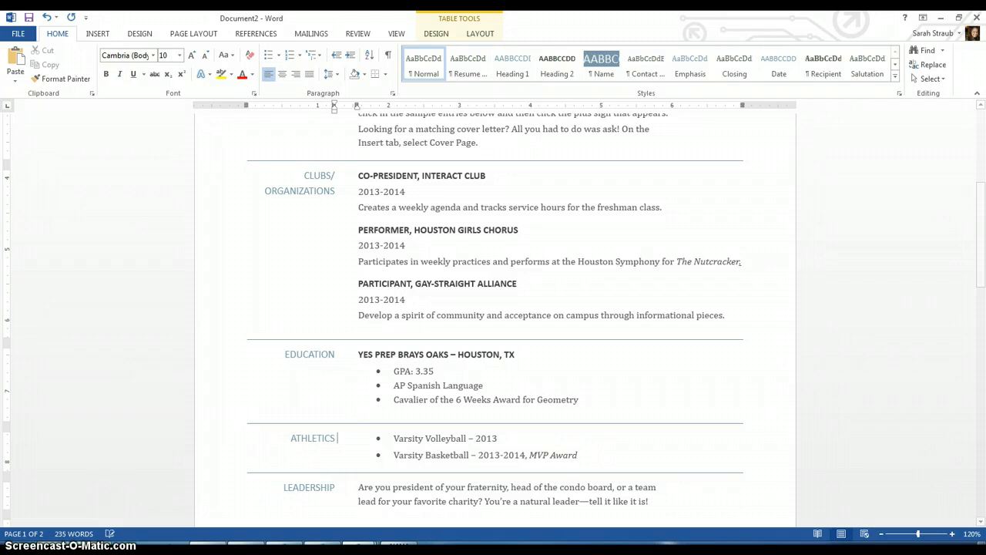
type("and")
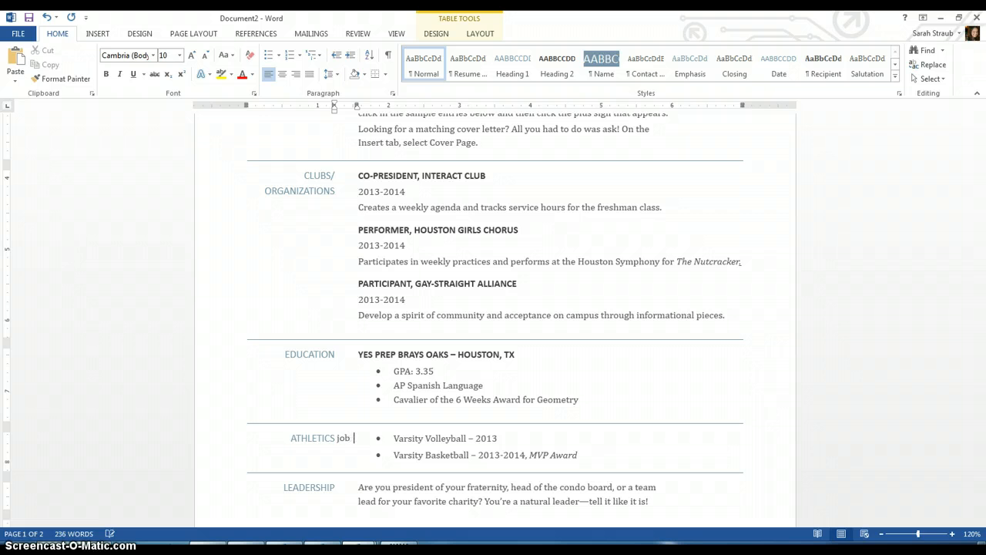
key("BackSpace")
key("BackSpace")
key("BackSpace")
key("BackSpace")
type("JOBS")
left_click(339, 438)
key("Return")
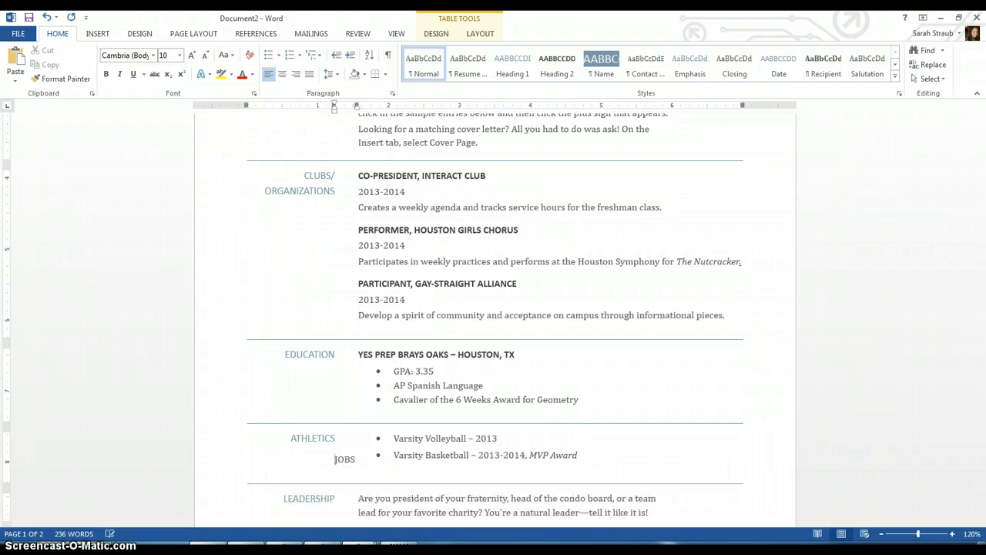
key("BackSpace")
key("Delete")
key("Delete")
key("Delete")
key("Delete")
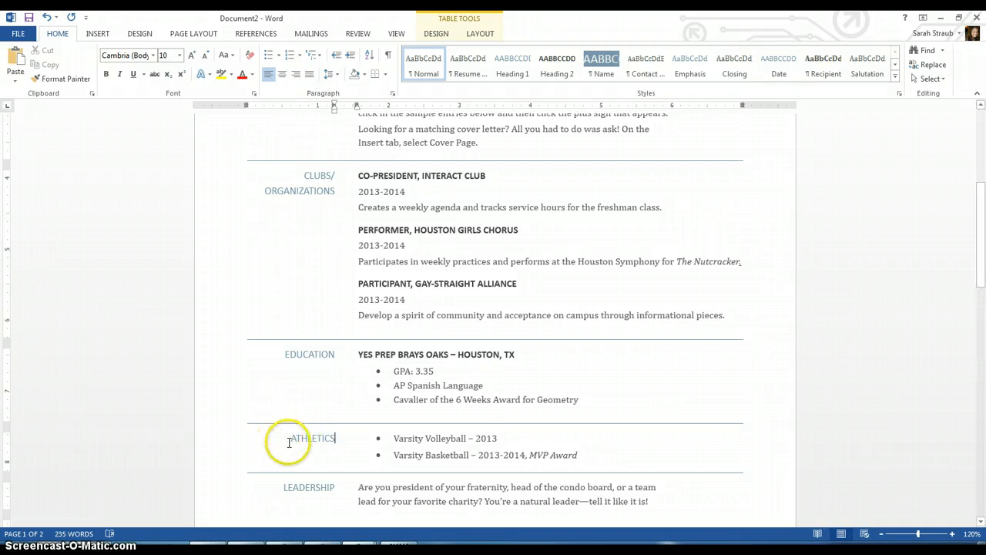
- Delete the entire ATHLETICS row, then undo that deletion
left_click_drag(286, 440, 480, 453)
key("BackSpace")
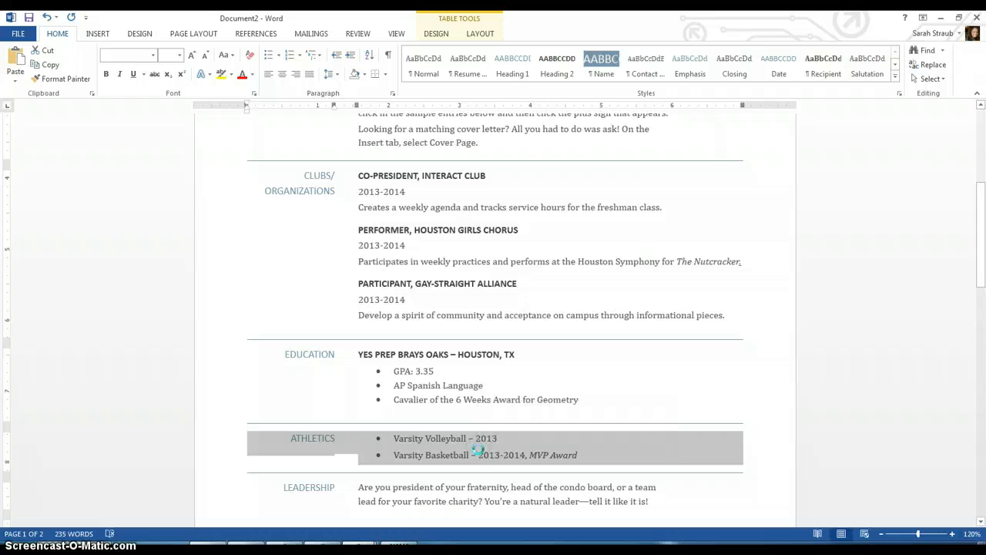
key("Down")
key("Down")
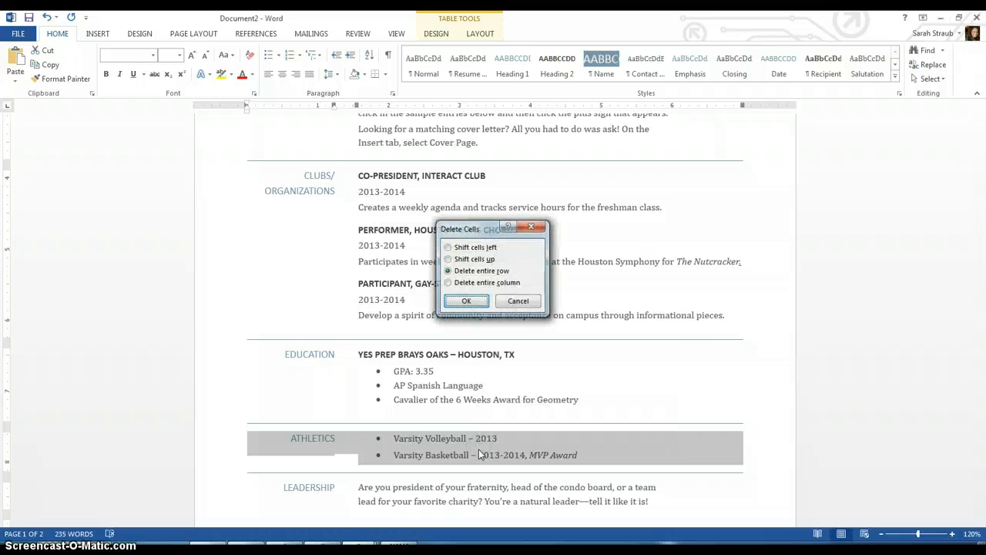
key("Return")
key("ctrl+z")
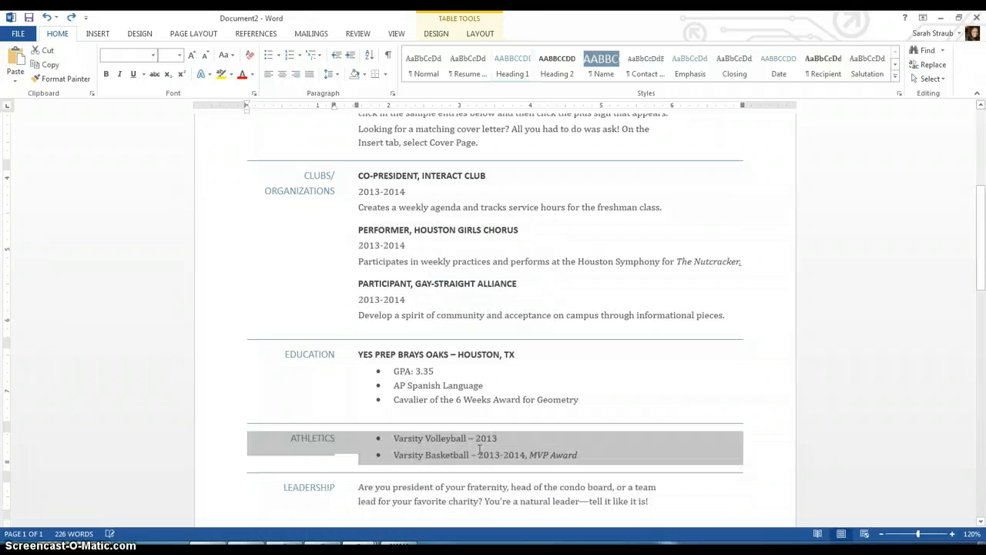
- Delete the entire LEADERSHIP row through the Delete Cells dialog
triple_click(480, 487)
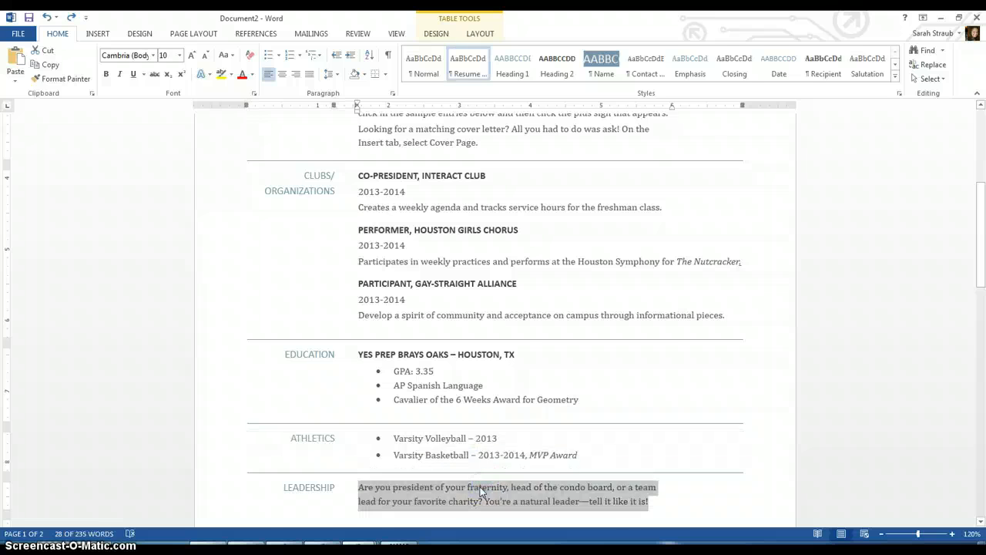
key("Down")
key("Down")
key("Down")
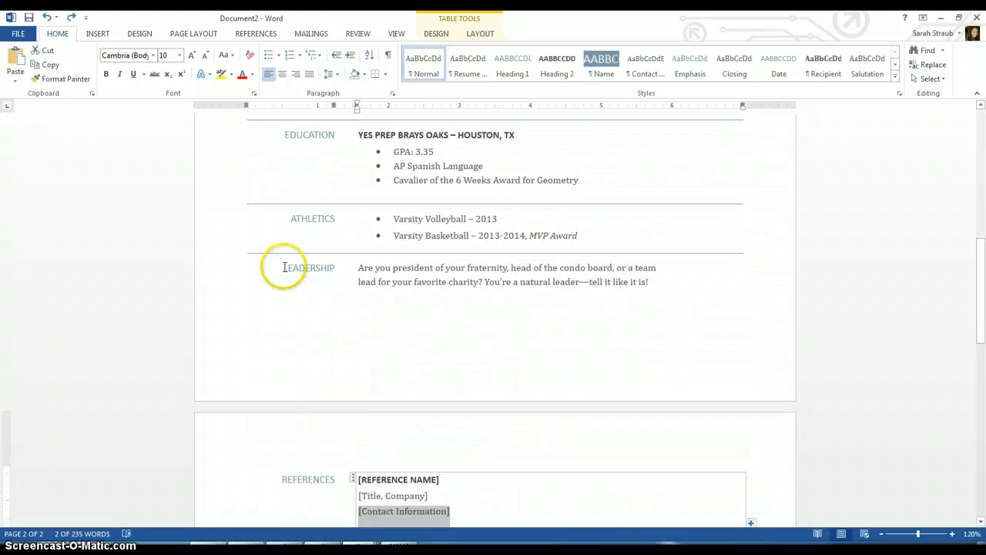
left_click_drag(277, 268, 417, 295)
key("BackSpace")
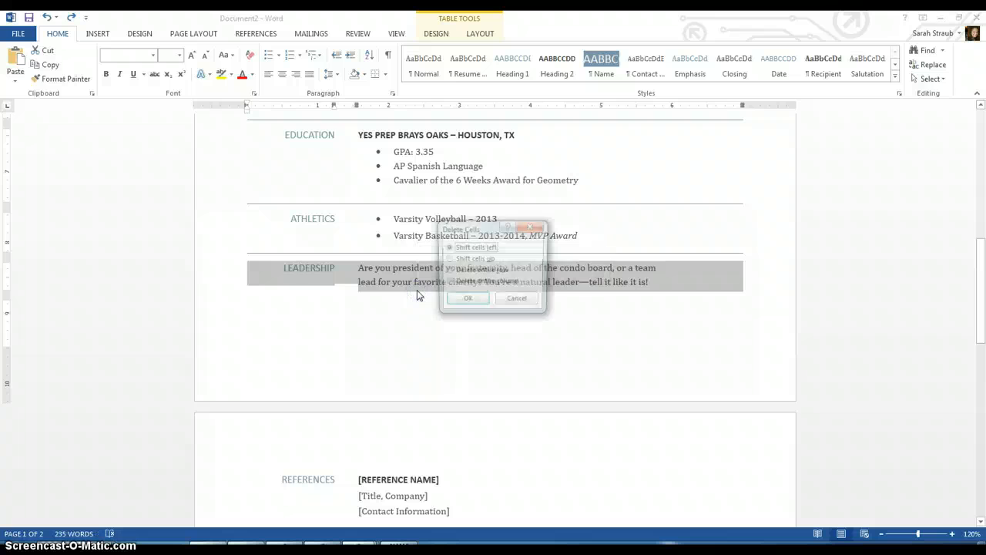
key("Down")
key("Down")
key("Return")
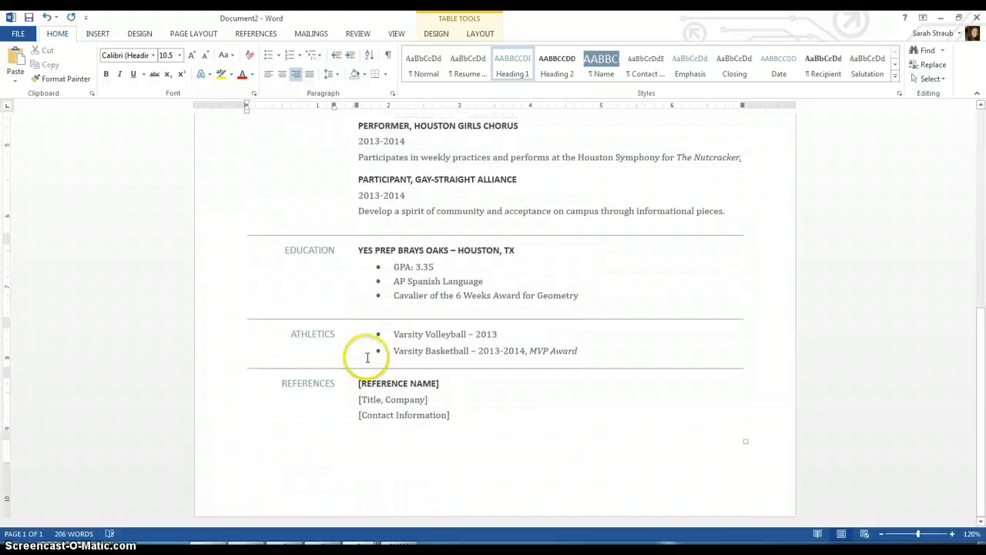
- Enter the reference's name, the title 'Grade Level Chair, Freshman Seminar Instructor', and her e-mail address
left_click(410, 383)
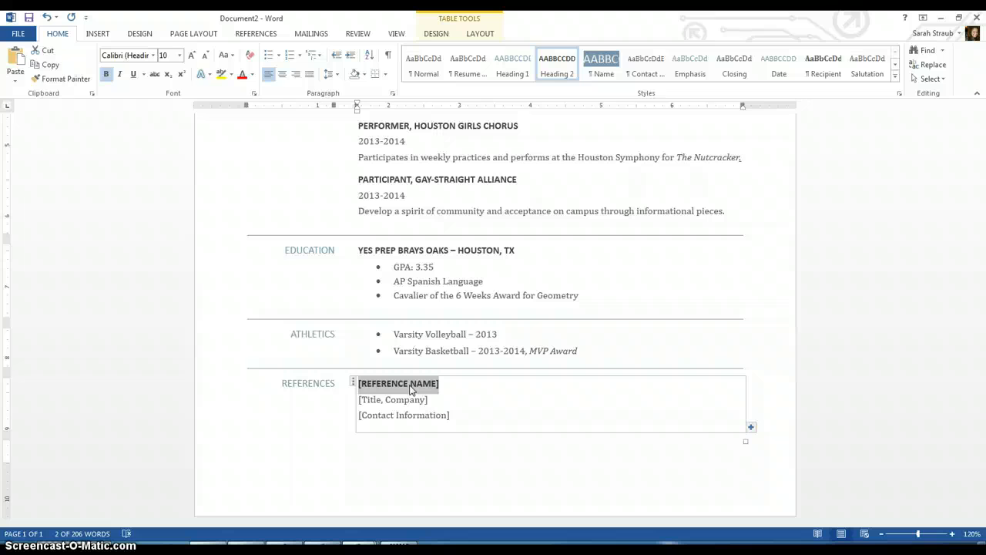
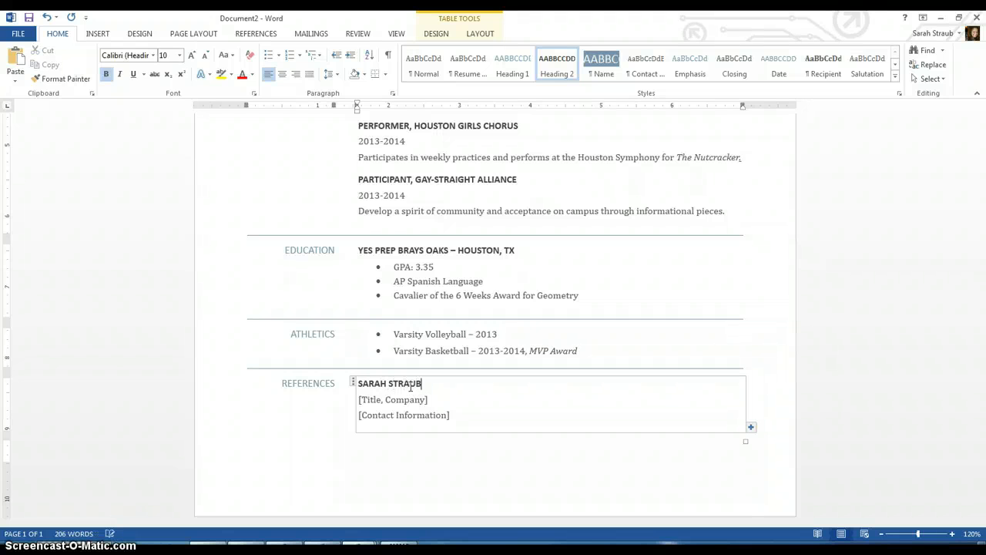
left_click(395, 400)
type("Grade ")
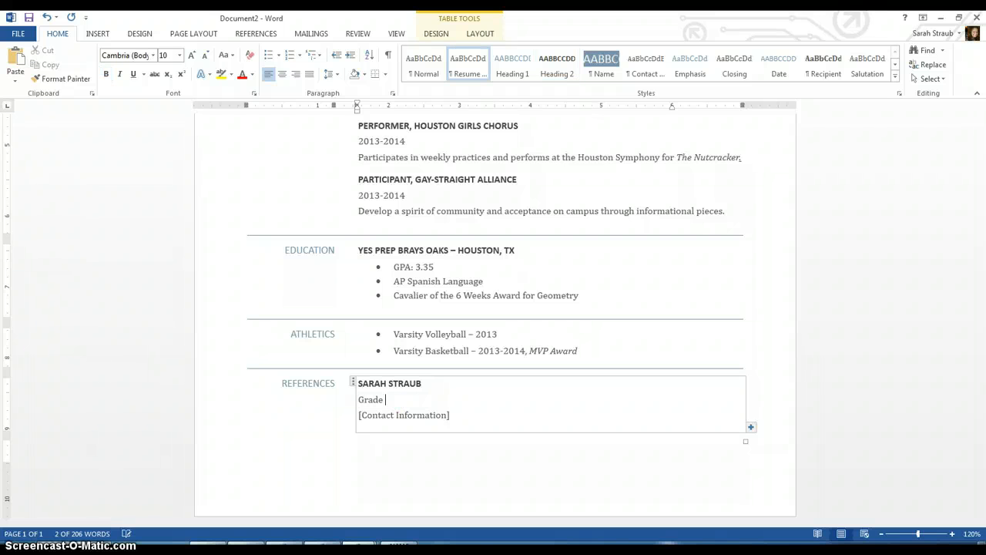
type("Level Chair, Freshman")
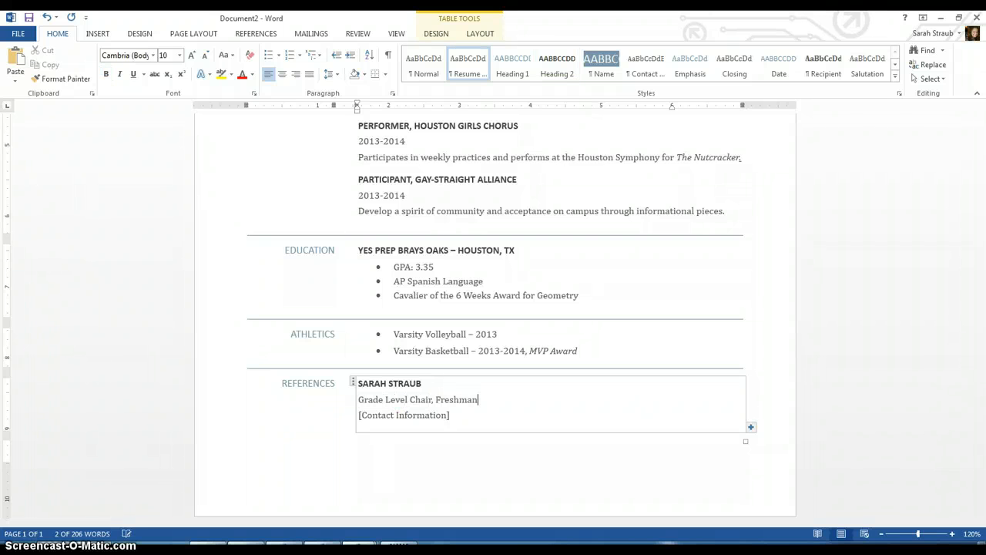
type(" Seminar Instr")
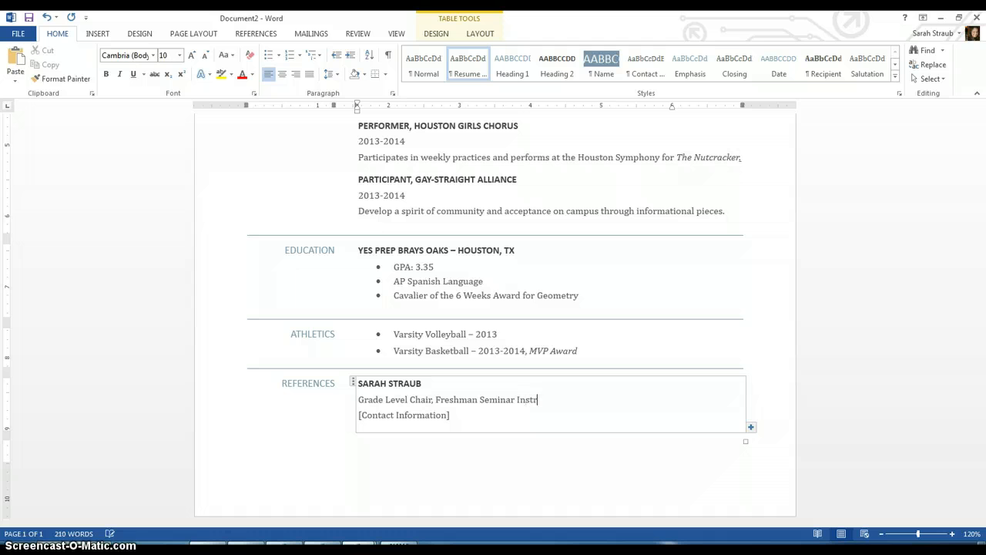
type("uctor")
key("Down")
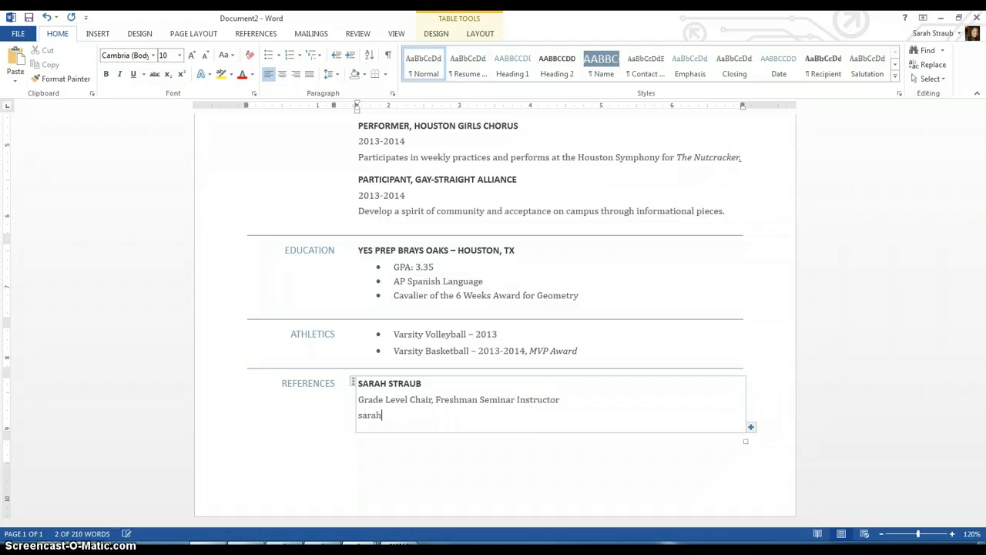
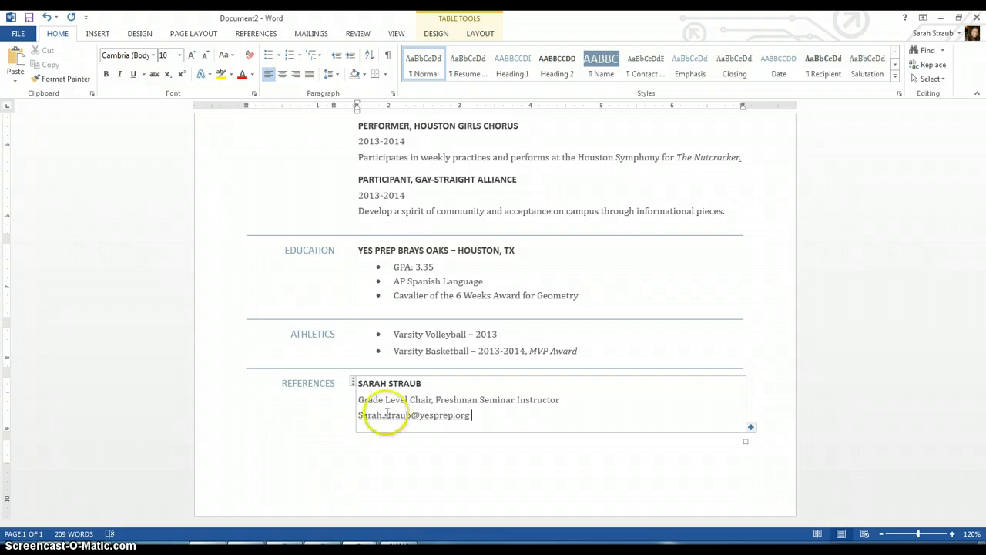
left_click(391, 455)
- Make the skills placeholder a bulleted list starting with 'Fluent in reading, writing and speaking Spanish'
key("Up")
key("Up")
key("Up")
key("Up")
key("Up")
key("Up")
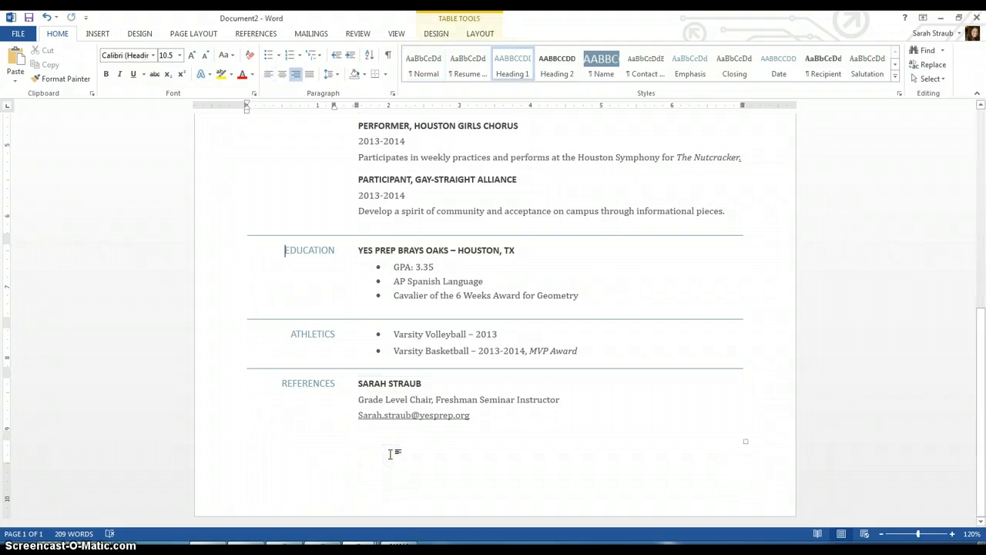
key("Up")
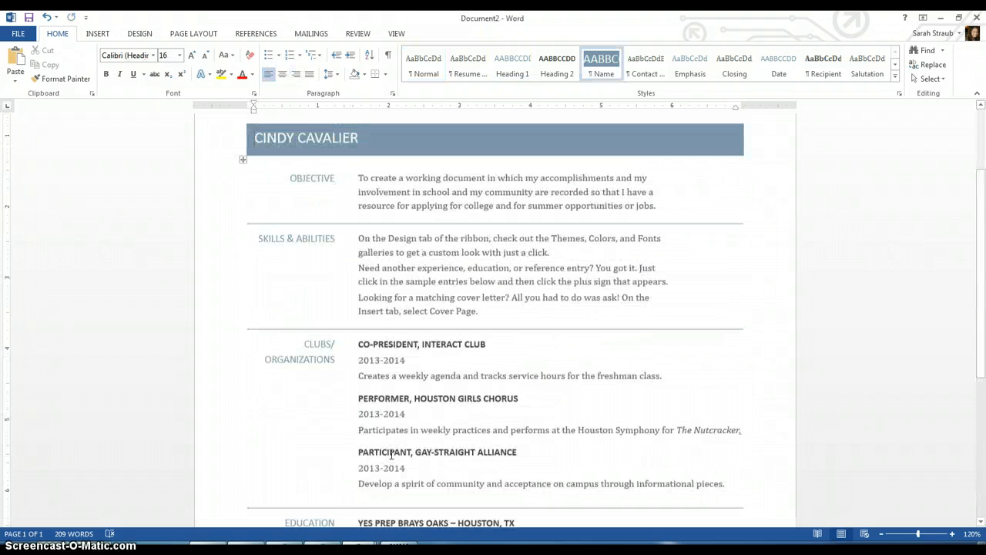
left_click(423, 277)
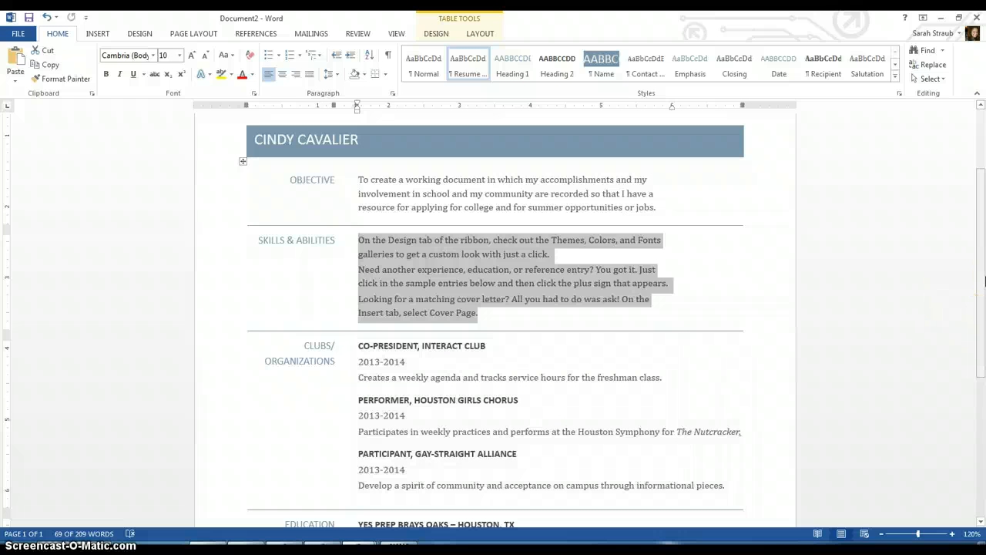
type("Fl")
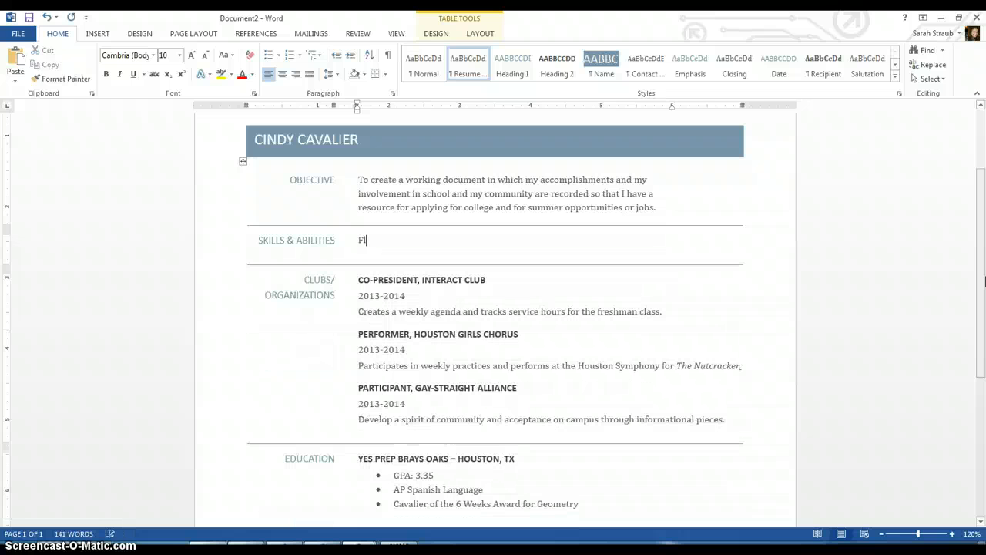
key("BackSpace")
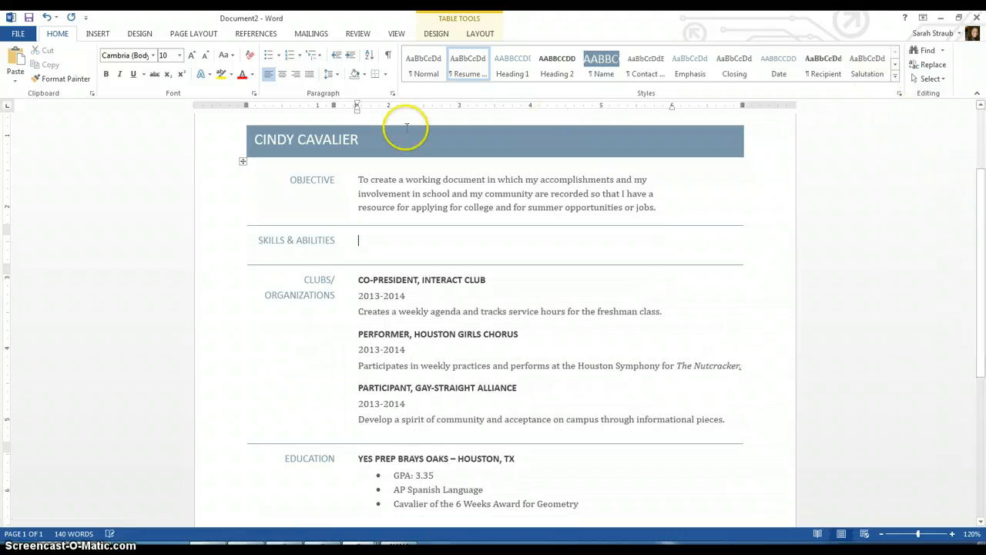
left_click(270, 62)
type("Flunet")
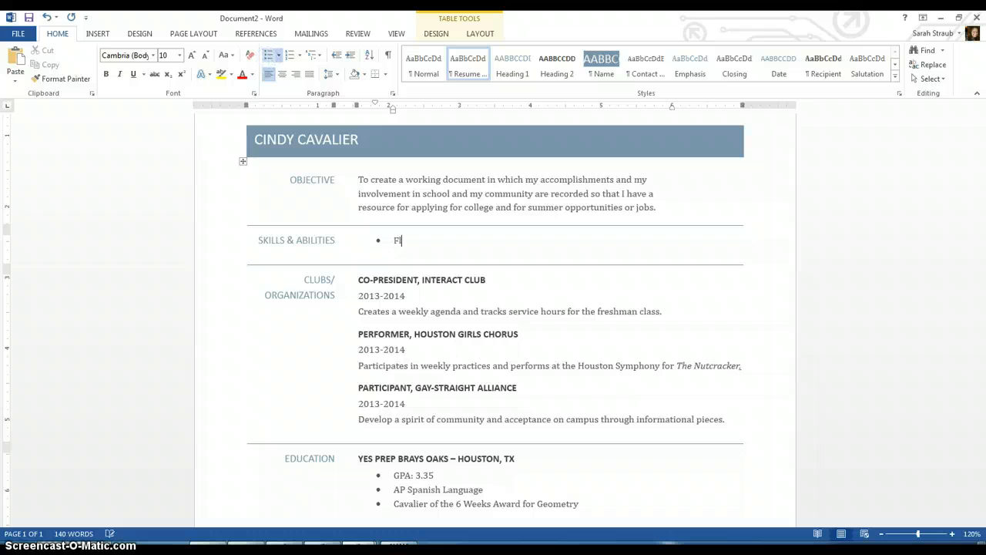
key("BackSpace")
key("BackSpace")
key("BackSpace")
type("ent in reading, writing a")
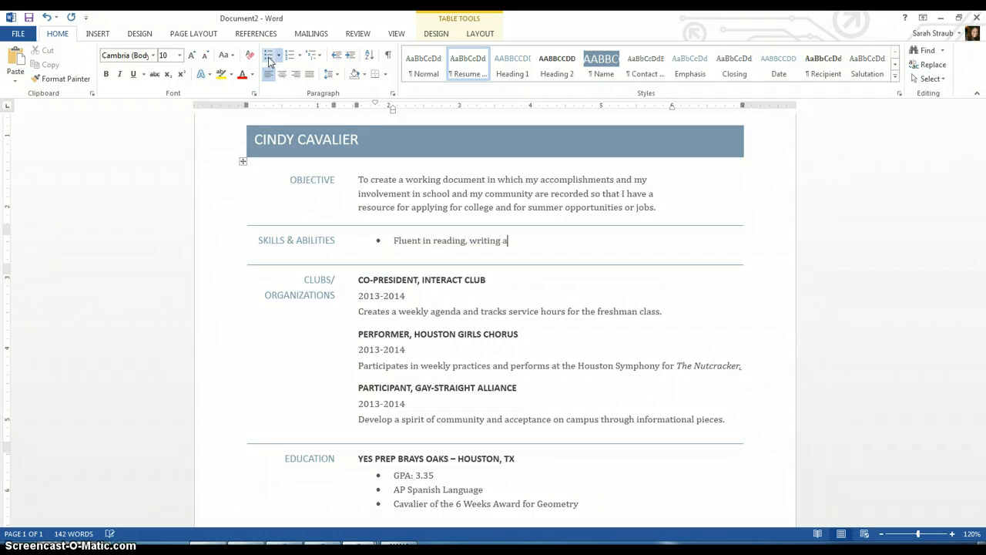
type("nd speaking Spanish")
- Add bullets for CPR Certified, First Aid Certified, and 'Cooking, sewing, dancing'
key("Return")
type("CP")
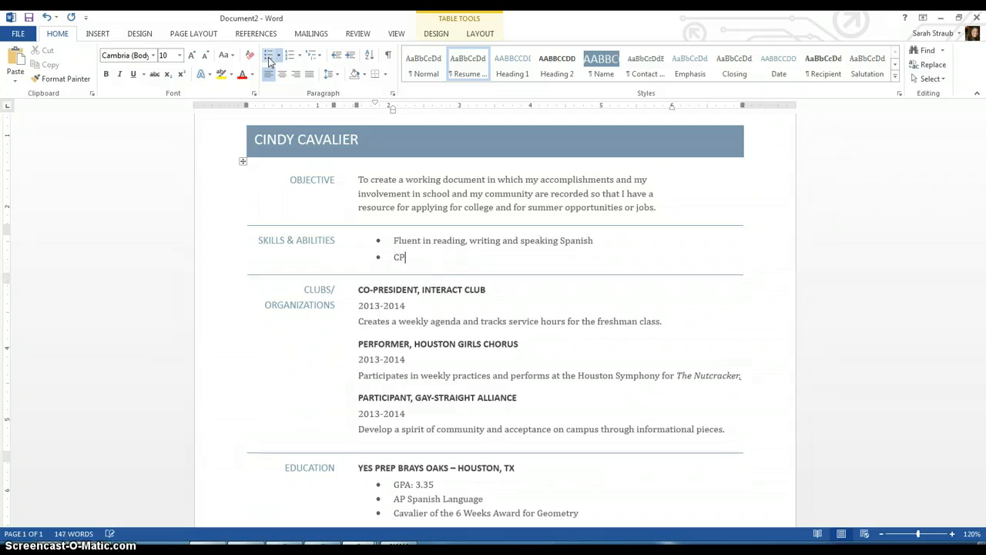
type("R Certified")
key("Return")
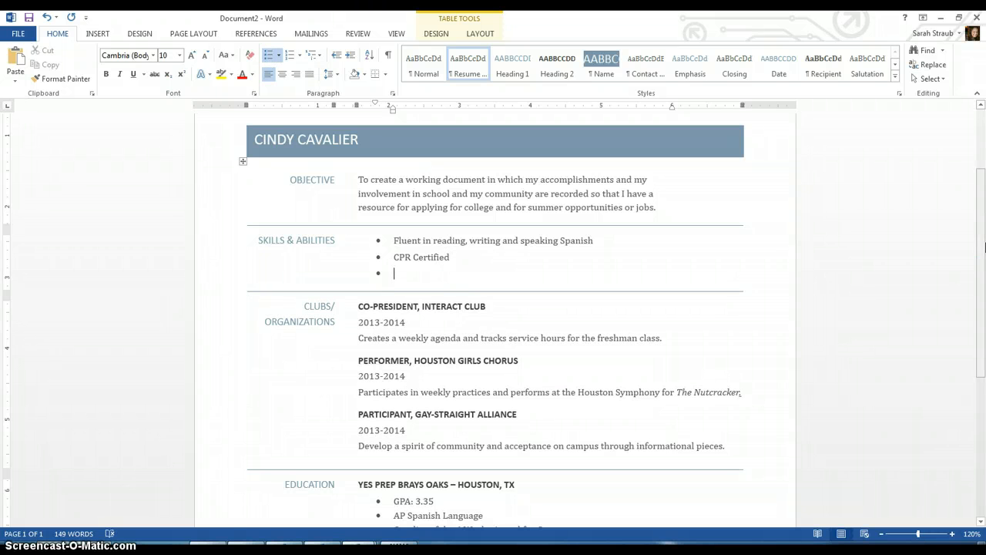
type("First Aid Certi")
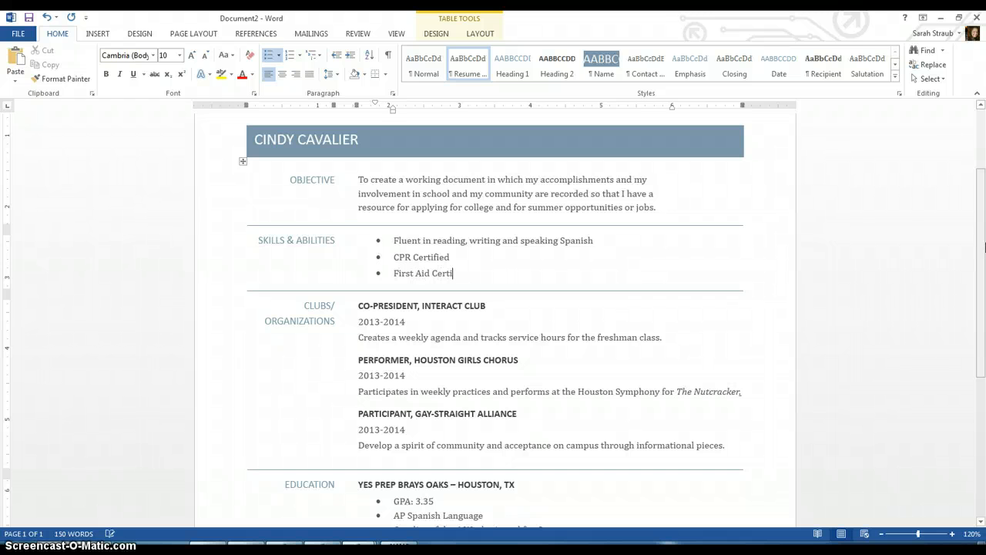
type("fied")
key("Return")
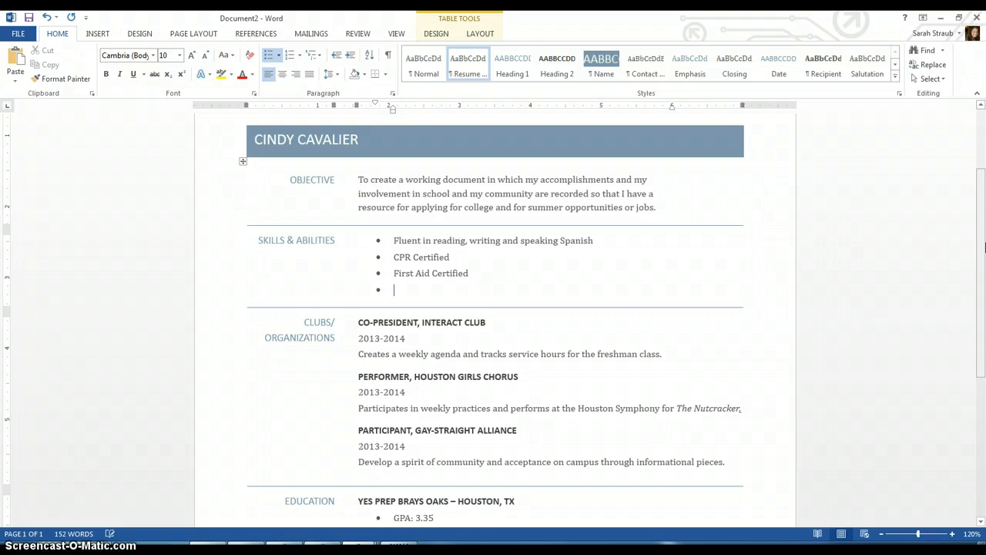
type("Cooking")
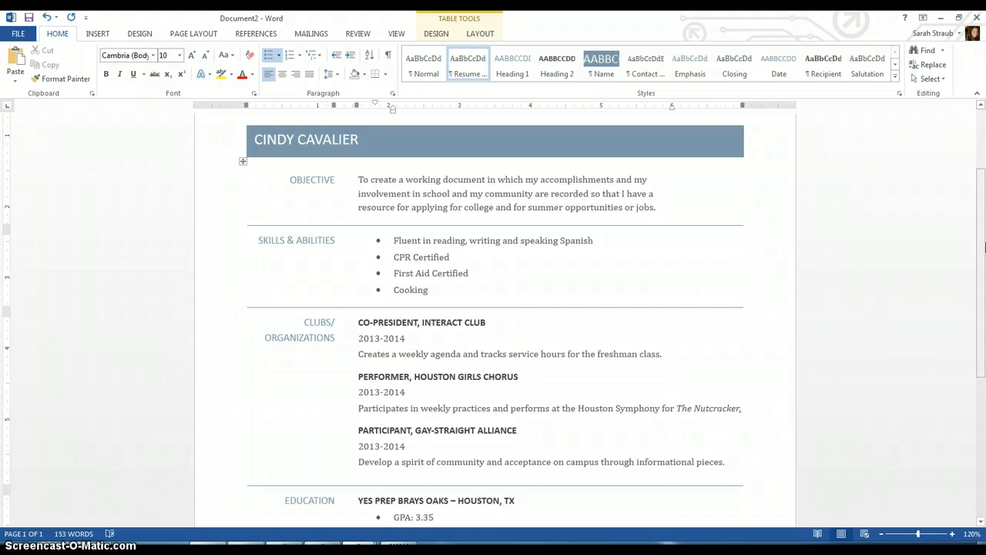
type(", s")
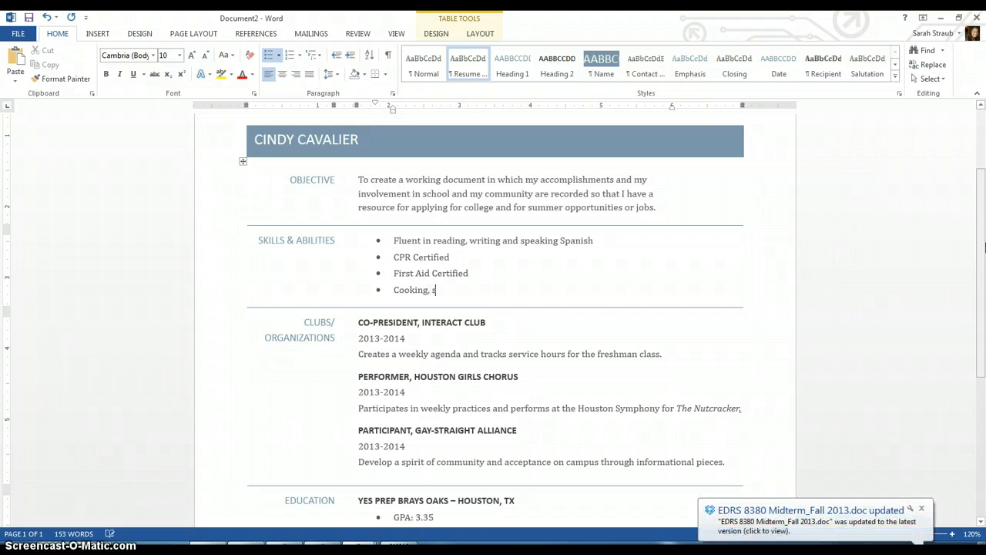
type("ewing, dancing")
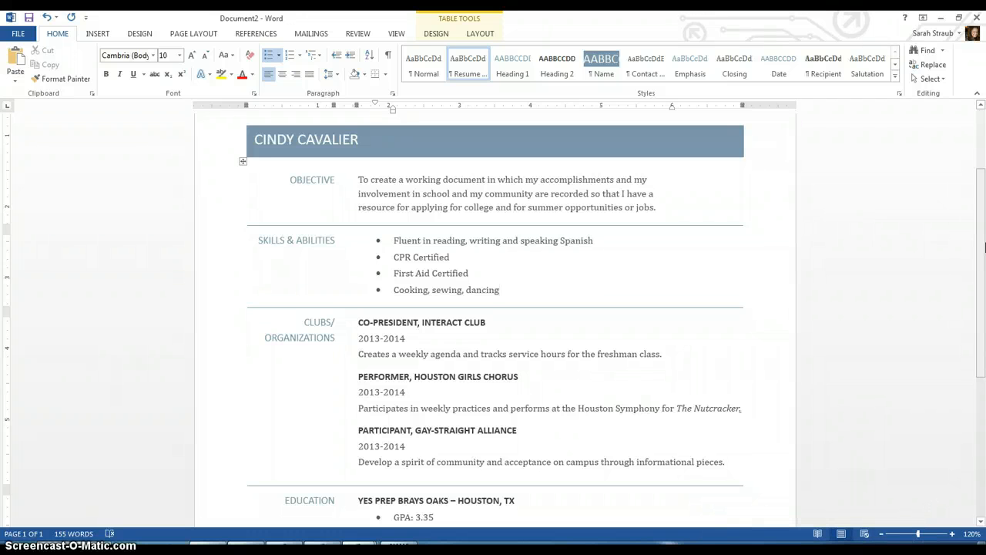
left_click_drag(977, 355, 978, 296)
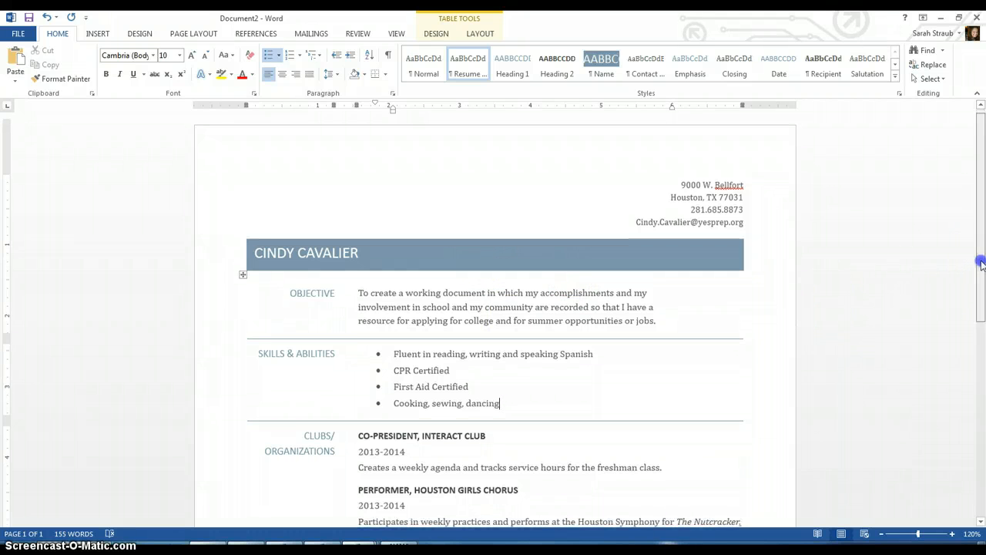
mouse_move(982, 259)
left_mouse_down()
mouse_move(983, 489)
mouse_move(979, 408)
left_mouse_up()
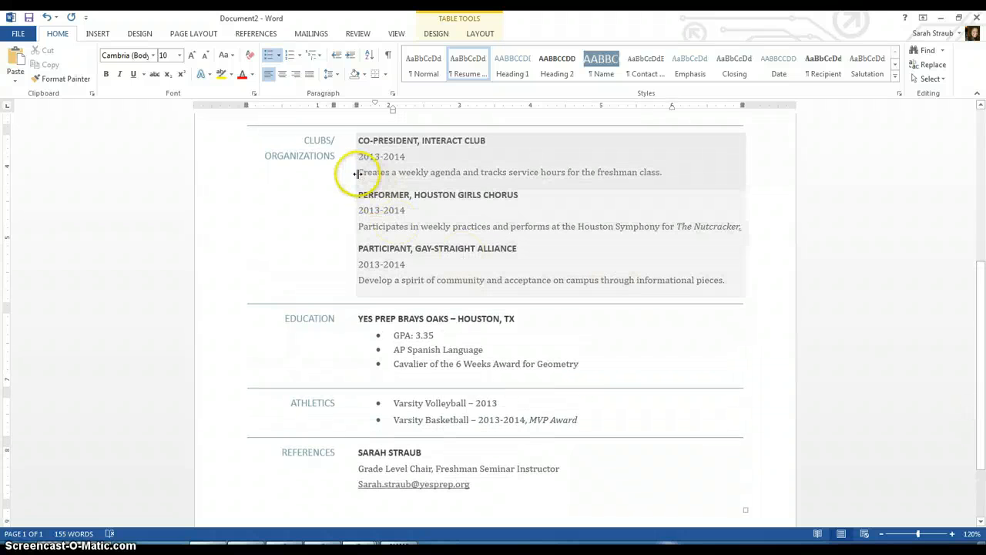
left_click_drag(359, 175, 663, 178)
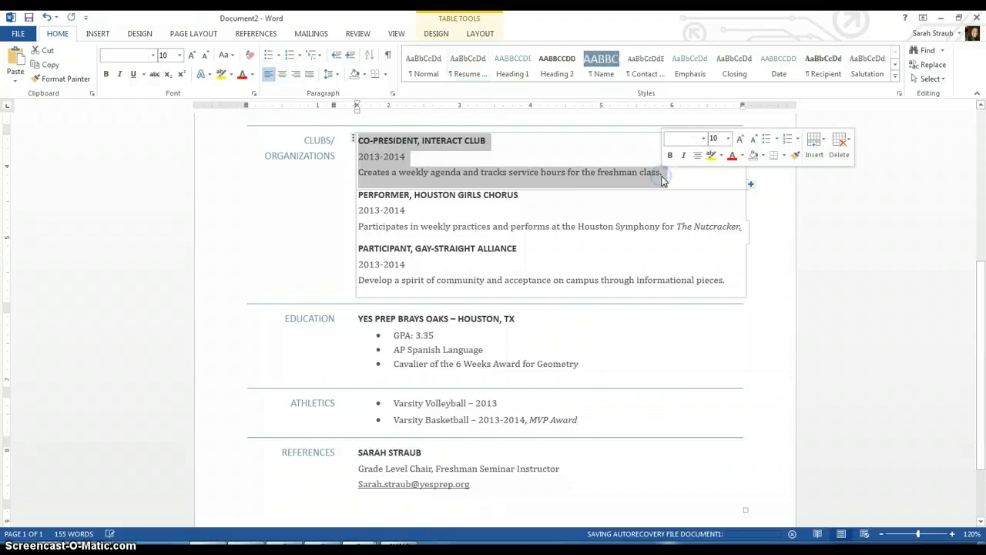
left_click(545, 220)
left_click(570, 264)
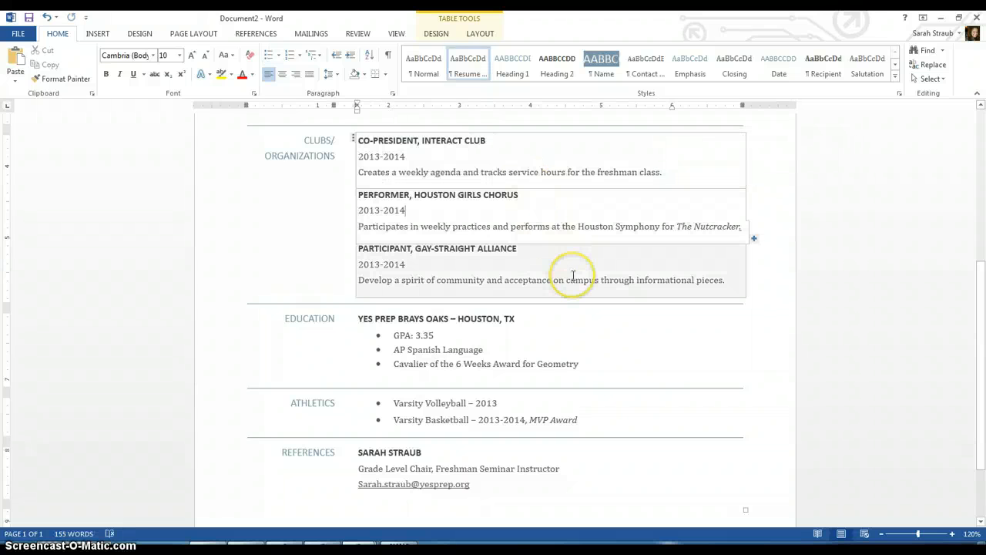
left_click(280, 287)
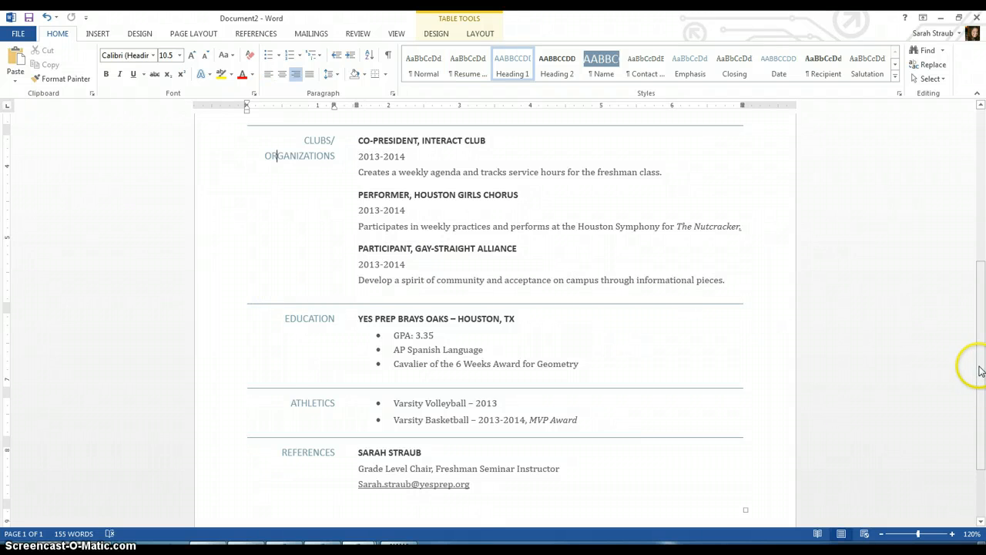
scroll(979, 370, "down", 1)
left_click_drag(983, 356, 966, 192)
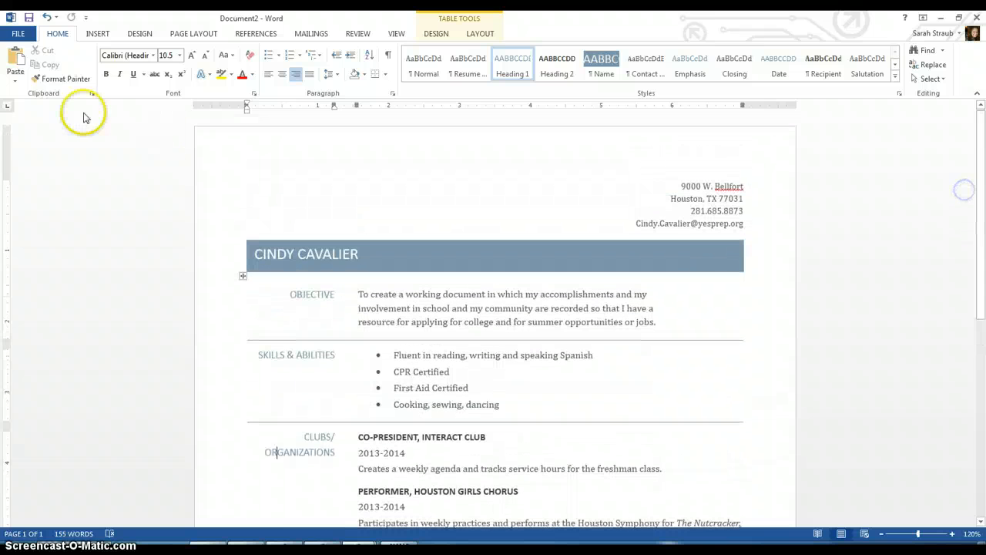
left_click(26, 35)
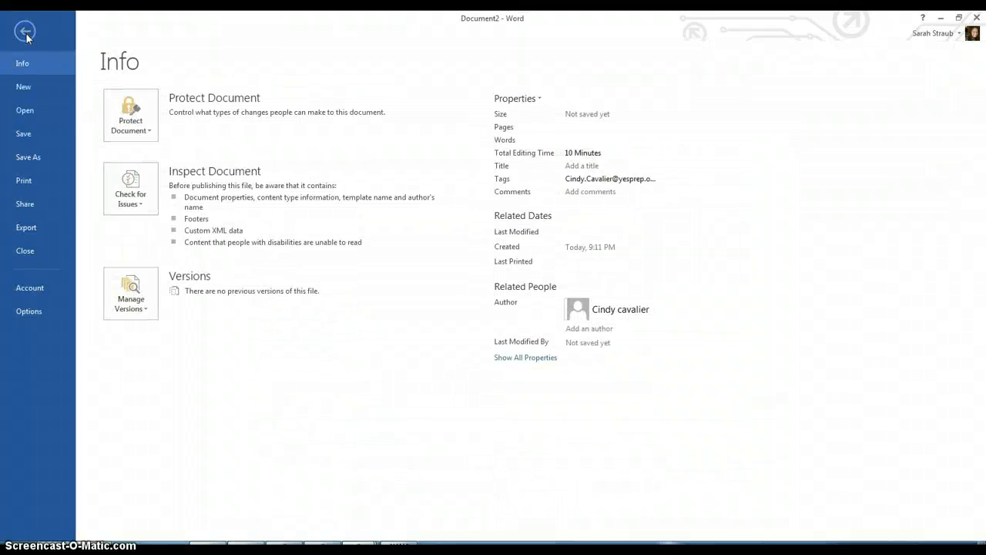
left_click(36, 154)
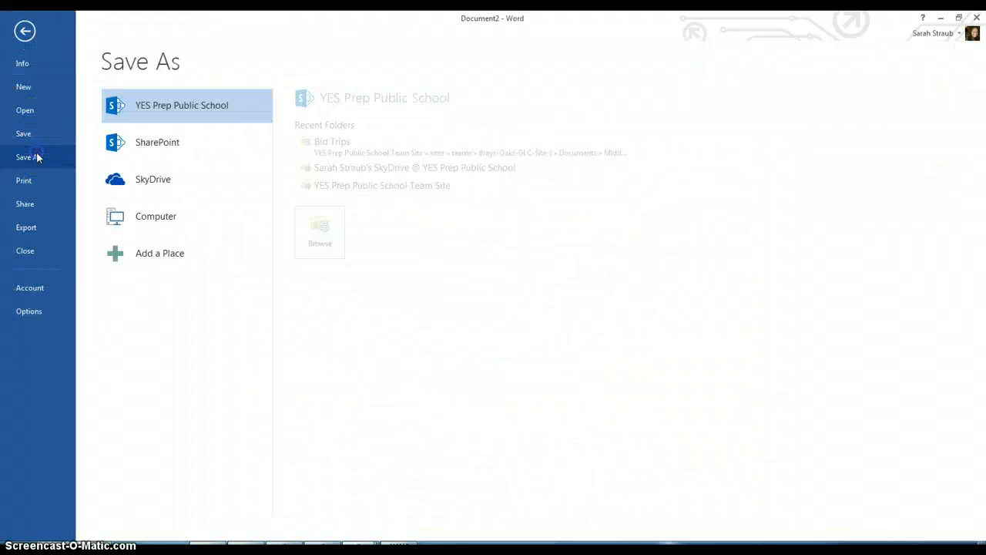
left_click(145, 220)
left_click(327, 175)
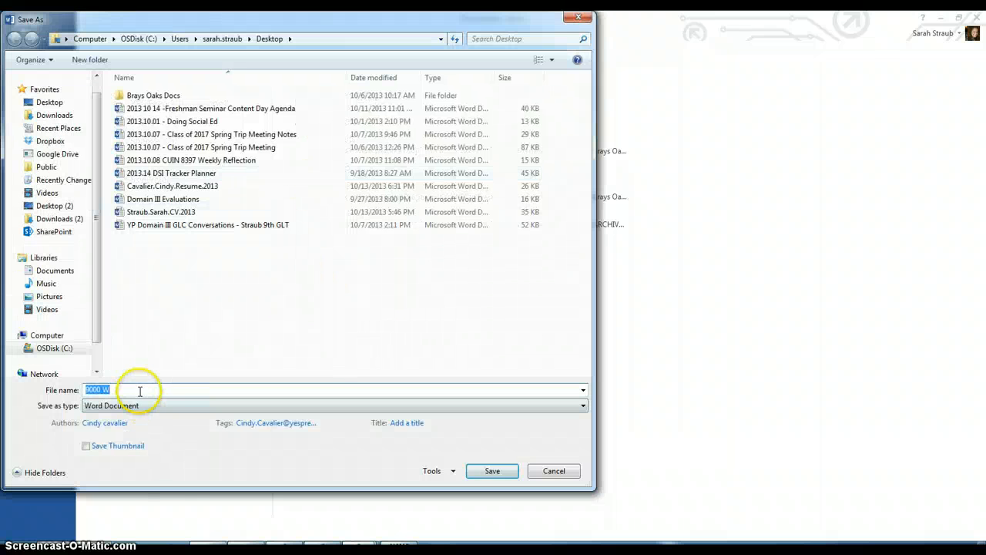
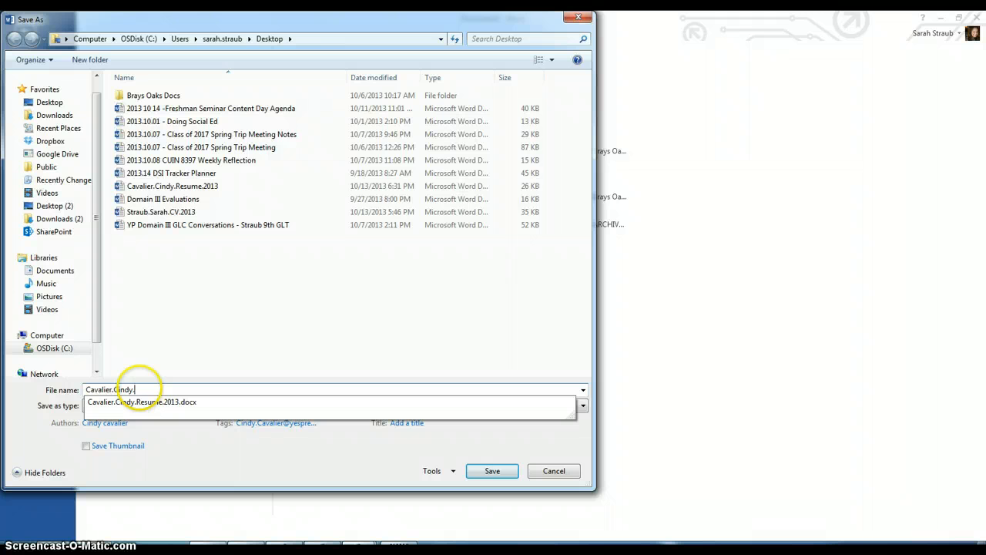
key("Return")
left_click(493, 310)
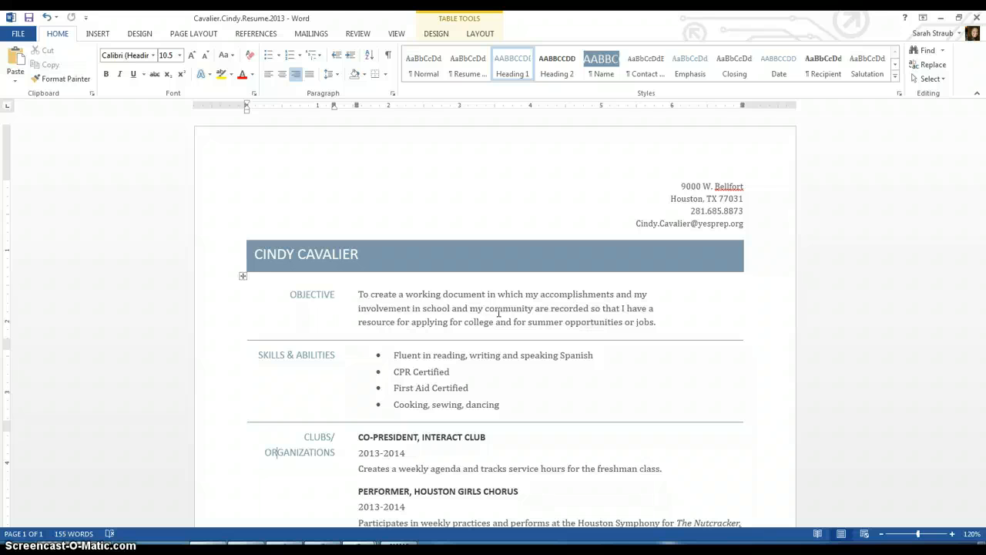
- Bring the Google Accounts browser window forward and sign out of the school account
left_click(88, 540)
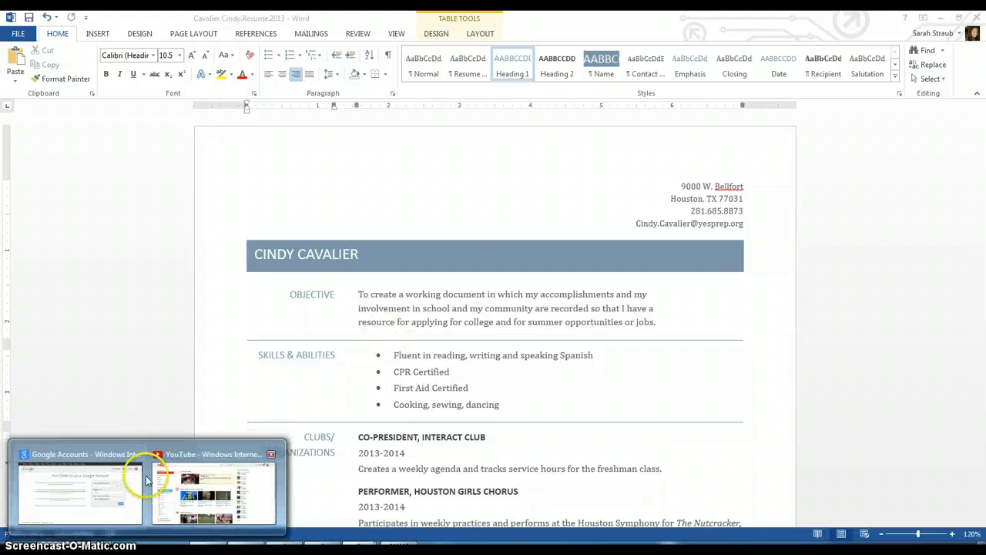
left_click(87, 486)
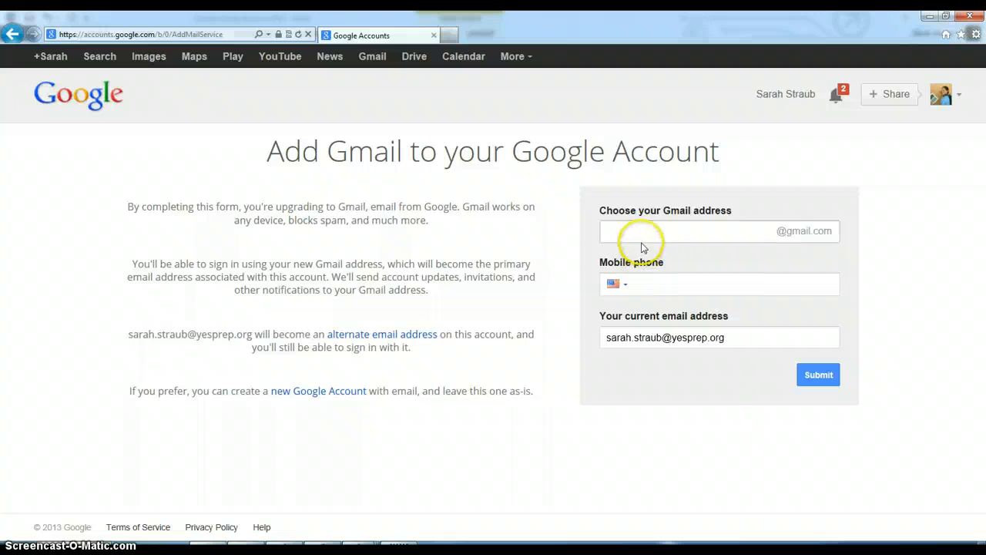
left_click(376, 62)
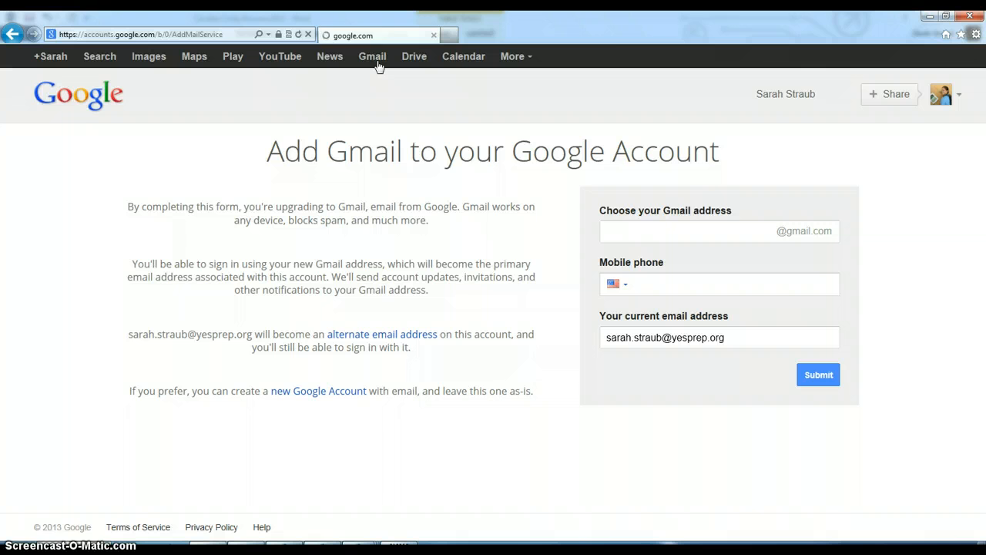
left_click(962, 104)
left_click(934, 248)
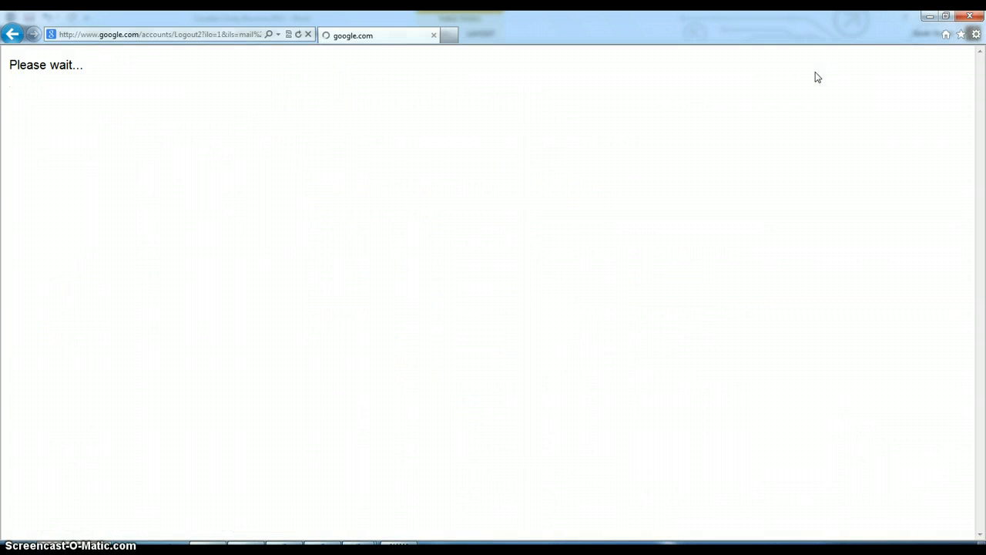
- Sign in with the personal Gmail address and password, then go to Gmail
left_click(539, 193)
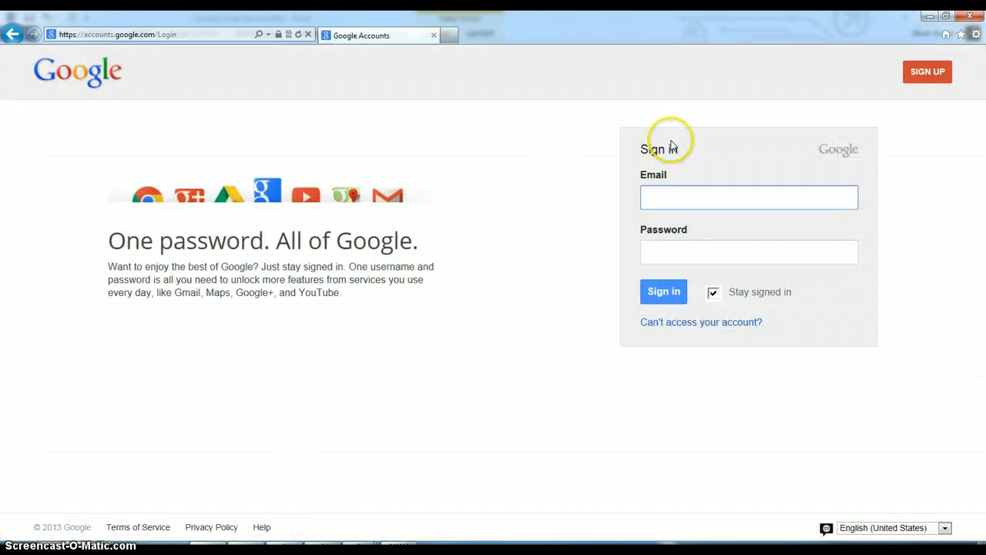
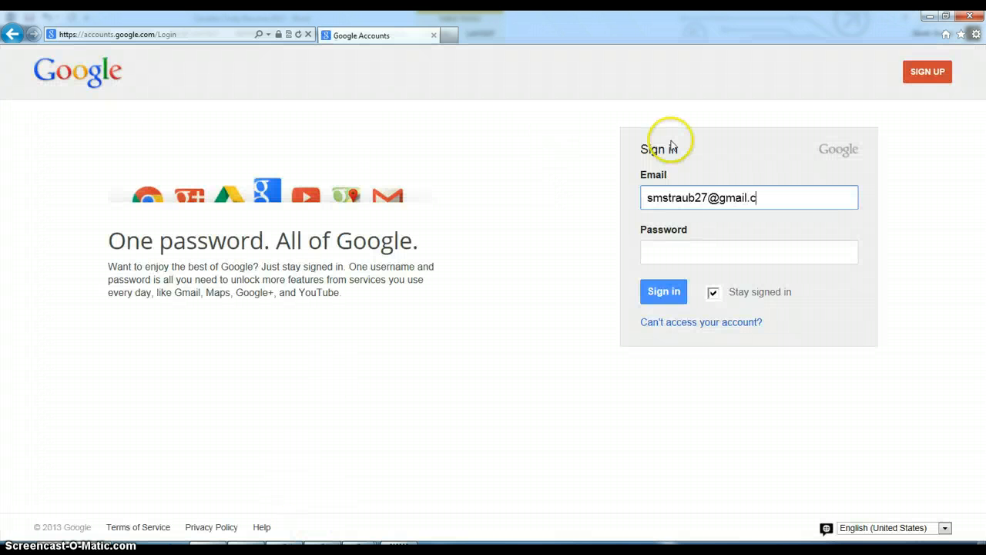
key("Tab")
type("•••••••")
key("BackSpace")
key("BackSpace")
key("BackSpace")
key("BackSpace")
key("BackSpace")
key("BackSpace")
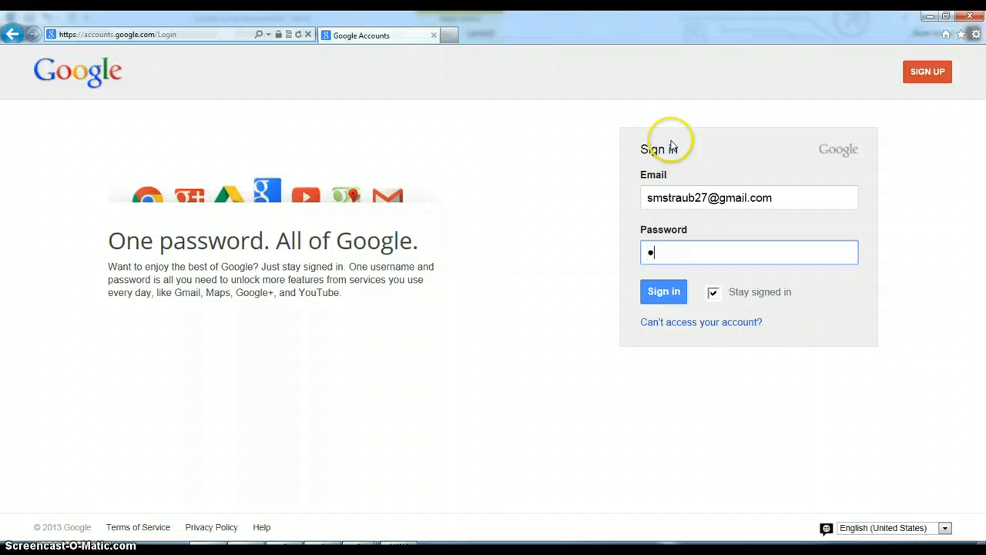
type("•")
key("BackSpace")
type("•••••••••")
key("Return")
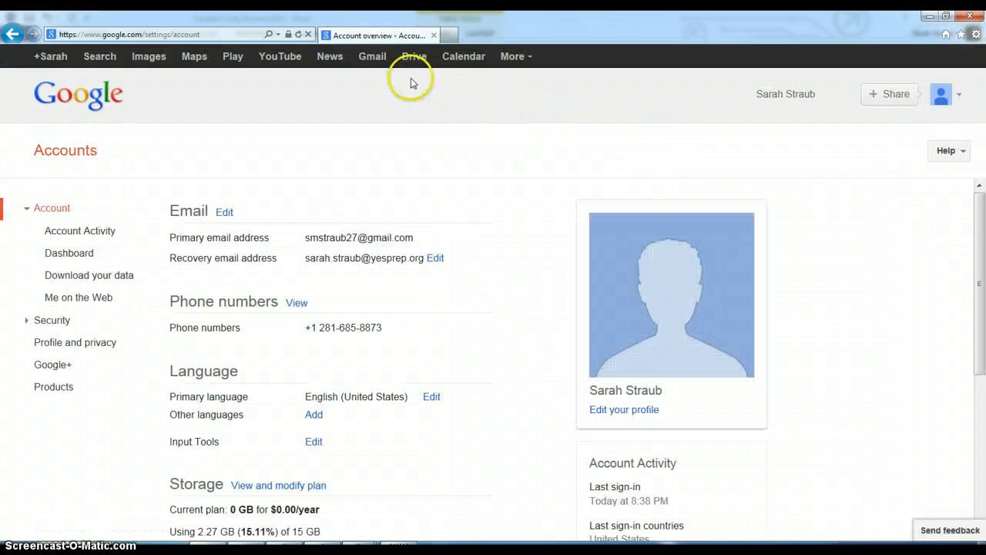
left_click(372, 58)
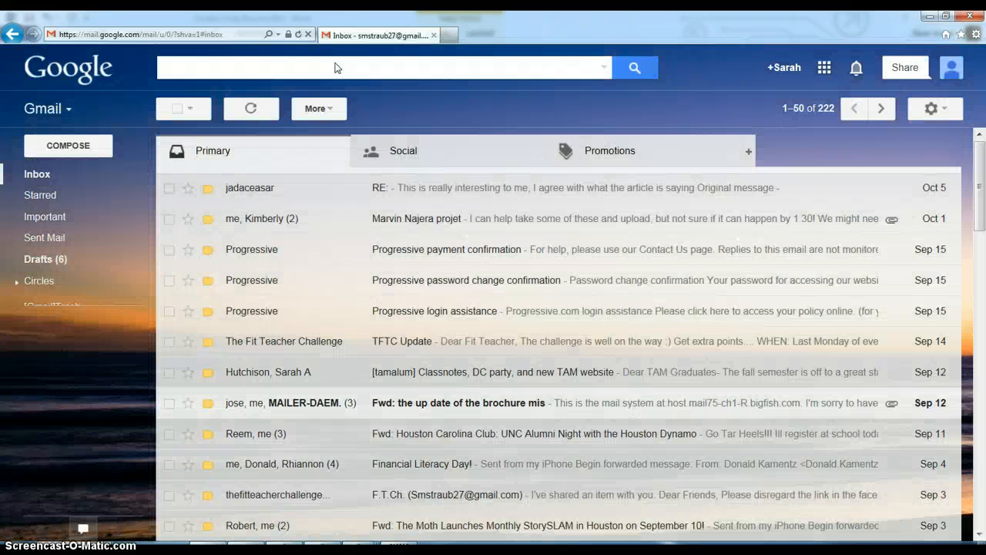
- Open an empty New Message window with COMPOSE
left_click(74, 146)
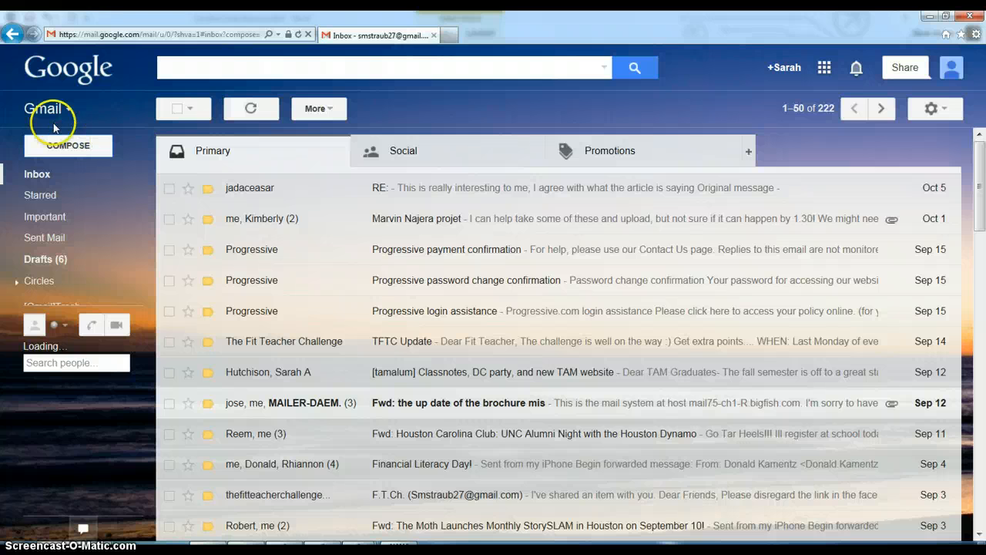
left_click(64, 146)
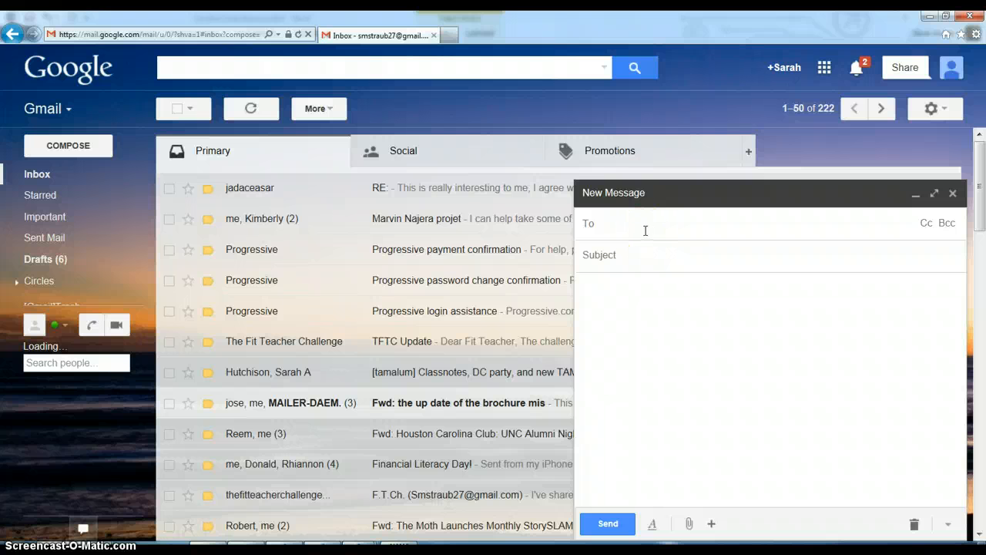
- Address the draft to the teacher's school e-mail and enter a 'Resume - Period' subject with the student's name
left_click(646, 230)
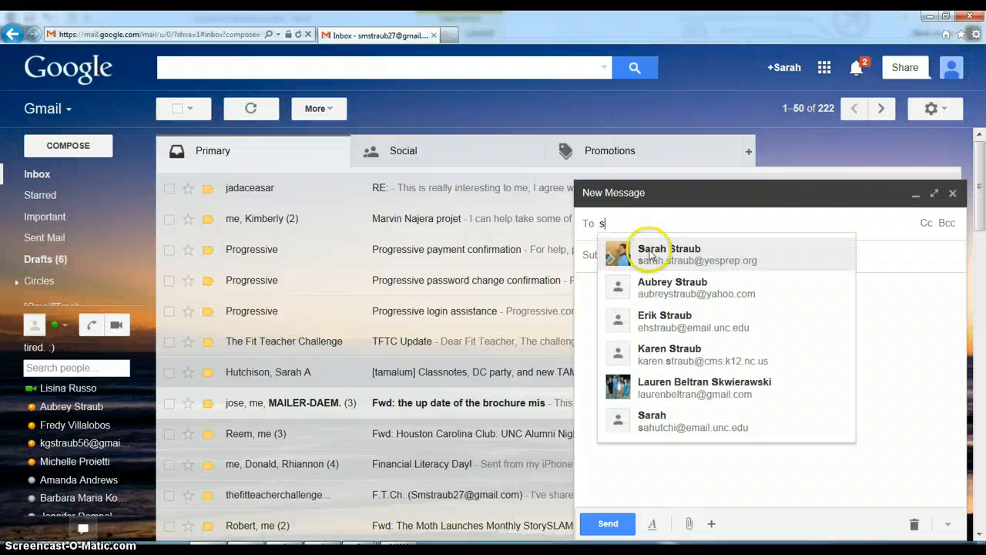
left_click(652, 249)
left_click(653, 257)
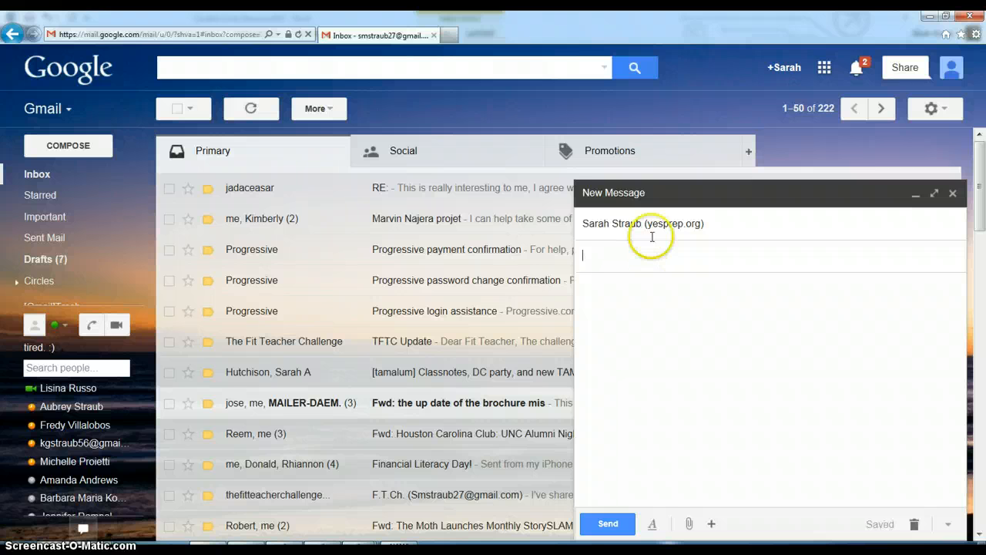
left_click(699, 223)
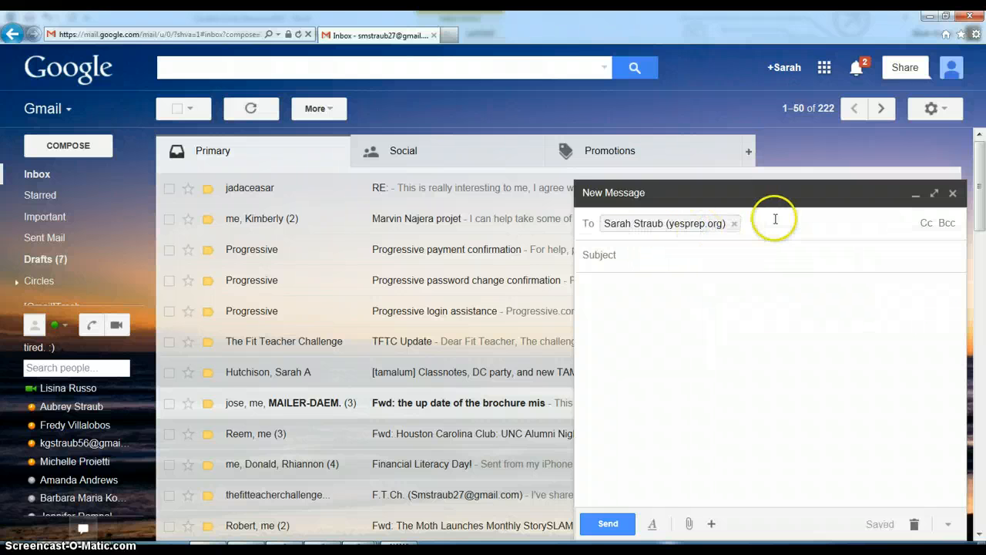
key("BackSpace")
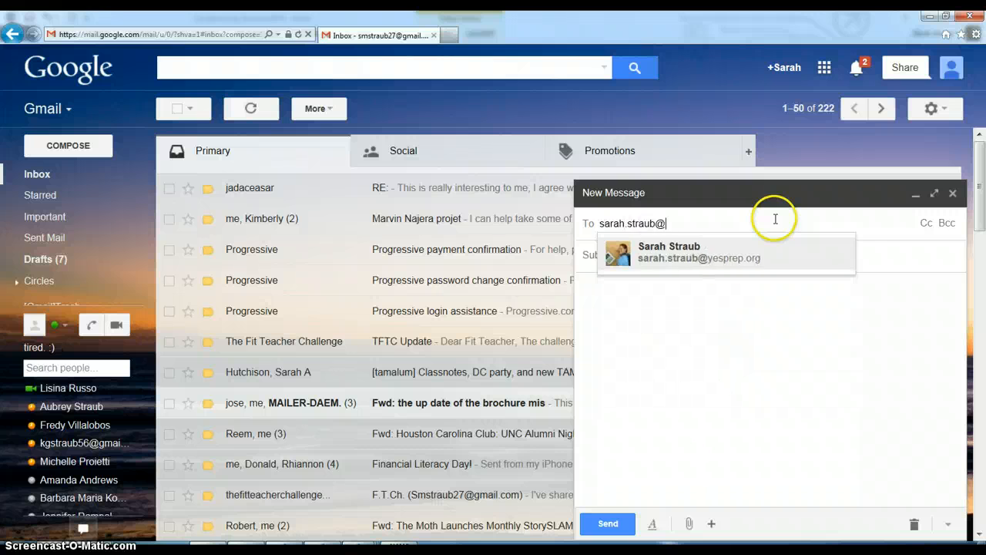
key("Return")
key("Tab")
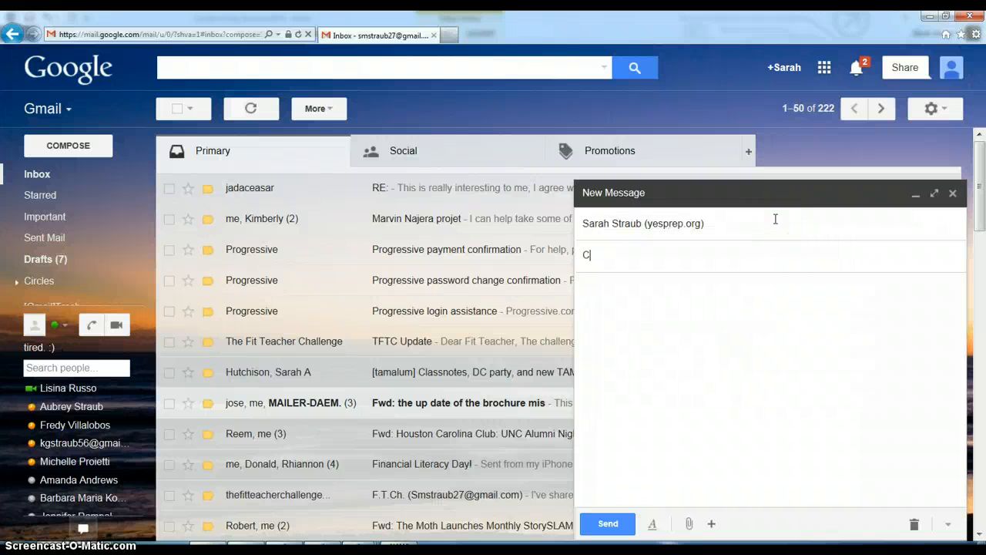
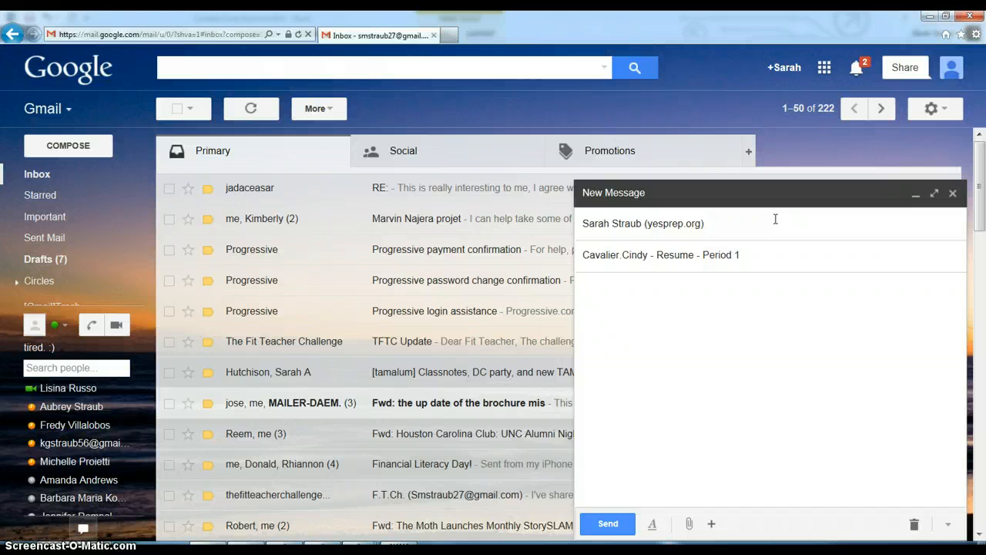
- Write a body with a greeting to the teacher, 'Attached is my resume.', and a 'Thank you' sign-off
left_click(707, 322)
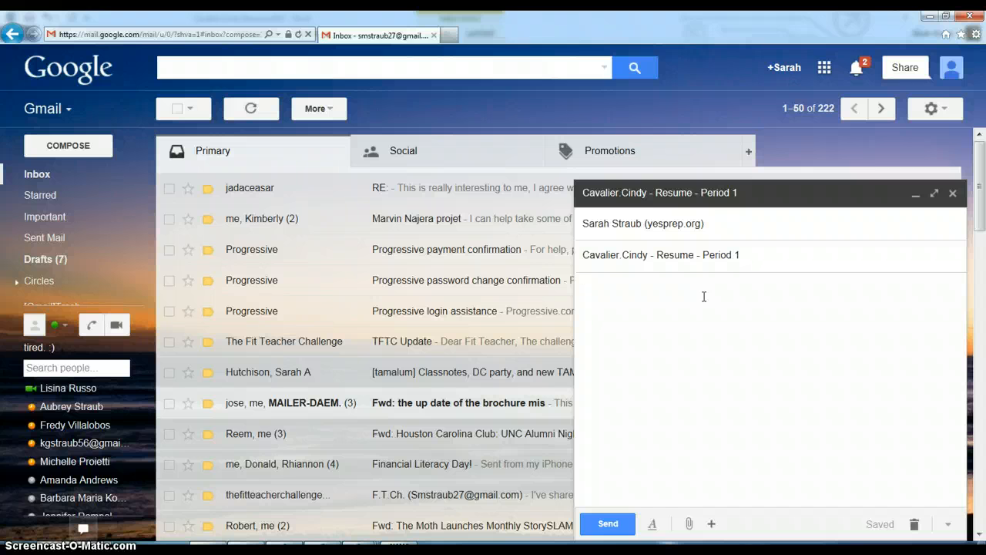
type("Hi Ms. Straub.")
key("Return")
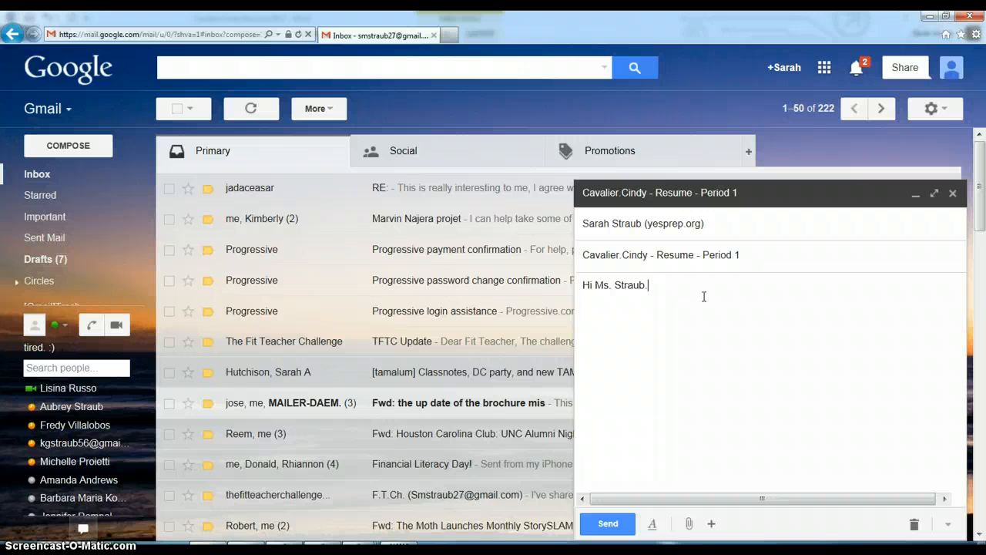
key("Return")
type("Attached is my resume.  Enjoy!")
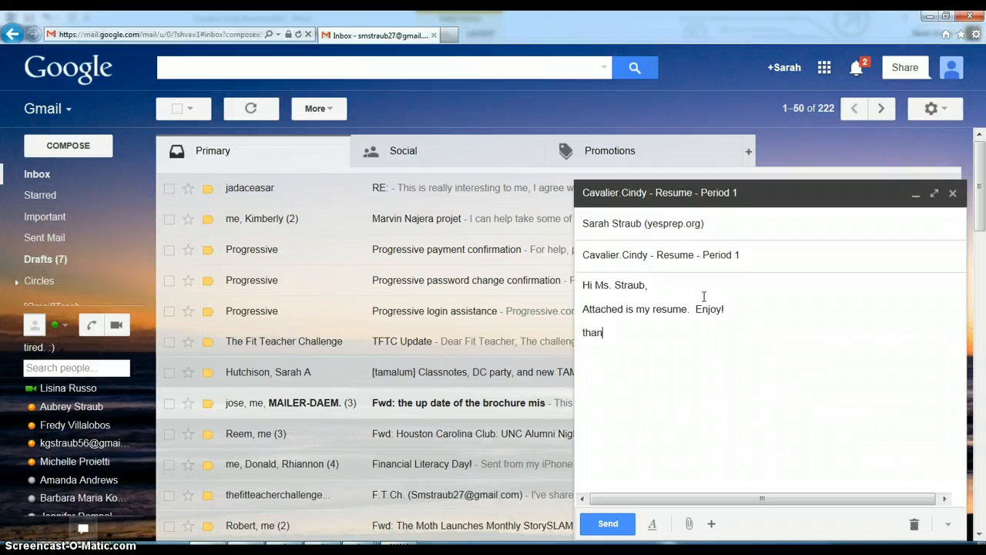
key("BackSpace")
key("BackSpace")
key("BackSpace")
key("BackSpace")
type("Tha")
key("BackSpace")
type("hank you, ")
type("Cindy :)")
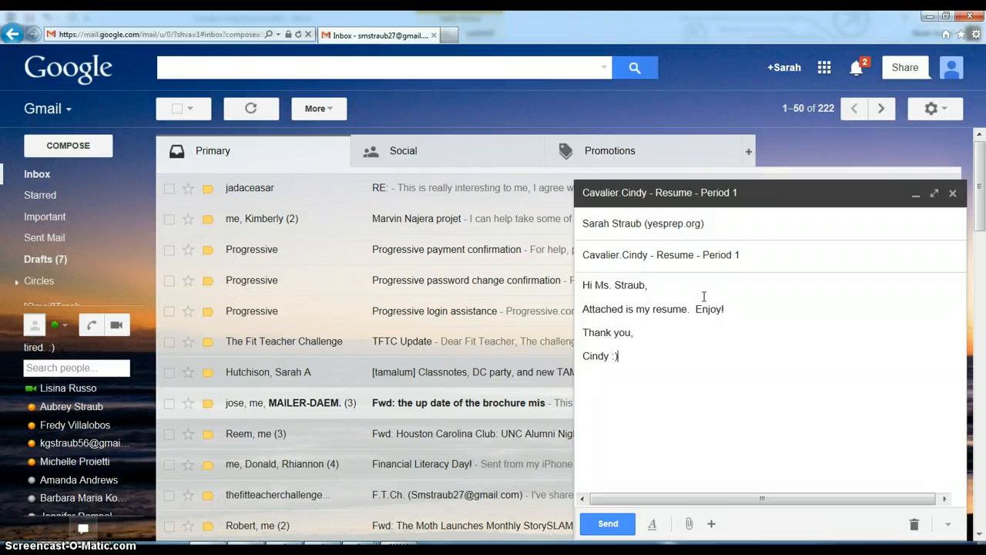
mouse_move(691, 524)
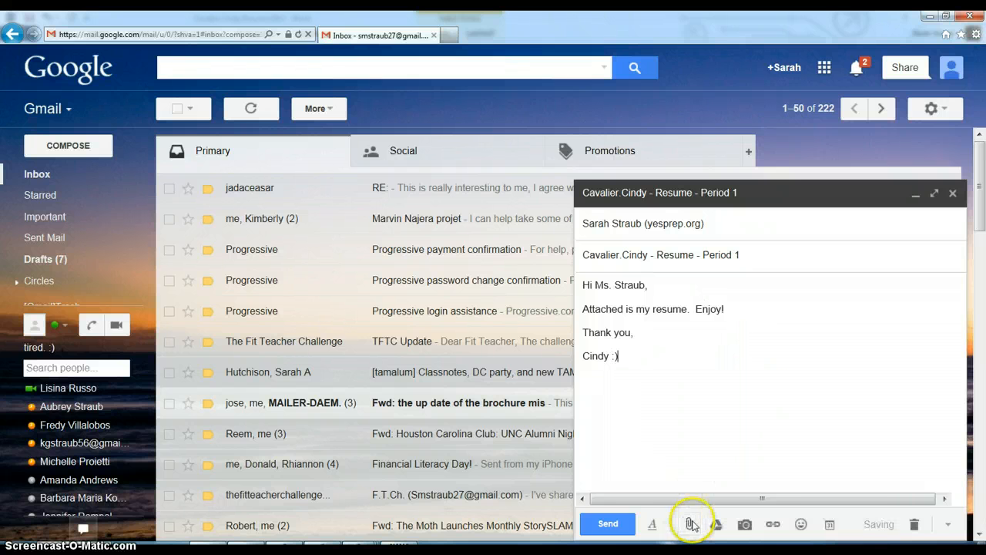
left_click(691, 523)
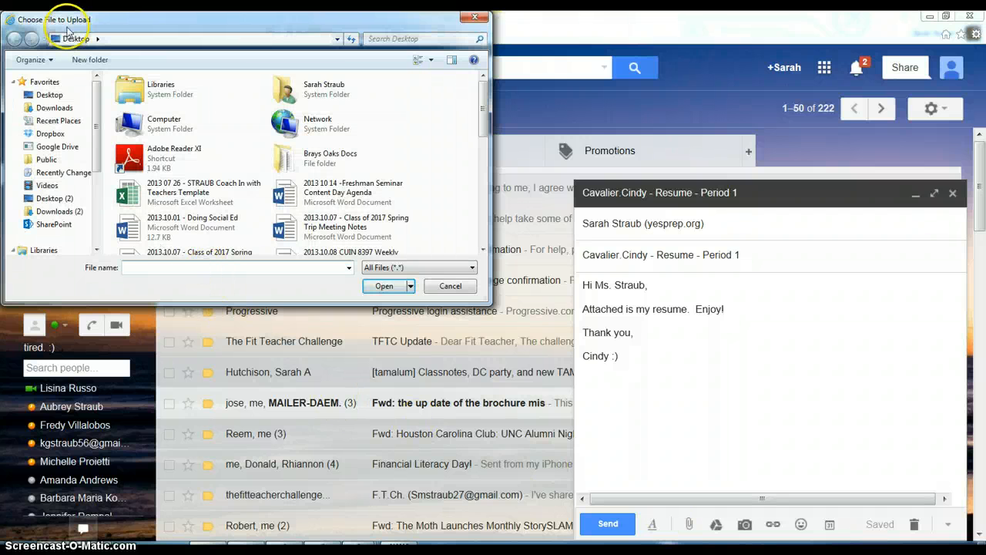
left_click(144, 165)
type("ca")
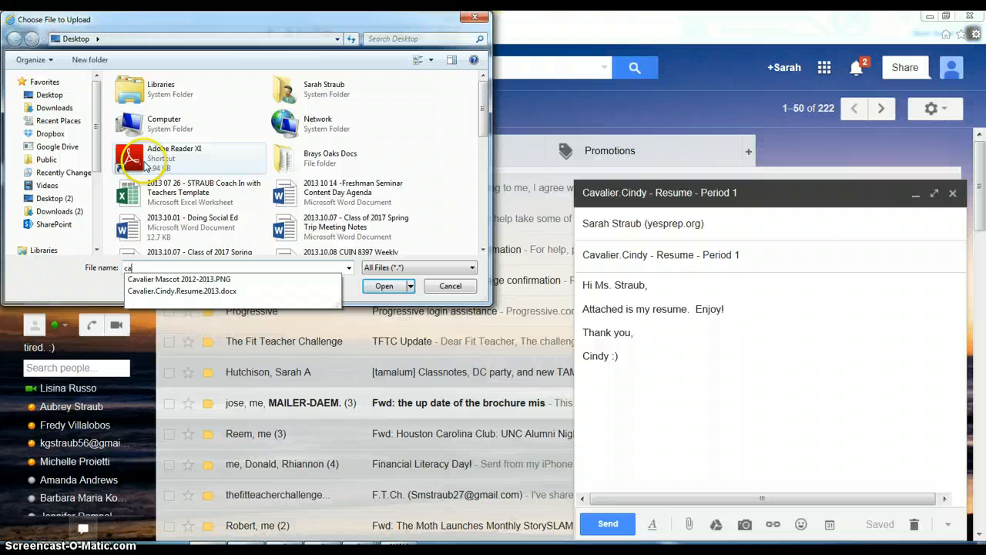
key("Down")
key("Down")
key("Return")
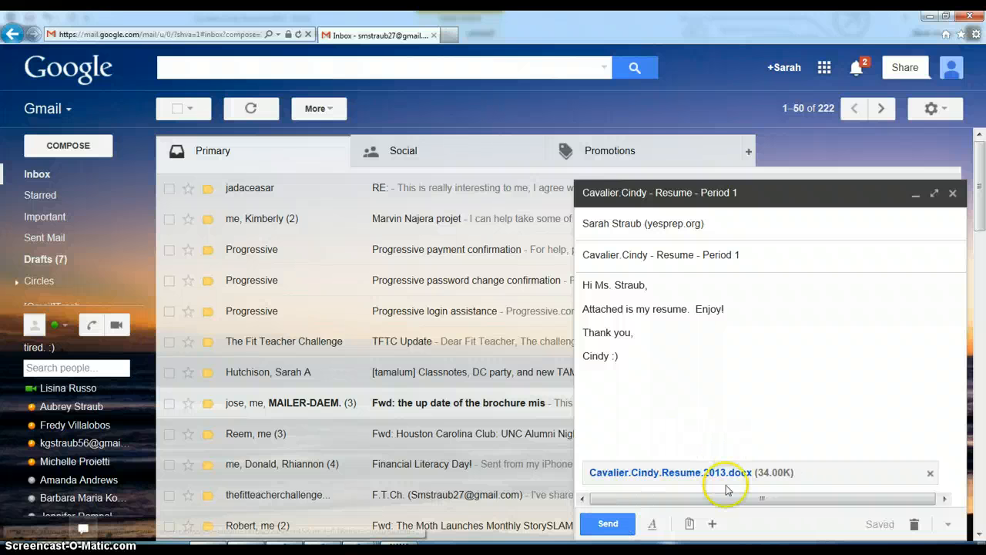
left_click(608, 524)
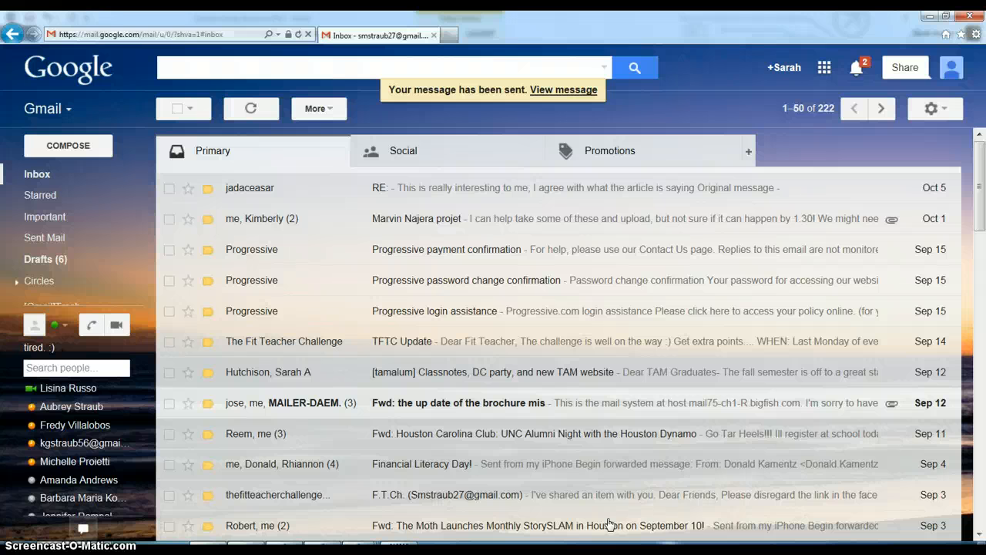
- Minimize the browser and bring the Outlook inbox to the front, maximized
left_click(933, 17)
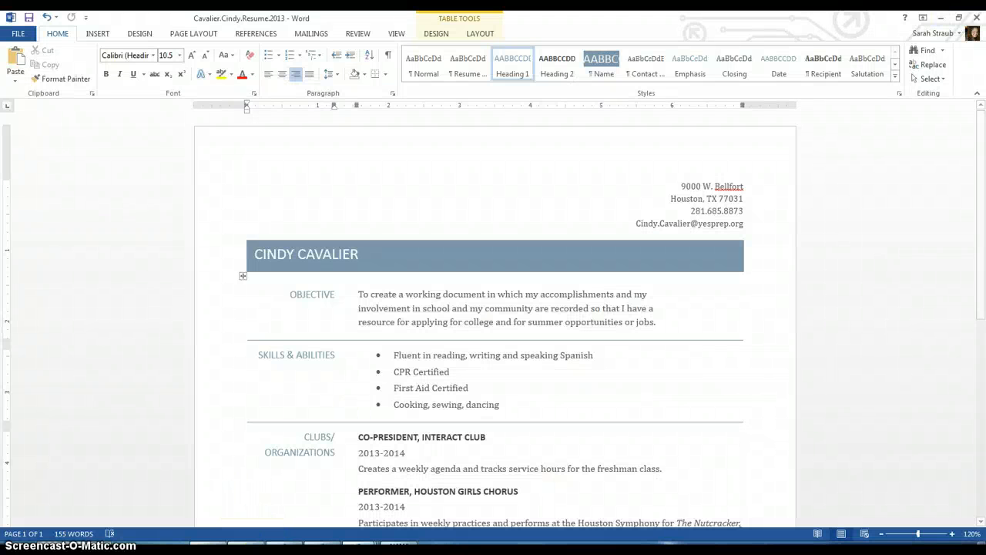
left_click(324, 544)
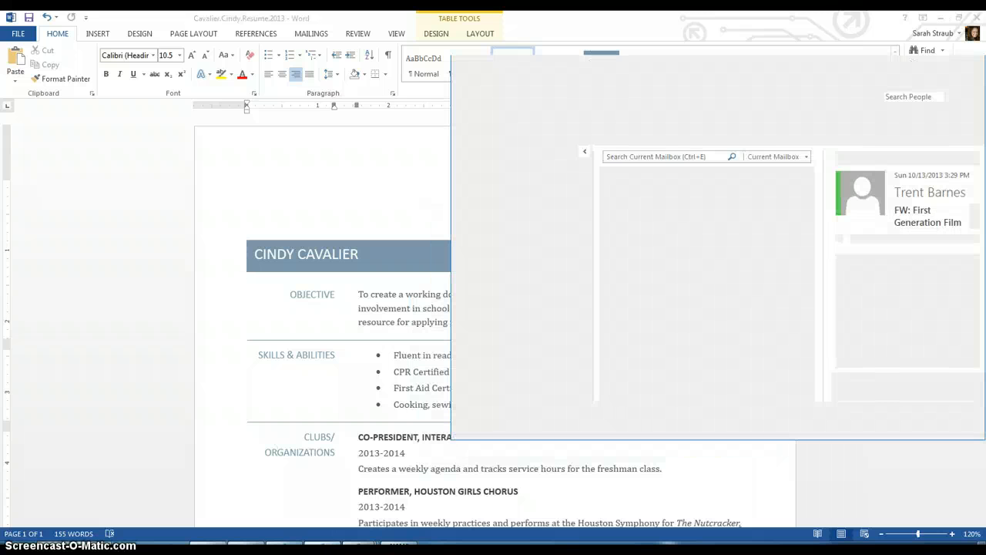
left_click(957, 64)
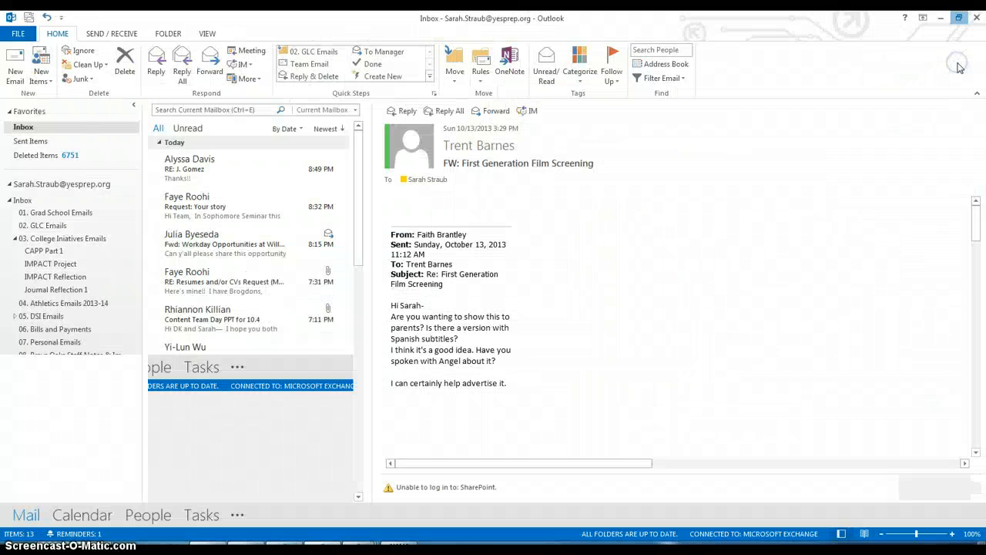